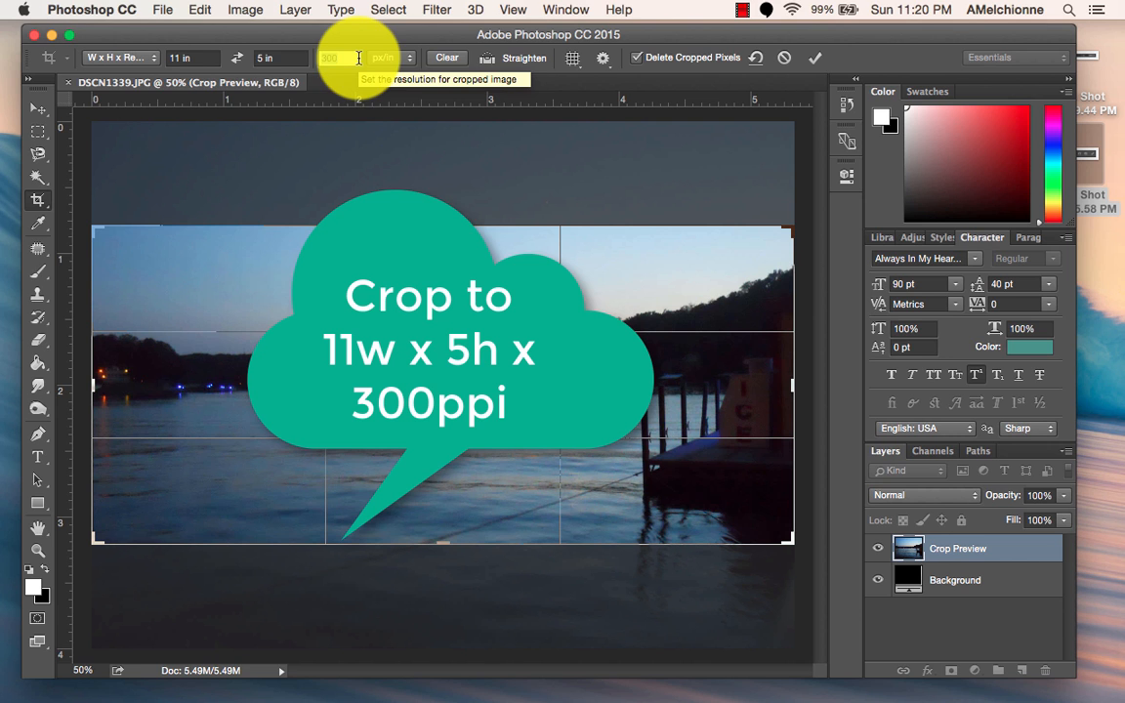
Shrink the 11 × 5 in, 300 px/in crop frame and reposition the photo so the frame covers the far shoreline and lake, excluding most of the dock.
click(359, 57)
drag(467, 408, 459, 319)
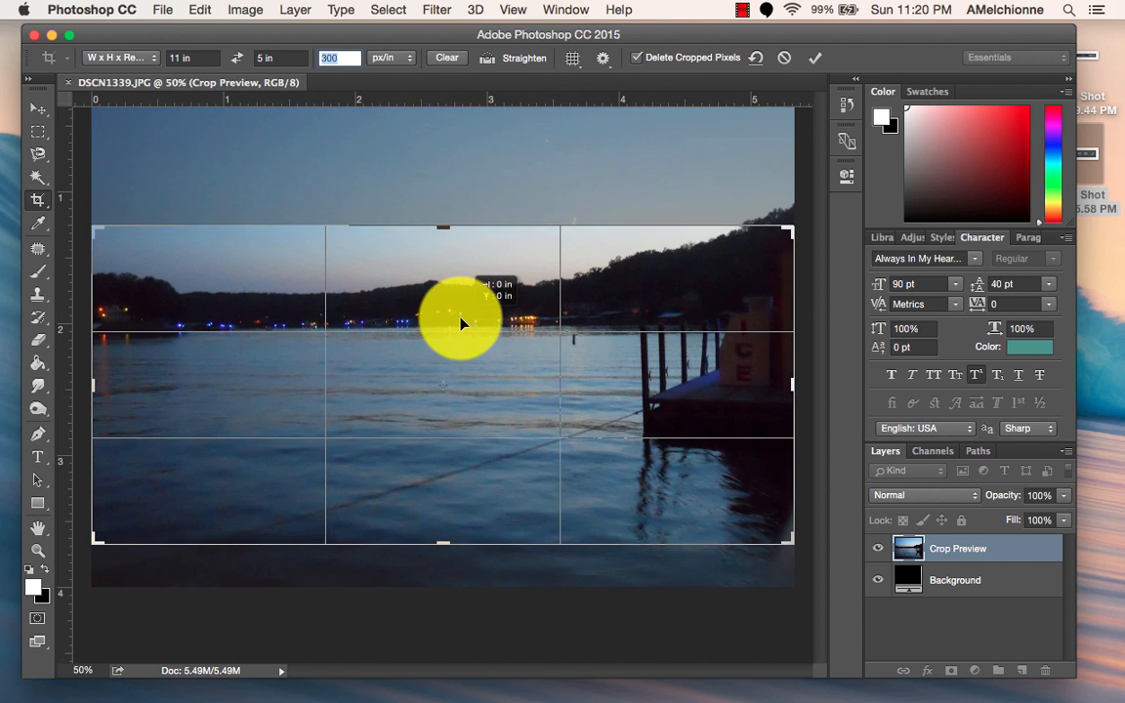
drag(791, 227, 708, 264)
drag(656, 377, 621, 439)
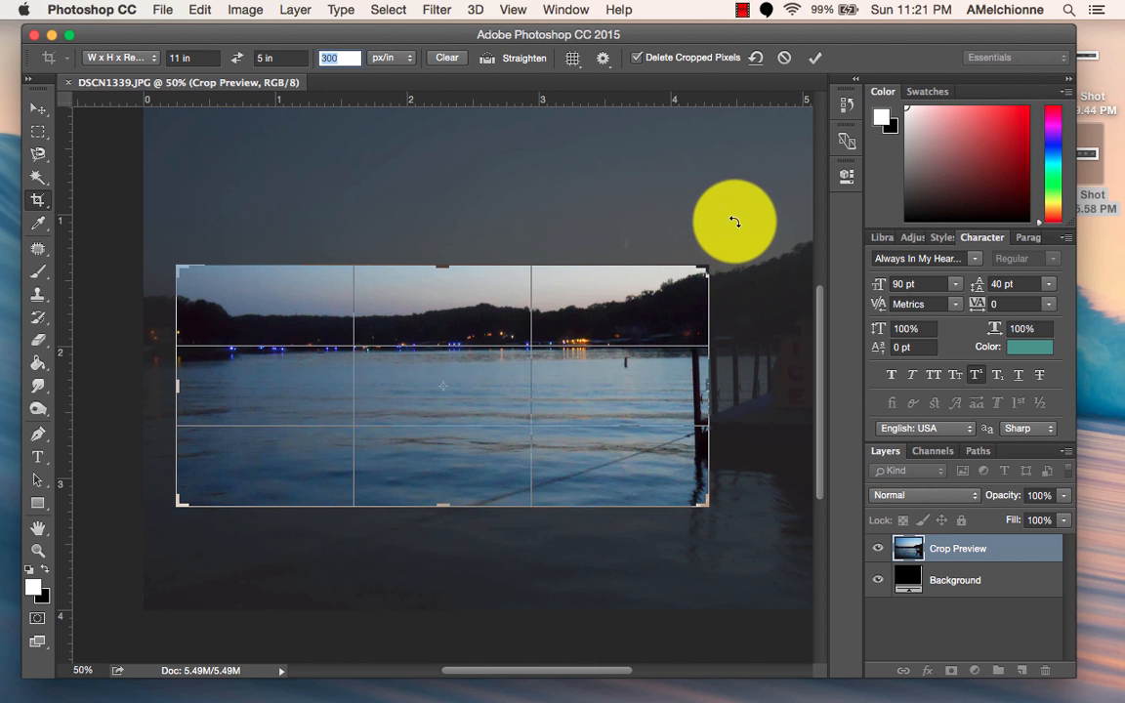
Rotate the photo slightly within the crop and straighten it along the far waterline.
mouse_move(733, 220)
mouse_down()
mouse_move(742, 230)
mouse_move(742, 221)
mouse_up()
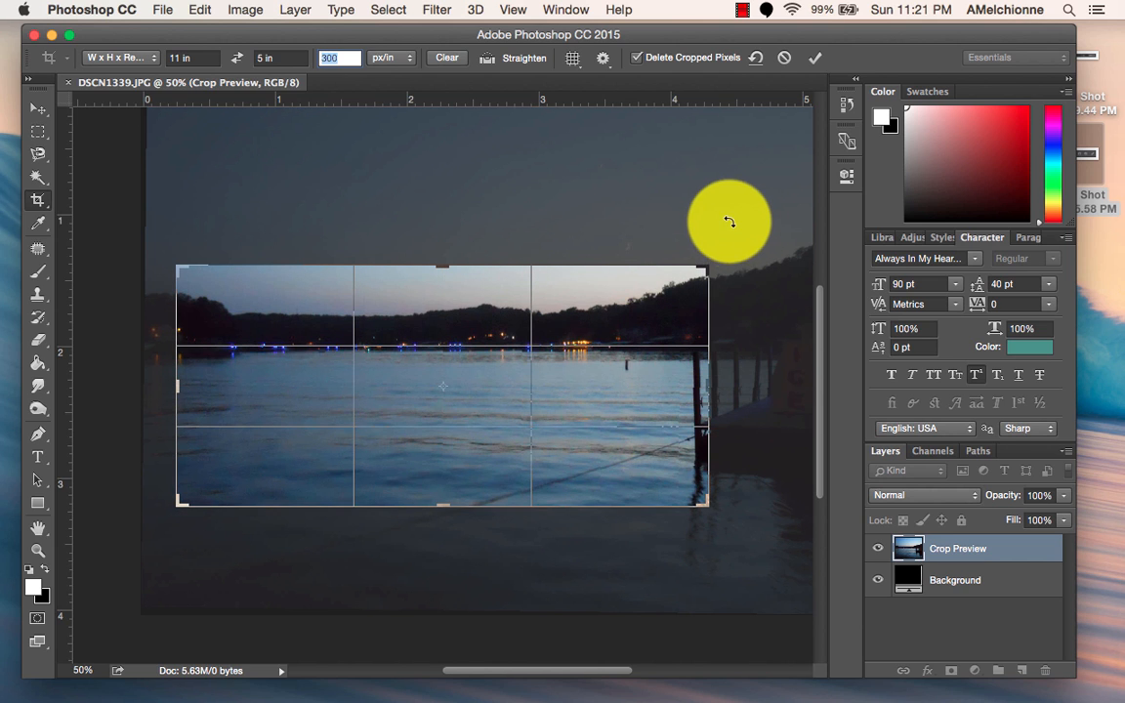
click(487, 59)
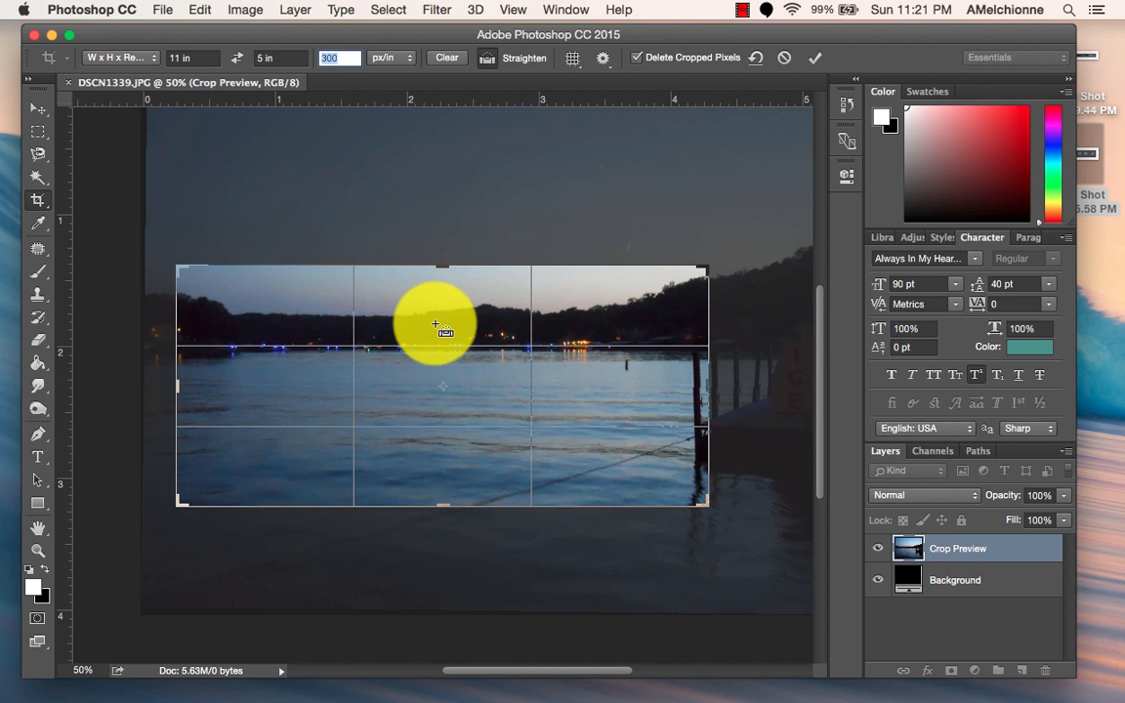
drag(244, 351, 664, 349)
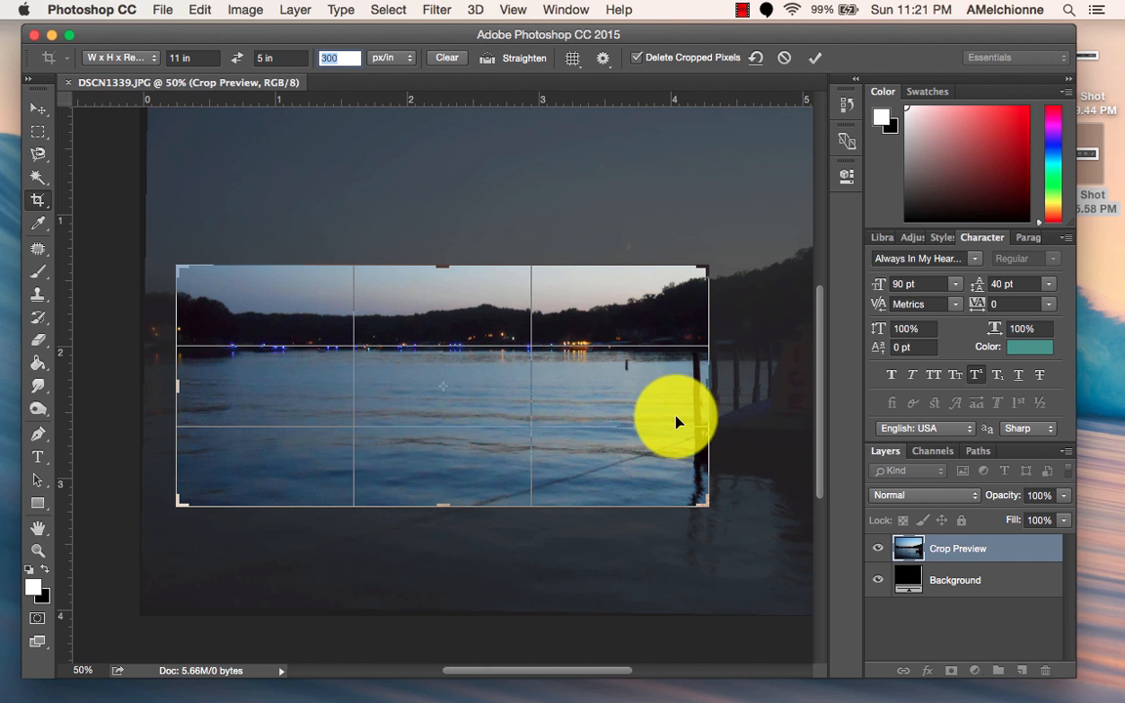
Shift the photo down in the crop frame to include more sky and the moon, apply the crop, and fit the image on screen.
drag(663, 420, 683, 494)
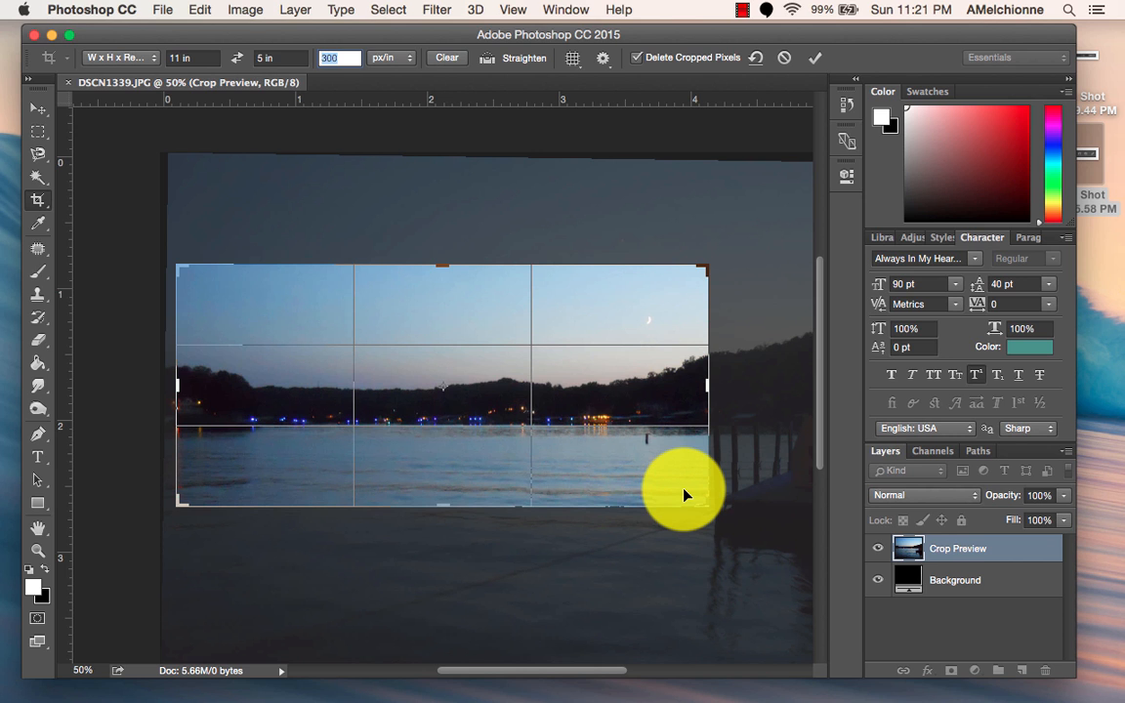
click(814, 58)
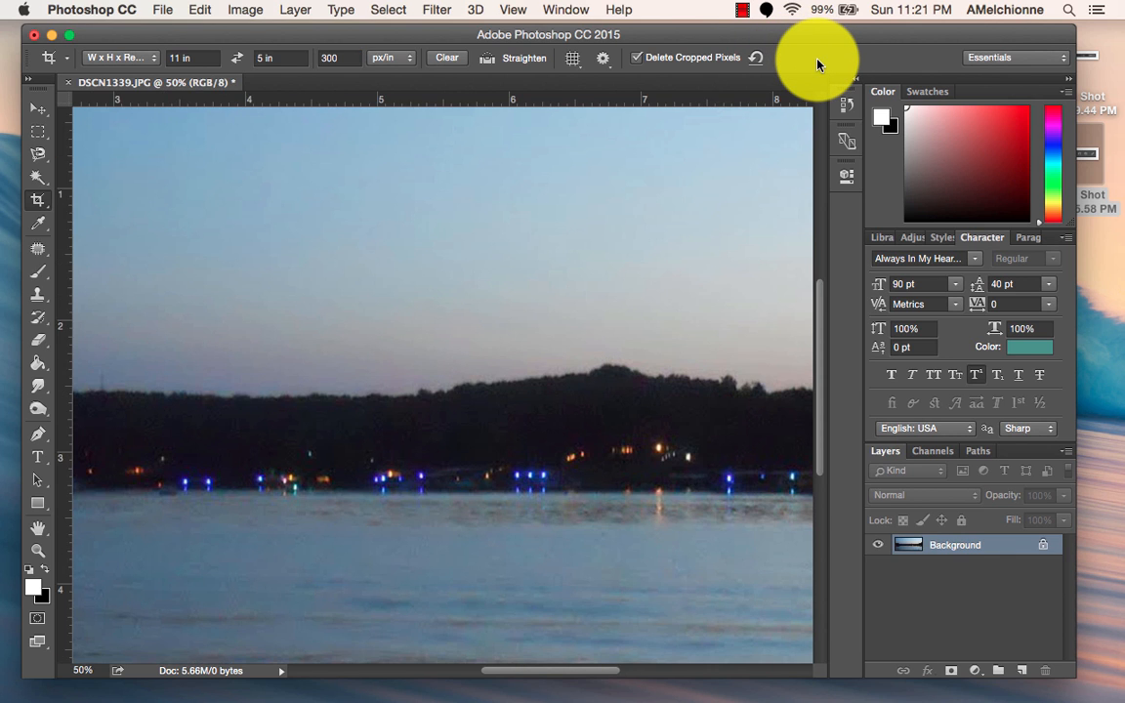
click(514, 11)
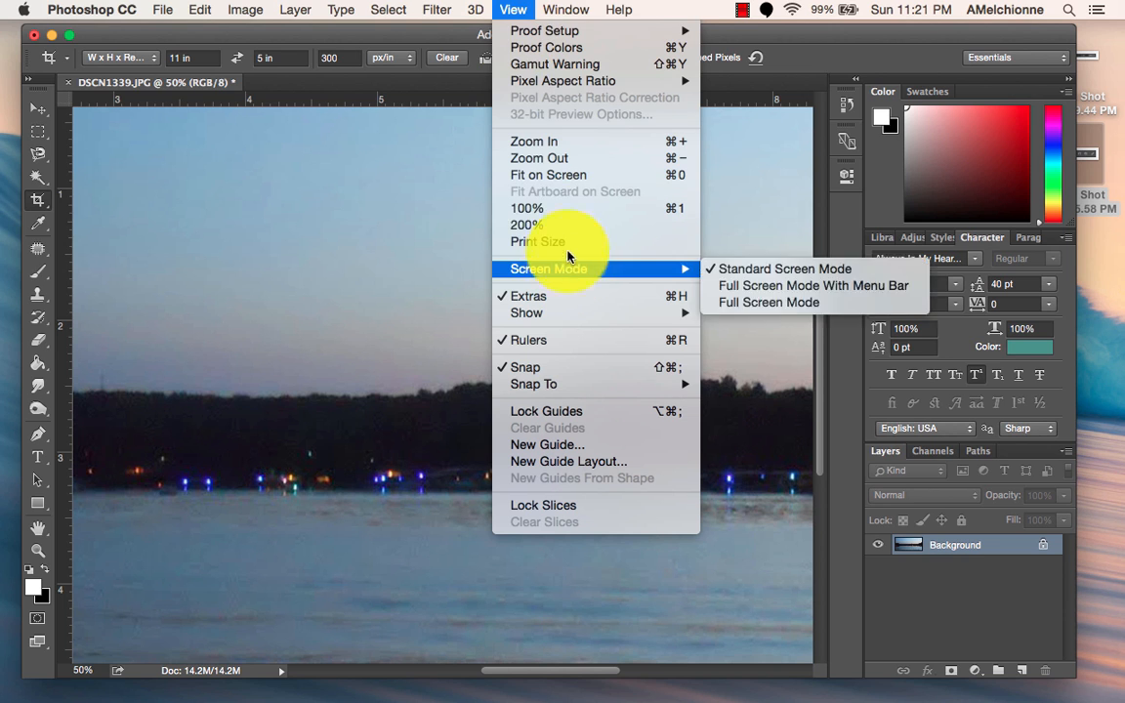
click(561, 175)
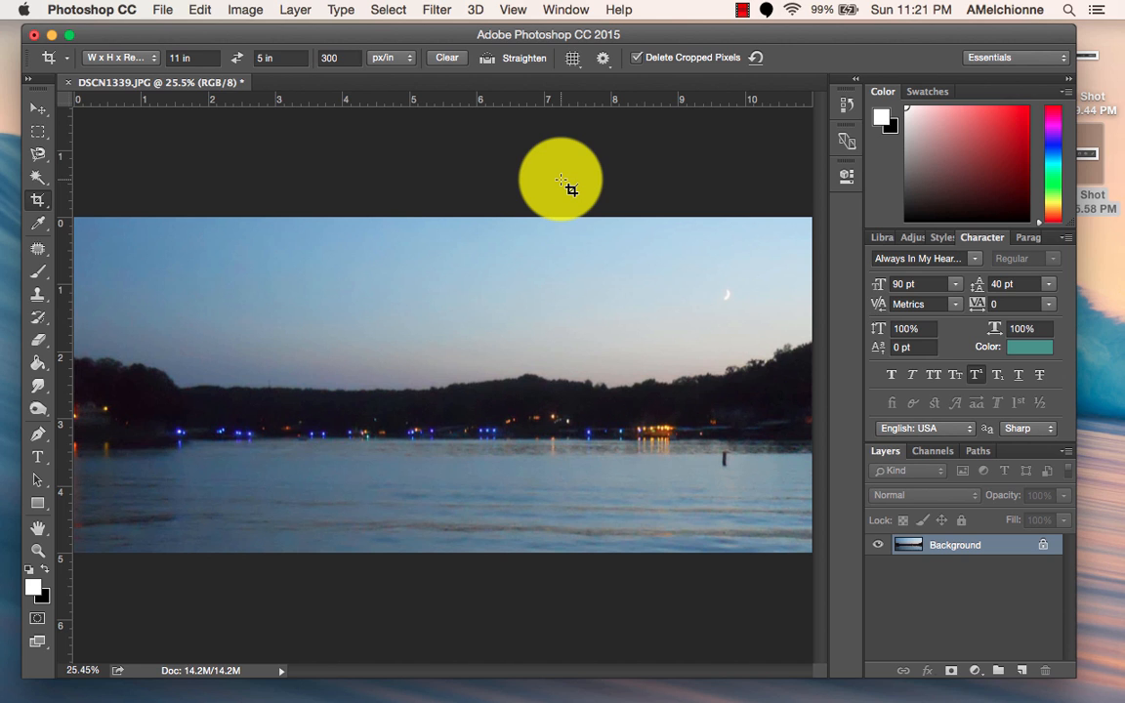
click(975, 670)
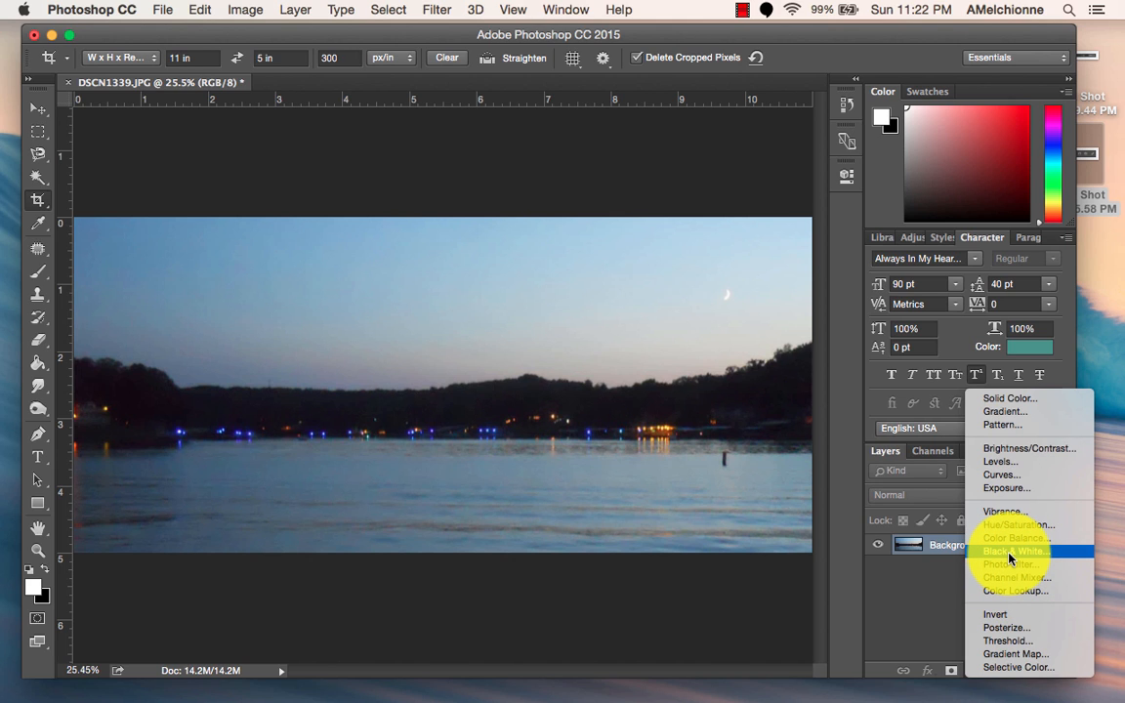
click(906, 602)
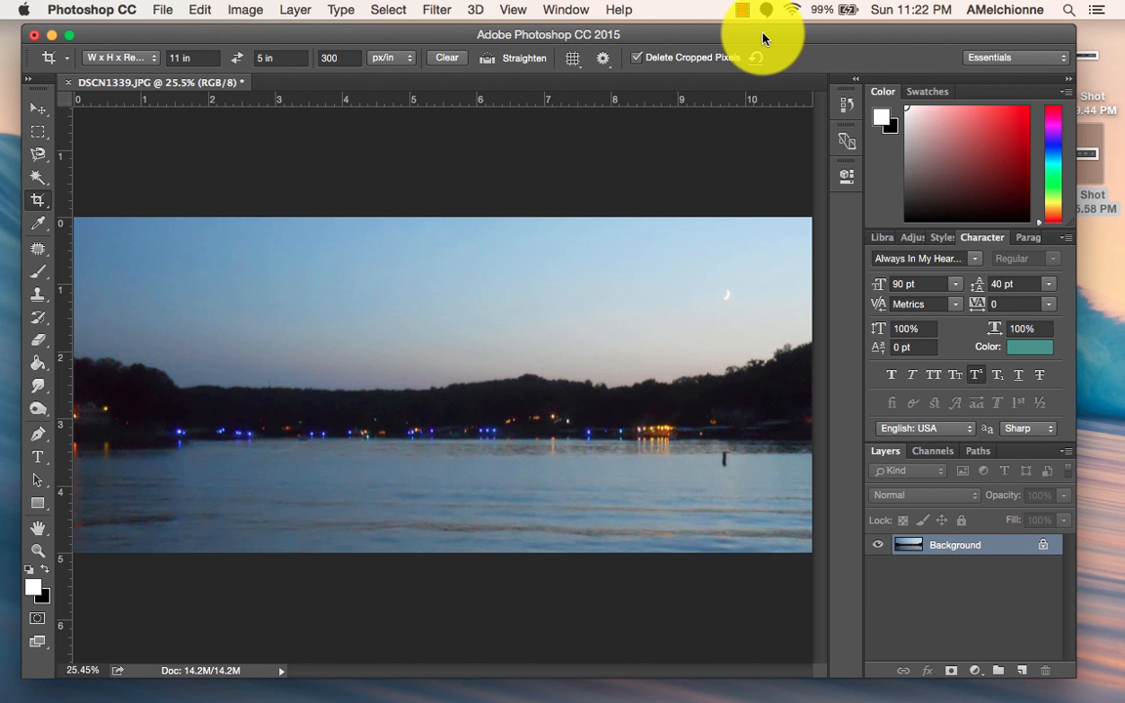
mouse_move(763, 38)
mouse_down()
mouse_move(766, 233)
mouse_move(753, 26)
mouse_move(759, 35)
mouse_up()
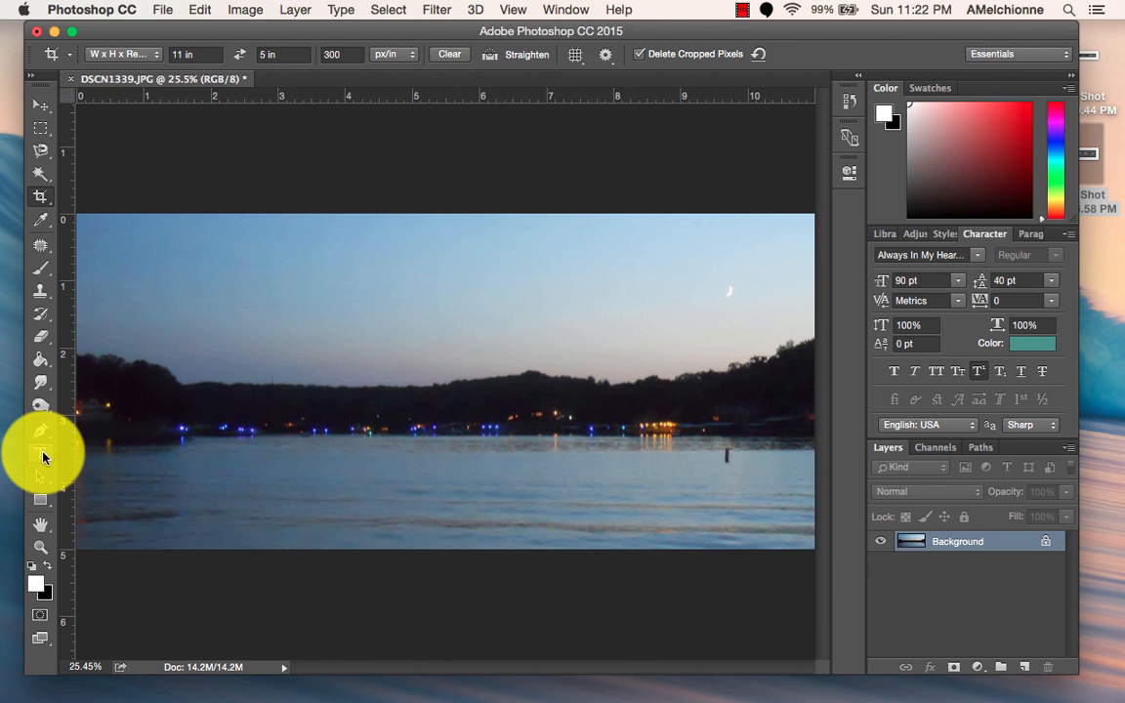
Add a horizontal text box about 8.2 in wide and 1.8 in high across the sky, reading "Title of my Portfolio".
click(41, 455)
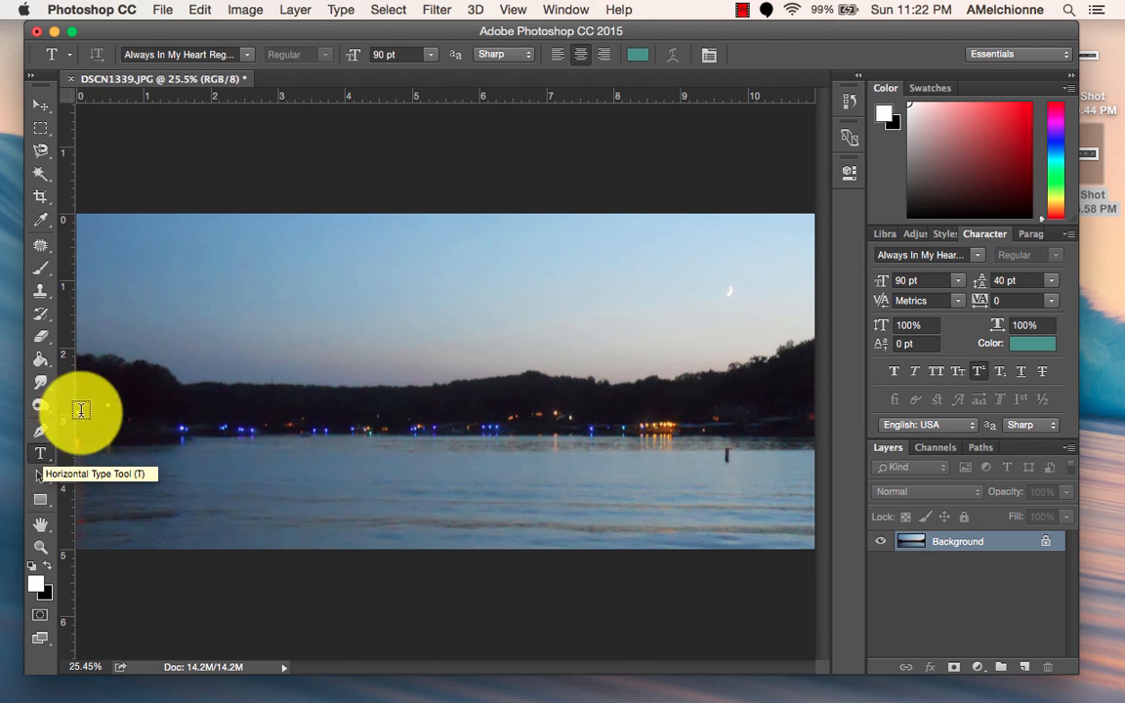
drag(132, 243, 685, 361)
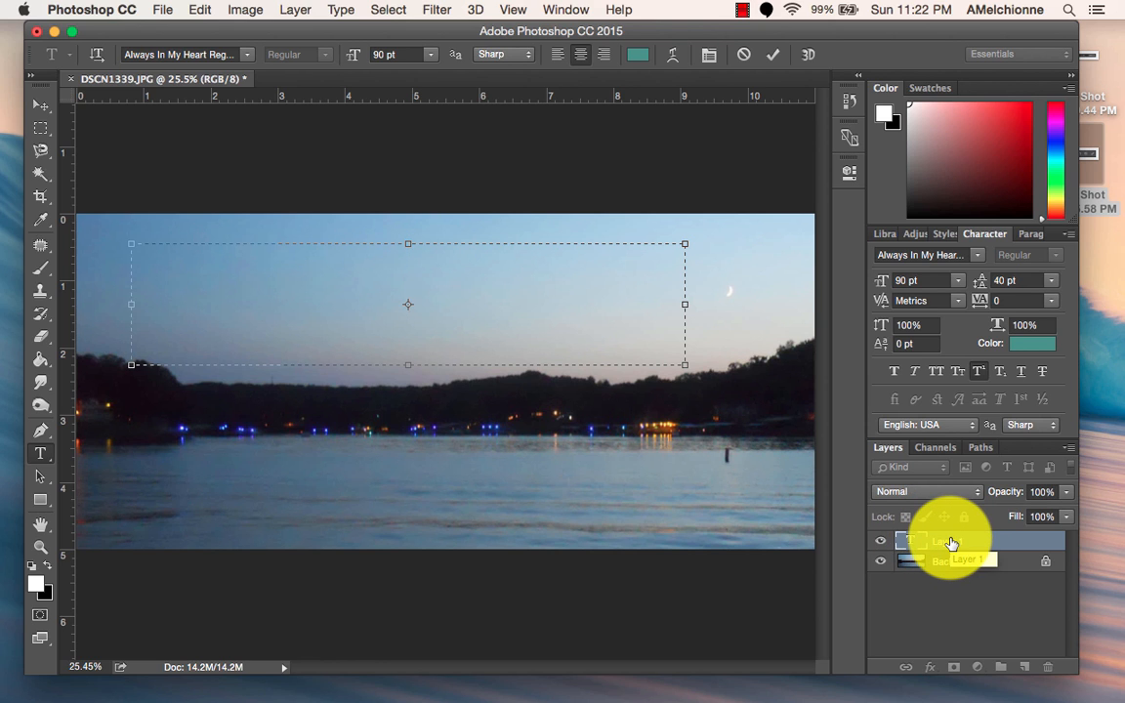
text(tel)
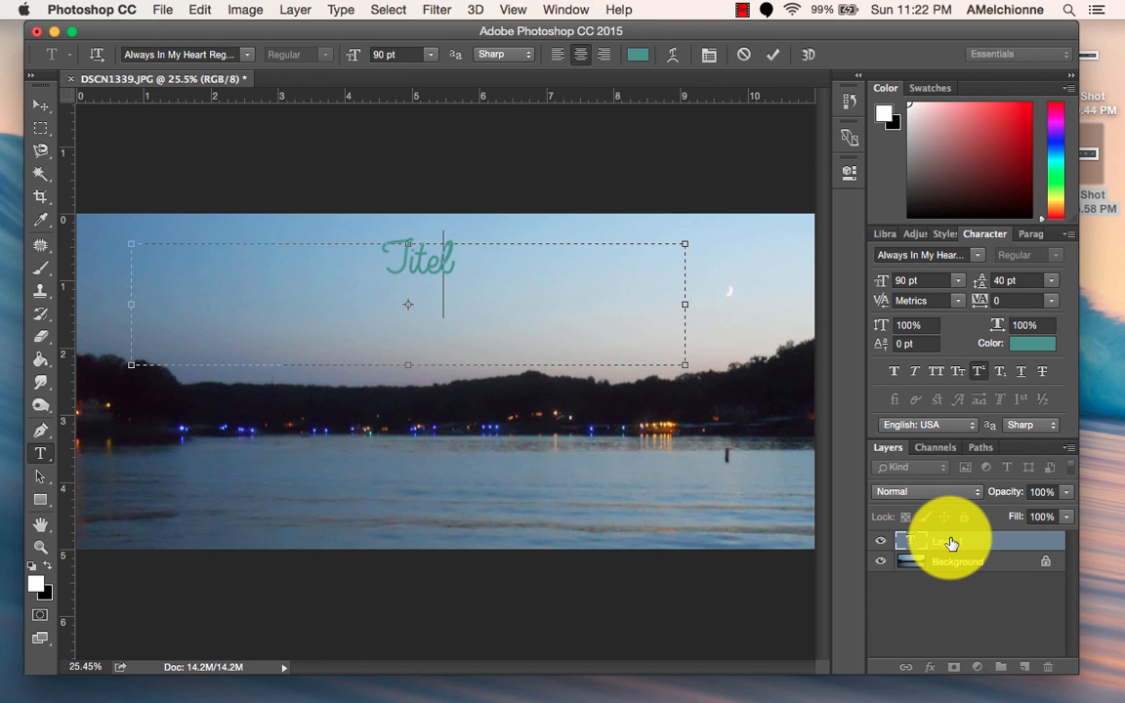
key(BackSpace)
key(BackSpace)
text(le of m)
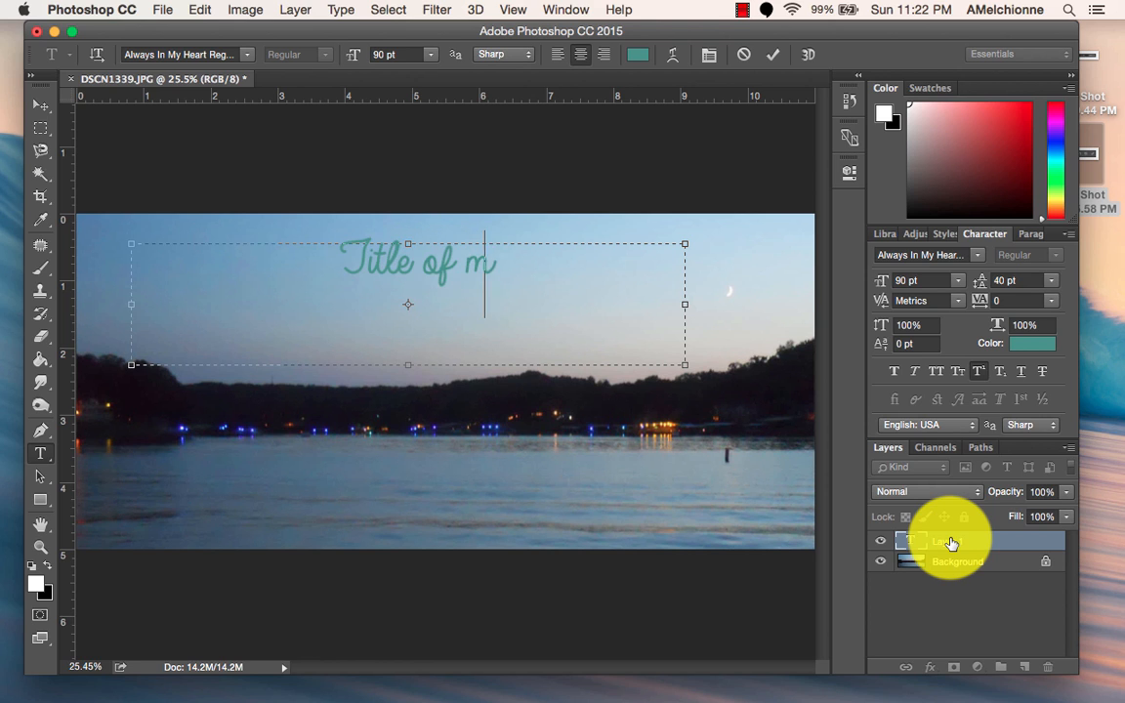
text(y Portfolio)
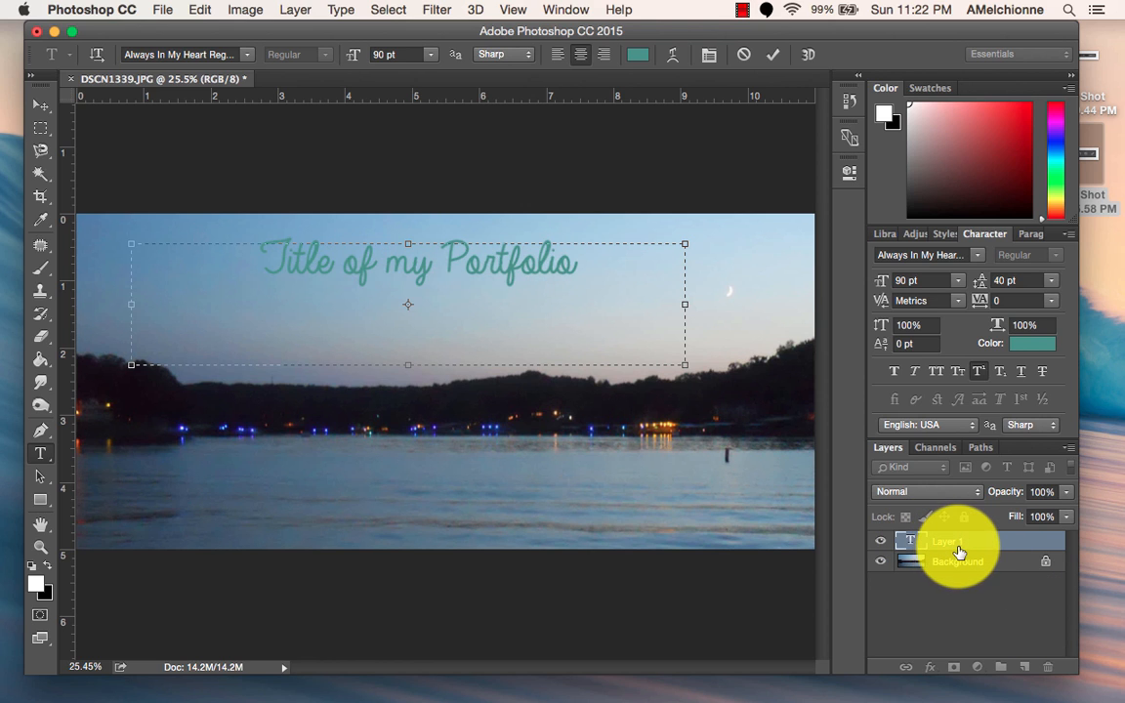
click(959, 550)
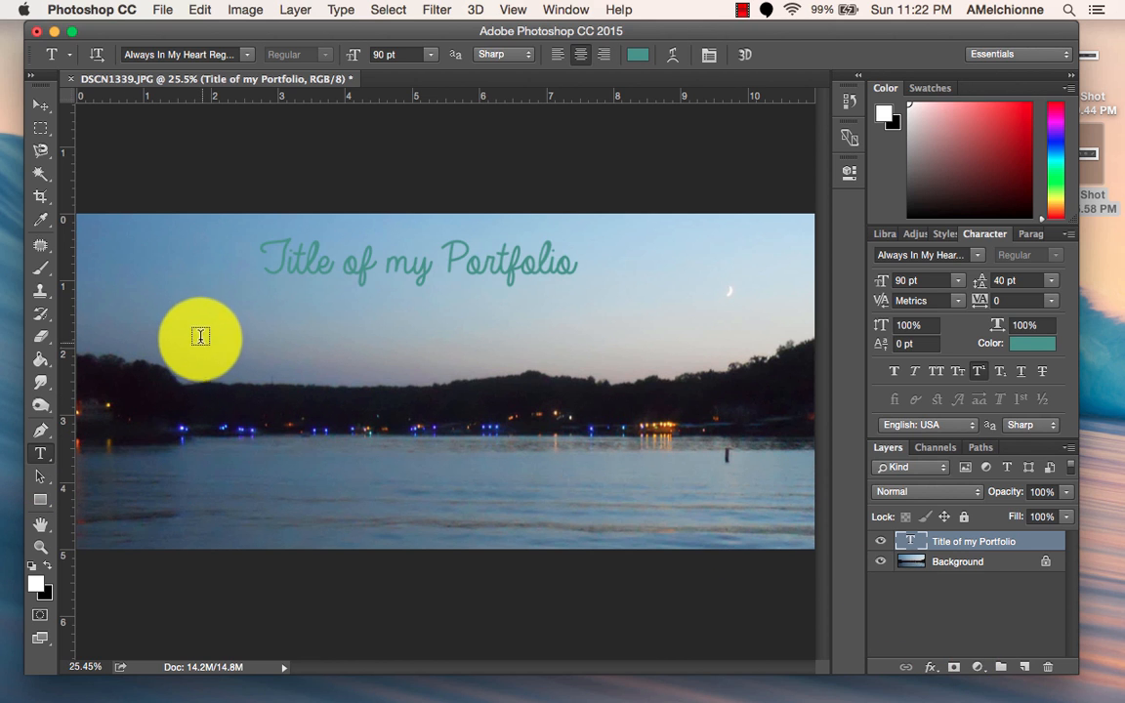
Add a second text box below the portfolio title, reading "by:" followed by the author's title and surname.
drag(201, 328, 554, 406)
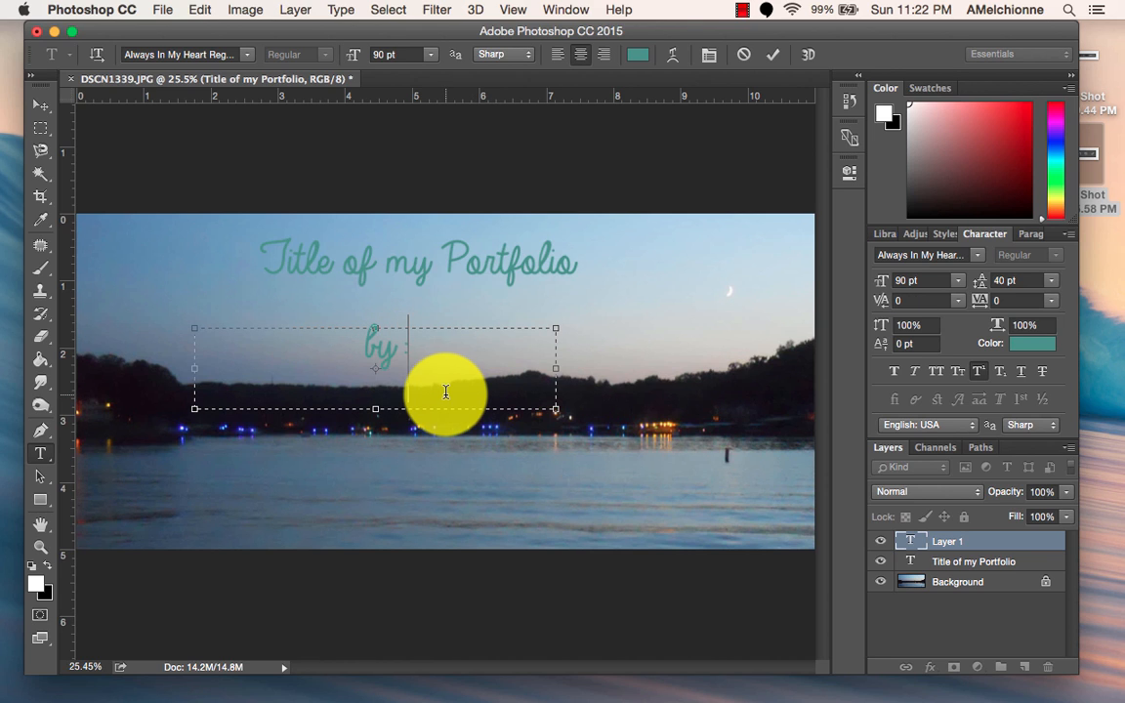
text(by: Mrs. Melch)
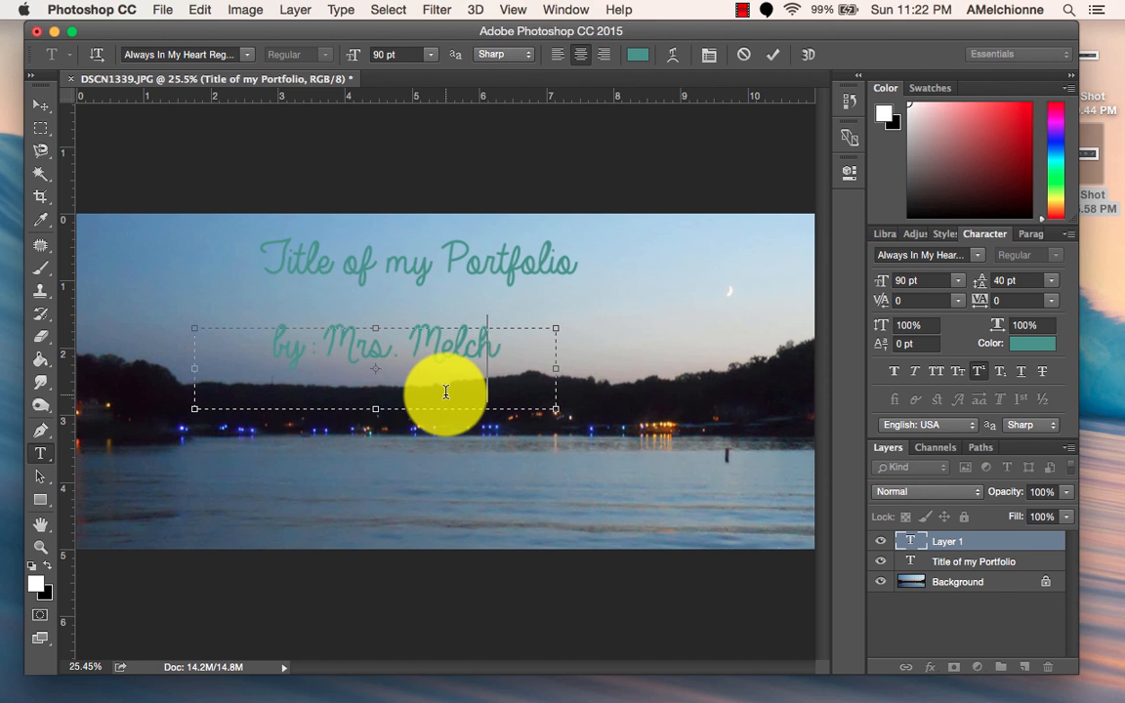
text(ionne)
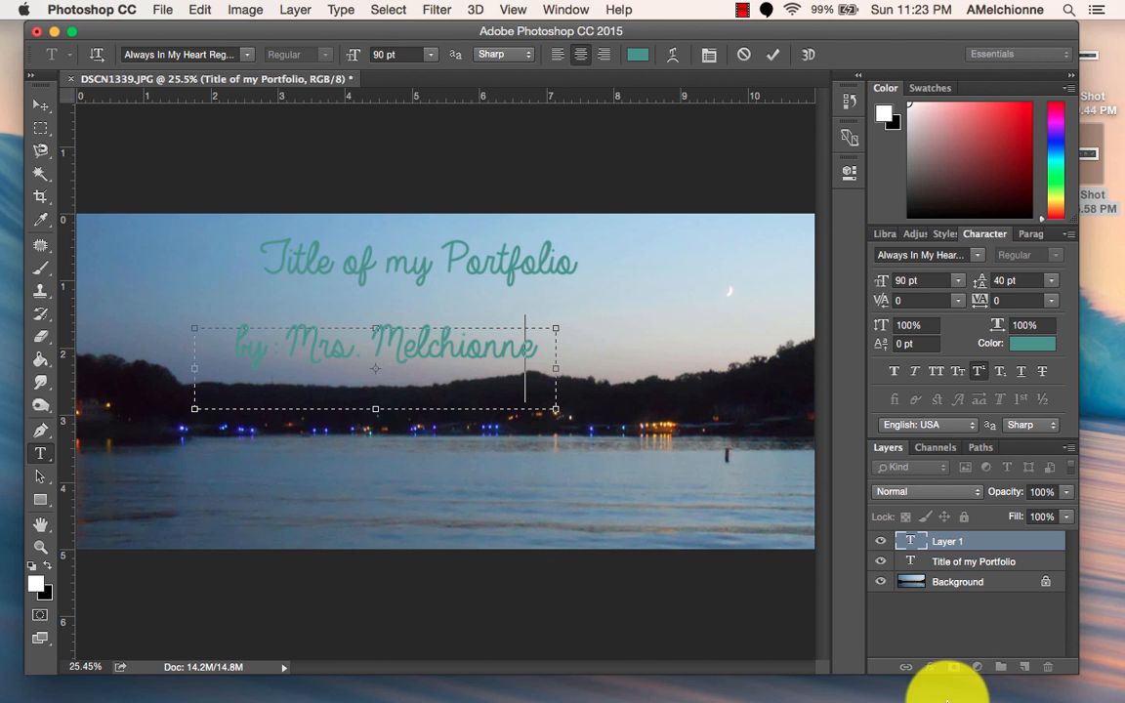
Switch to Chrome and examine the sample font combinations in the "6 Pretty Font Pairings" graphic.
click(918, 677)
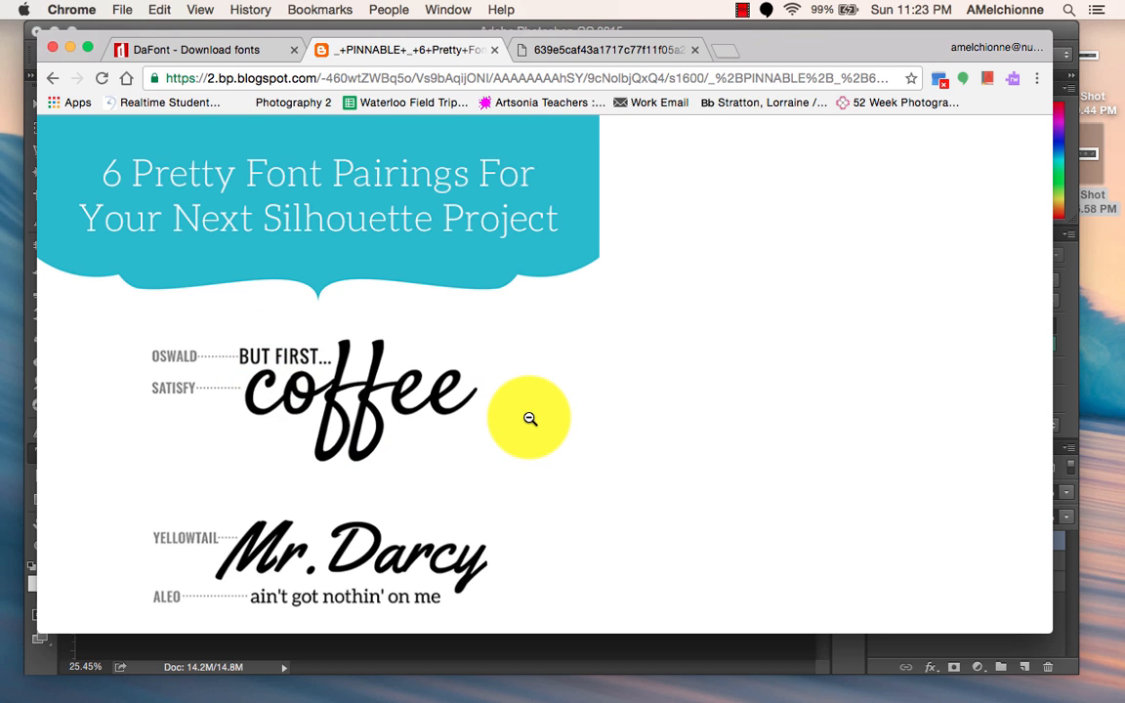
scroll(530, 418, down, 2)
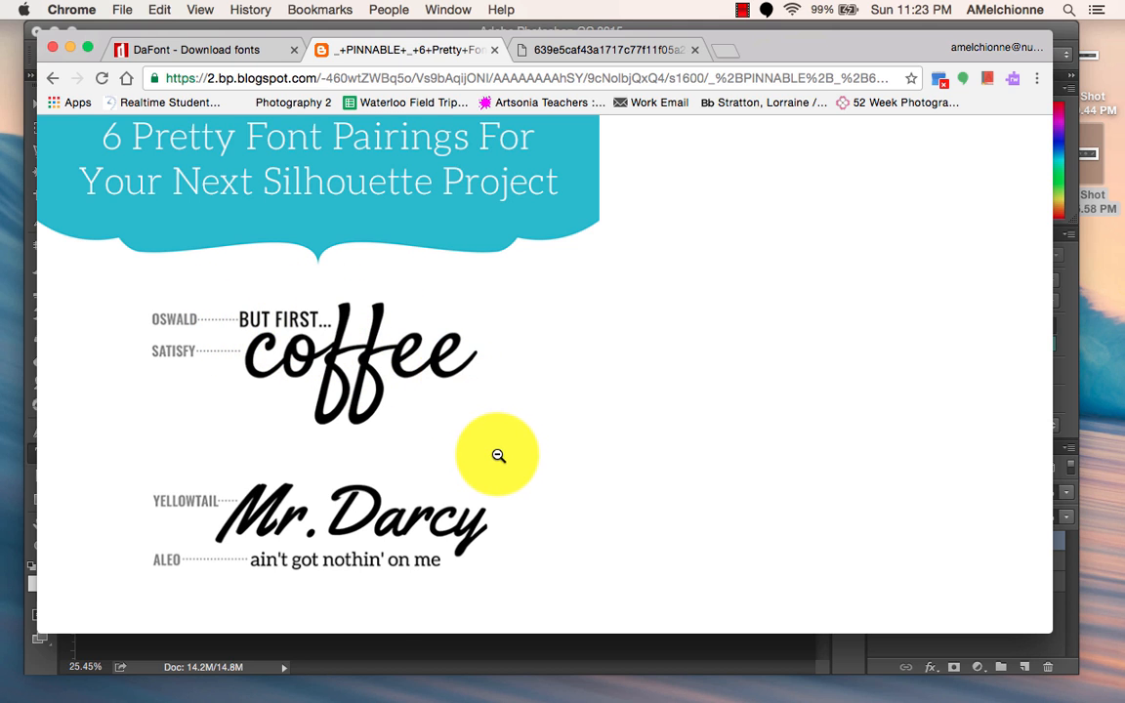
scroll(496, 454, down, 3)
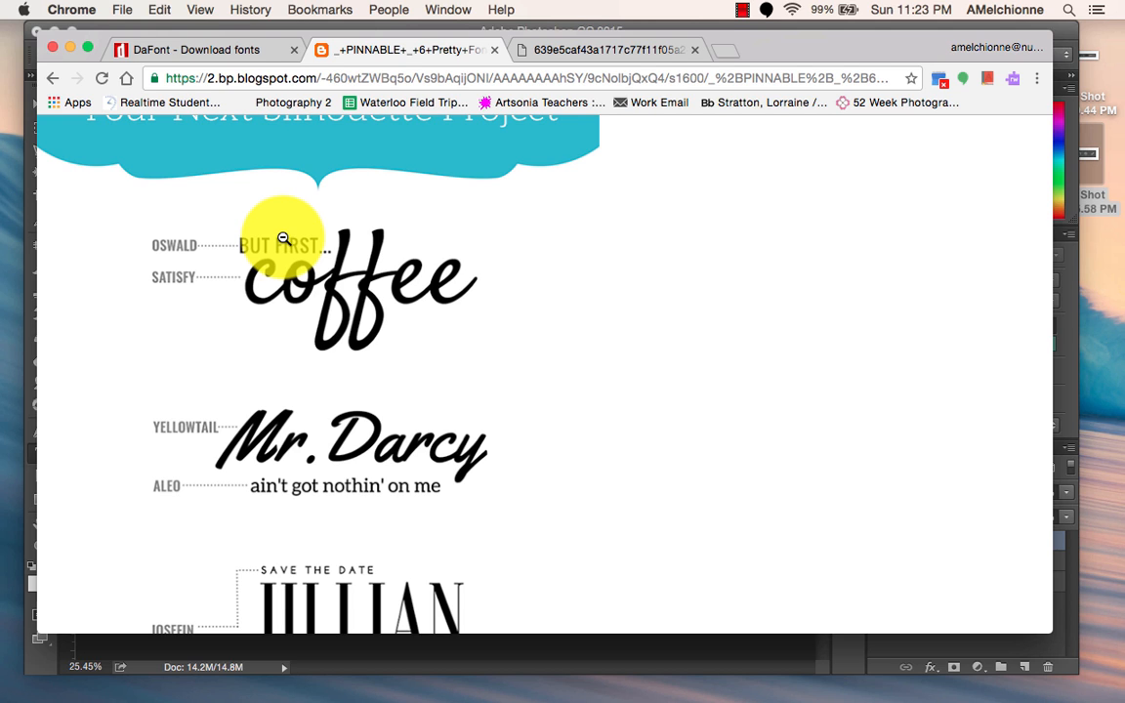
scroll(452, 344, down, 4)
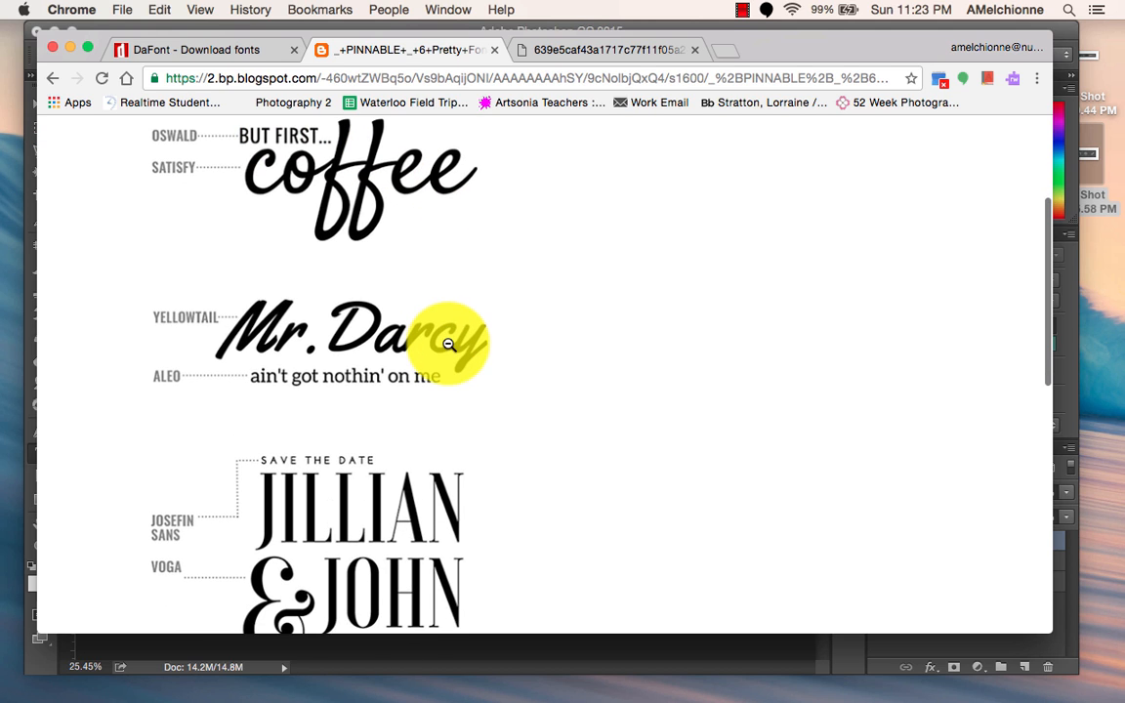
scroll(503, 355, down, 8)
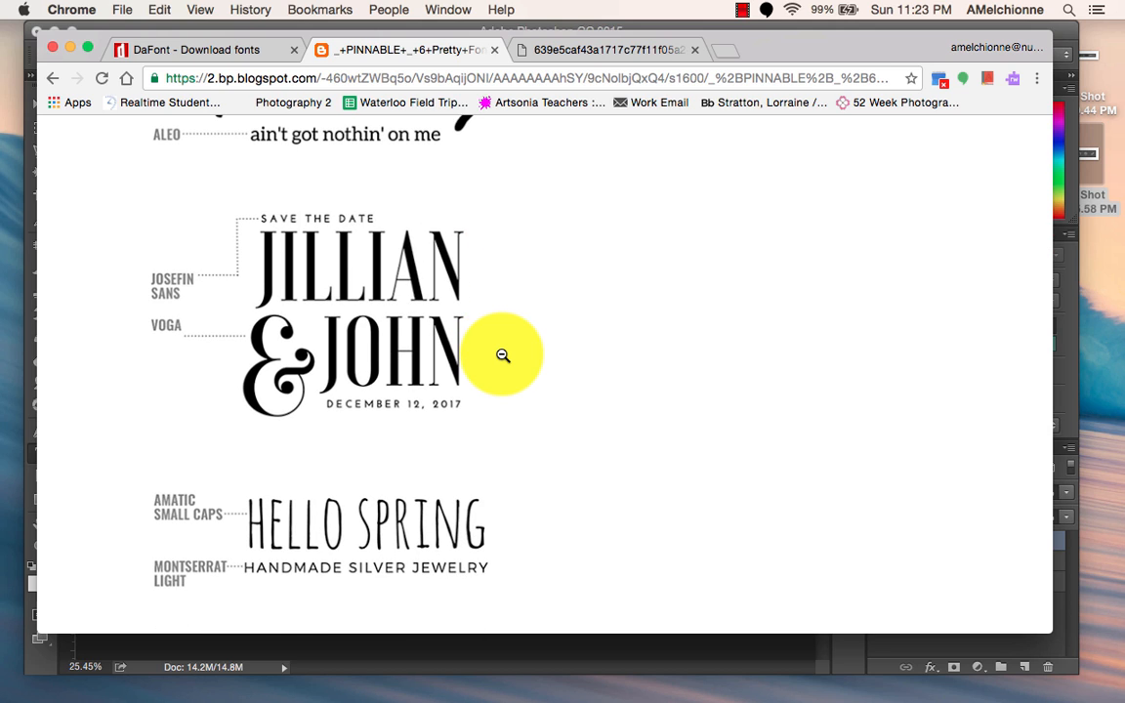
scroll(502, 355, down, 5)
scroll(502, 356, down, 5)
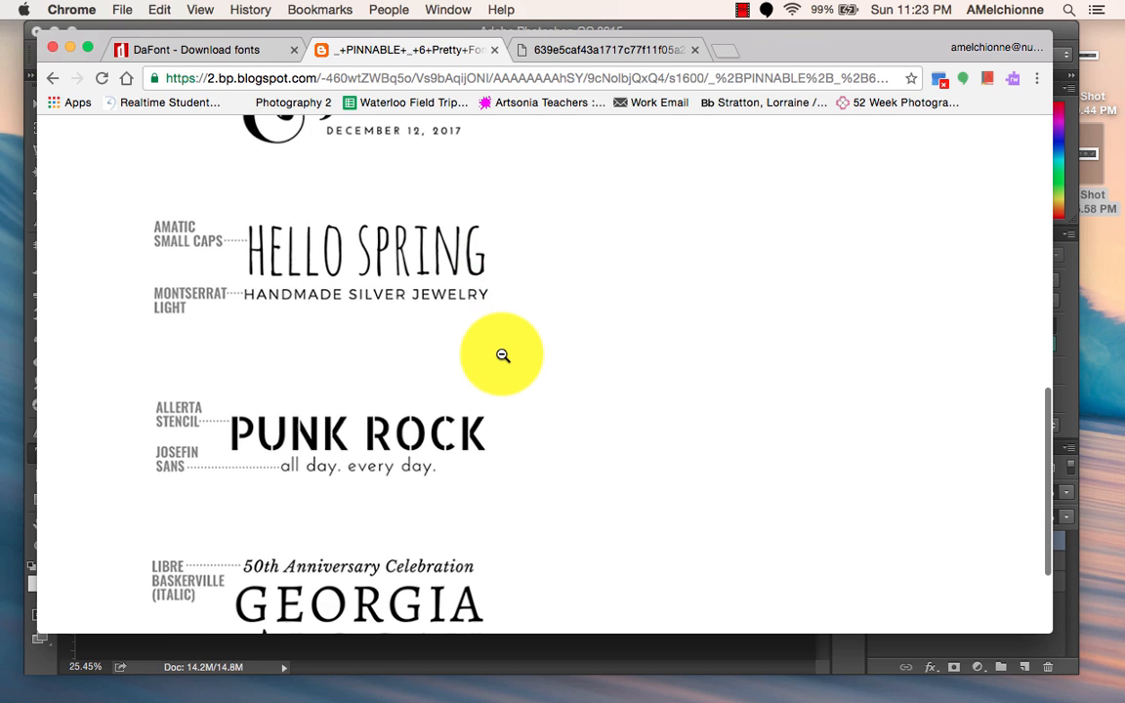
scroll(503, 355, down, 5)
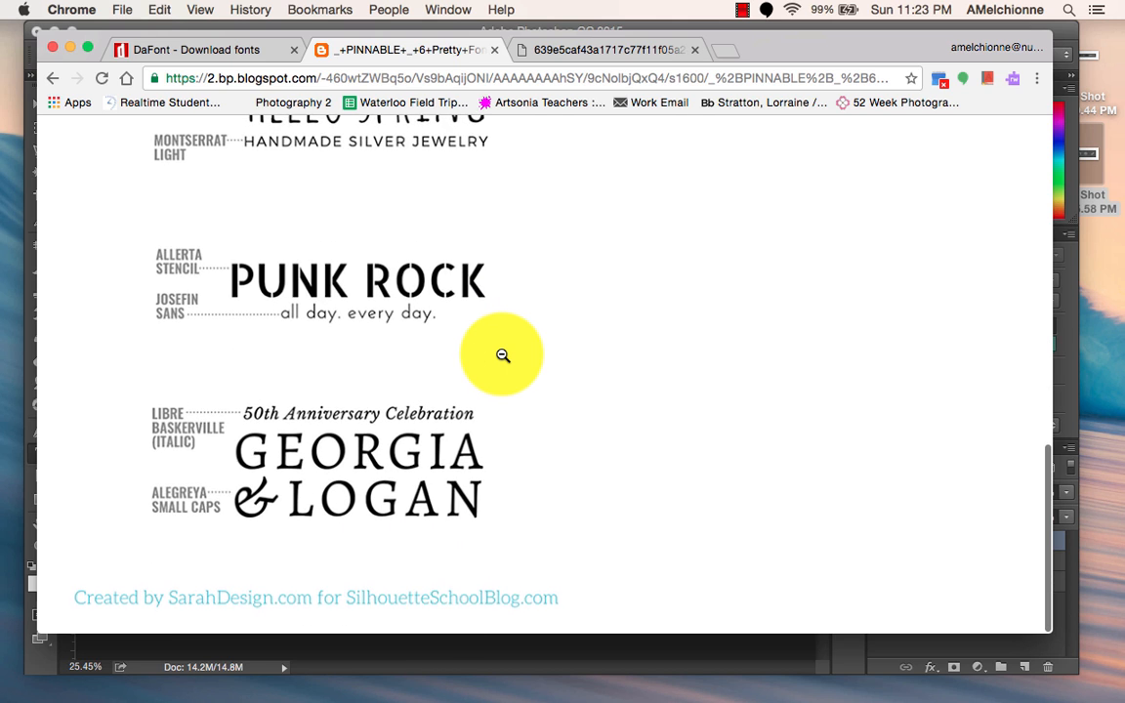
Open the "How to mix fonts" image and examine its examples of contrasting font combinations.
click(566, 48)
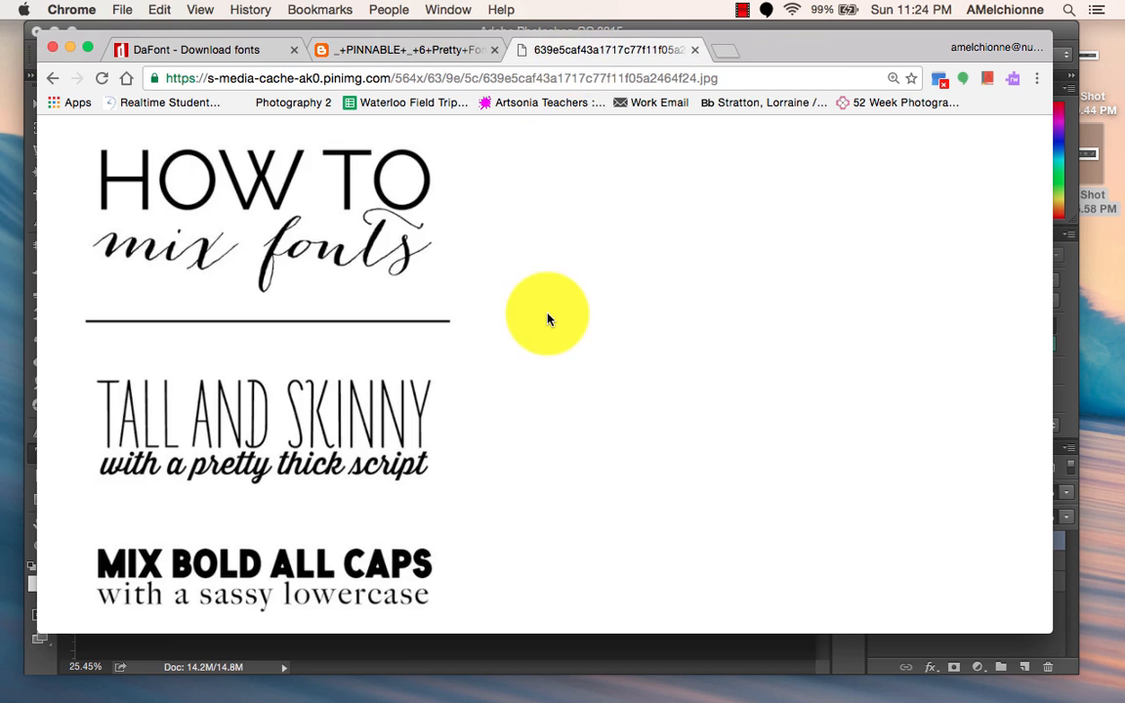
scroll(469, 327, down, 3)
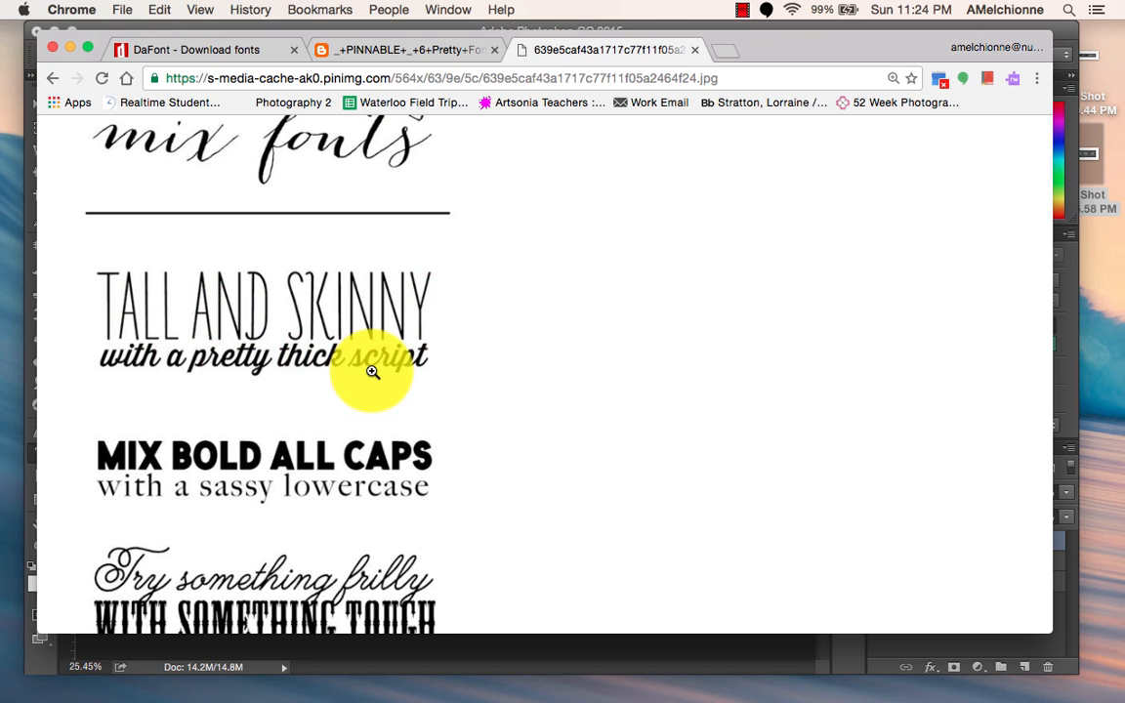
scroll(425, 379, down, 4)
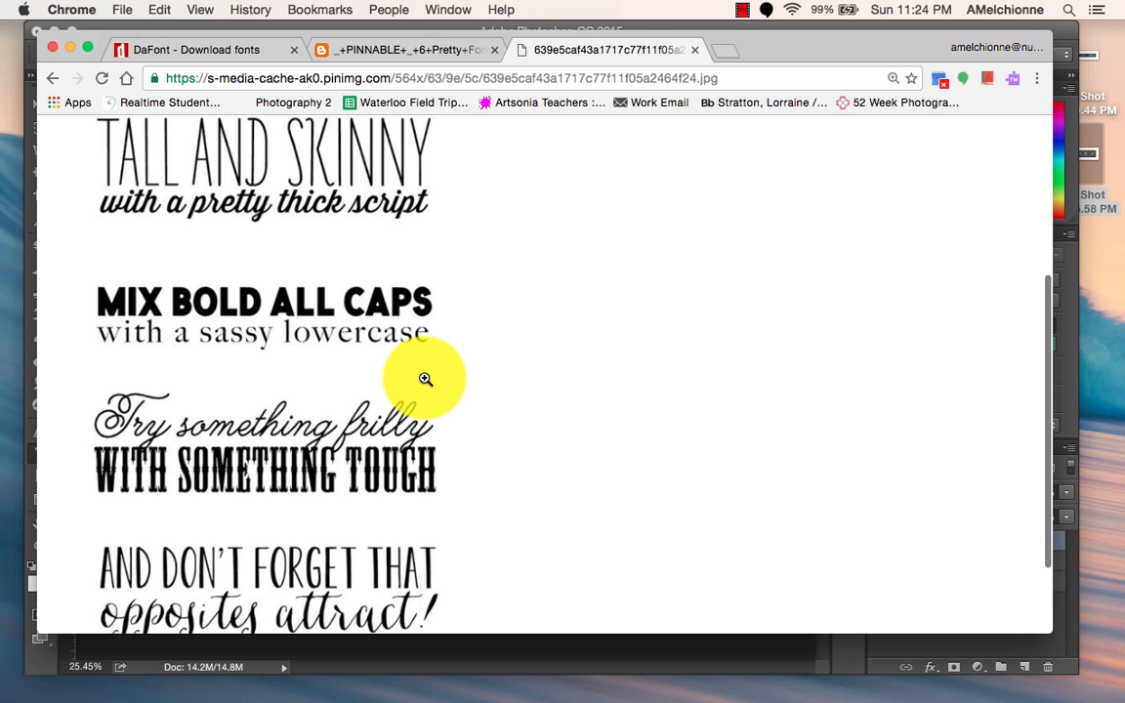
scroll(426, 380, down, 2)
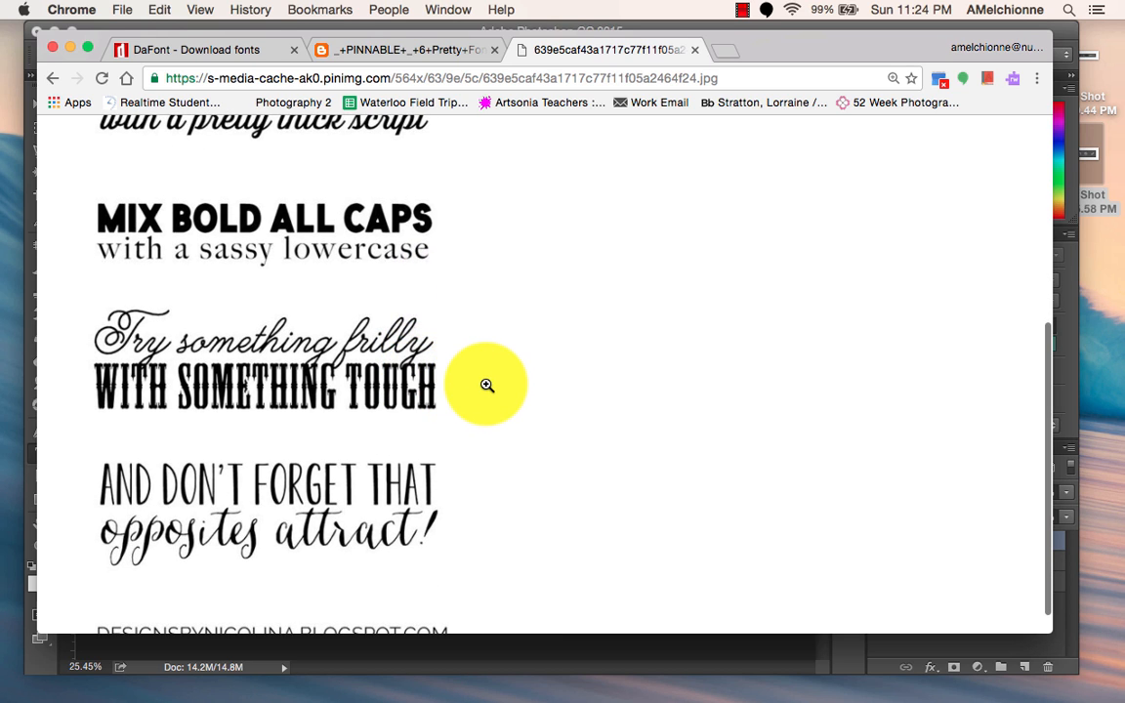
scroll(486, 385, down, 1)
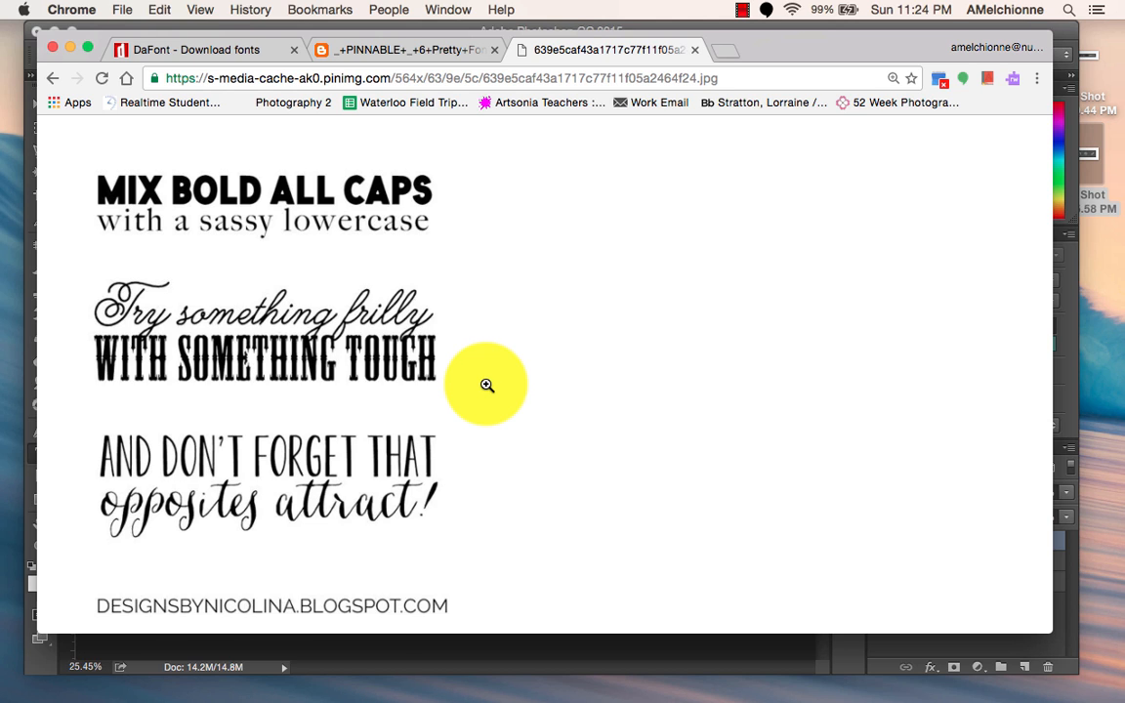
scroll(486, 385, up, 1)
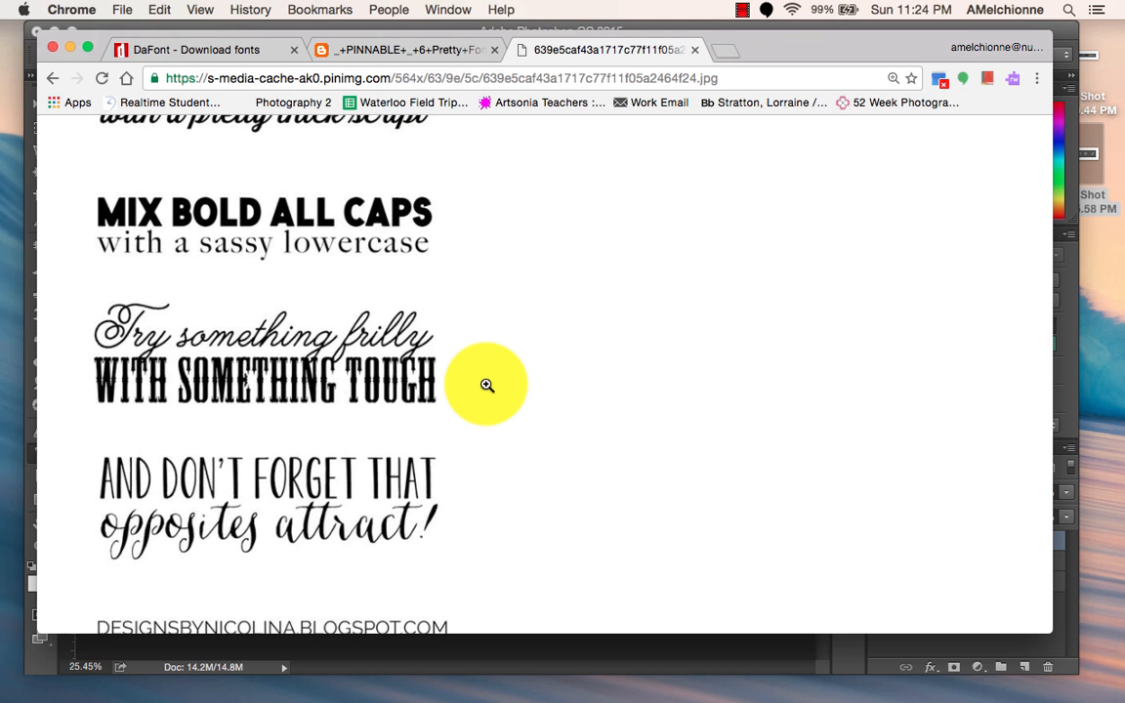
scroll(487, 385, up, 2)
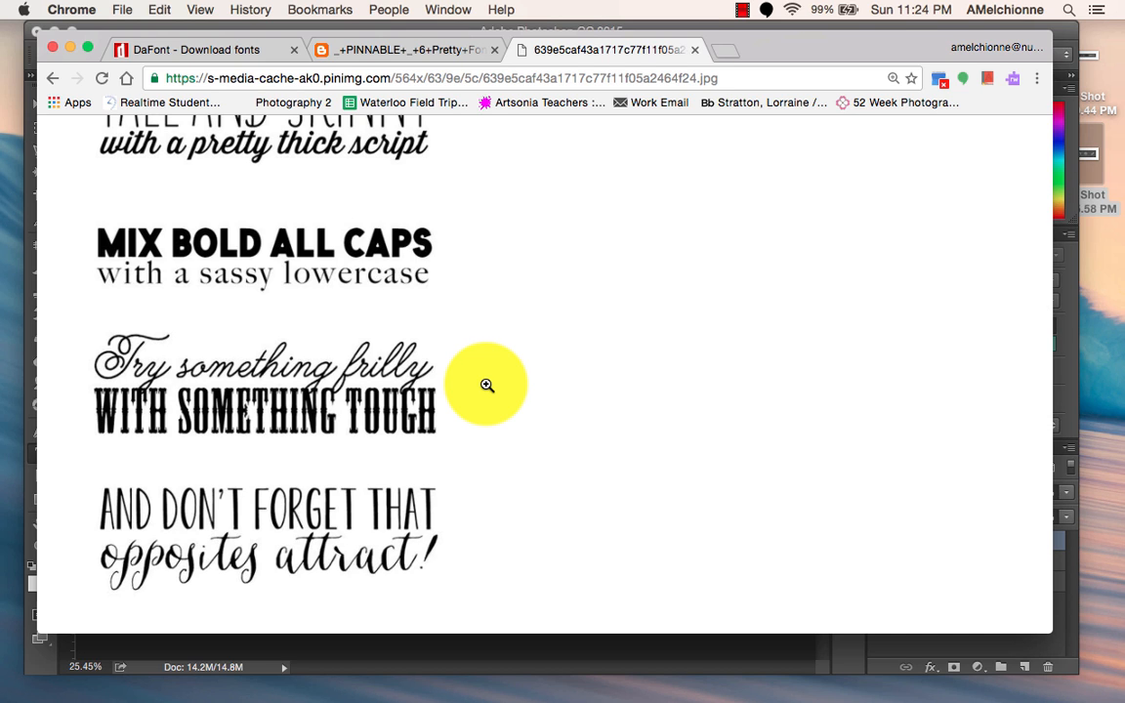
Switch to the DaFont site and examine its font categories, installation instructions and recently added fonts.
scroll(487, 385, up, 10)
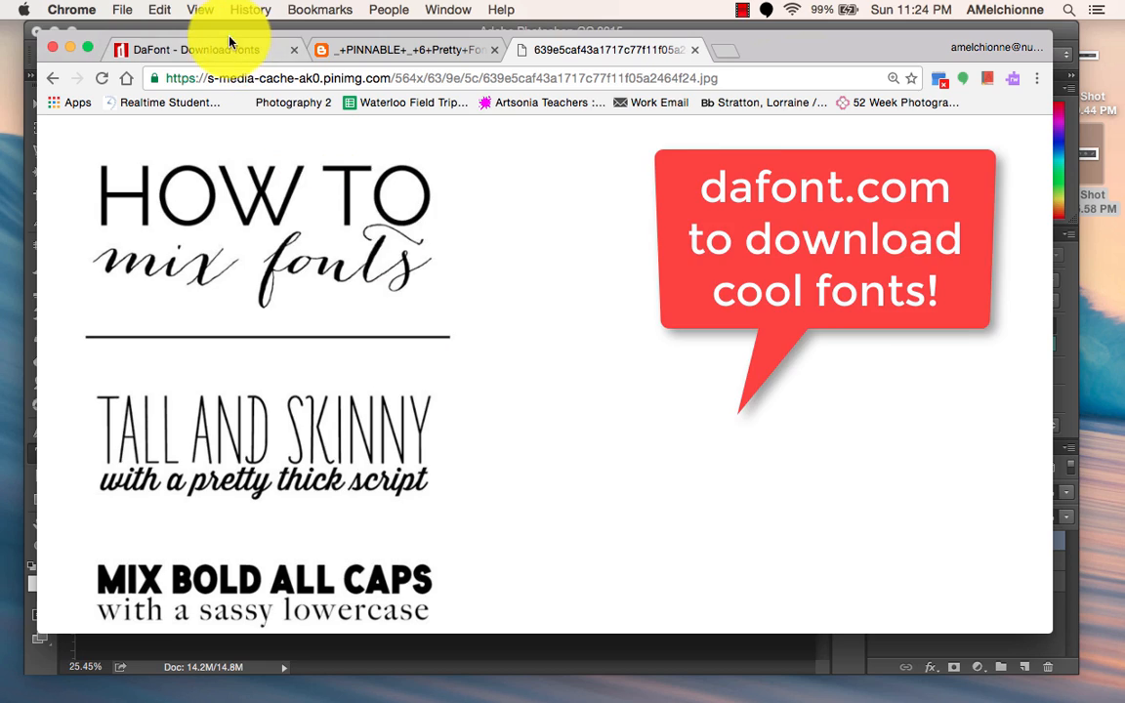
click(207, 47)
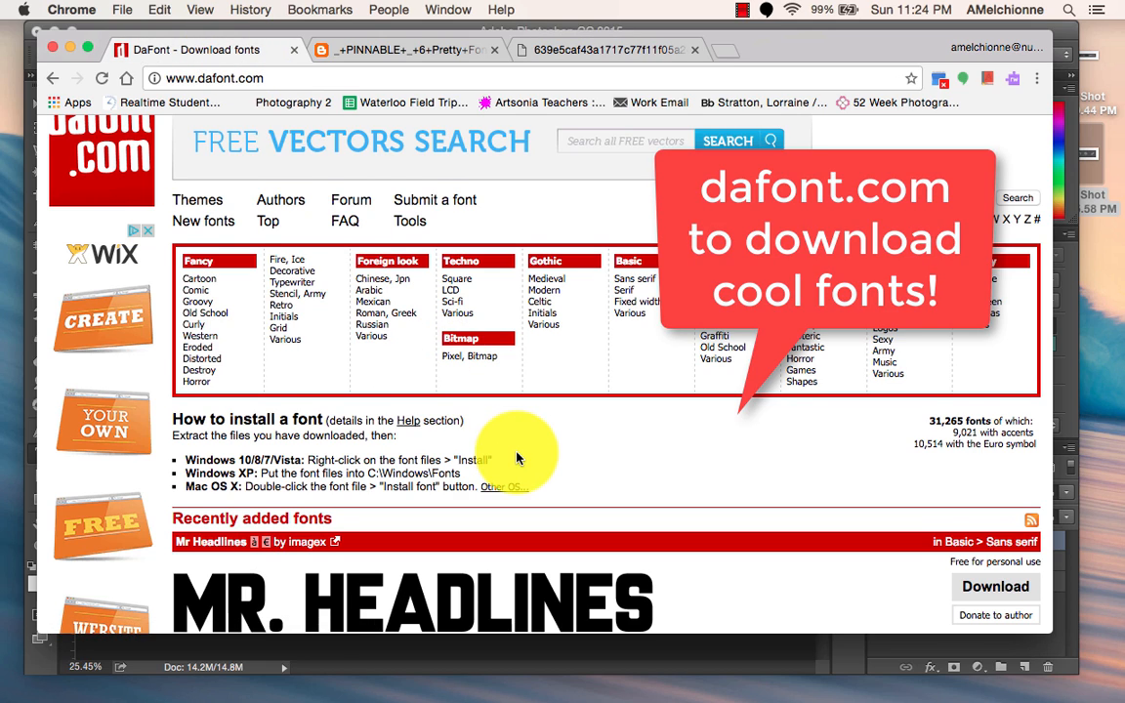
scroll(515, 456, up, 2)
scroll(518, 457, up, 2)
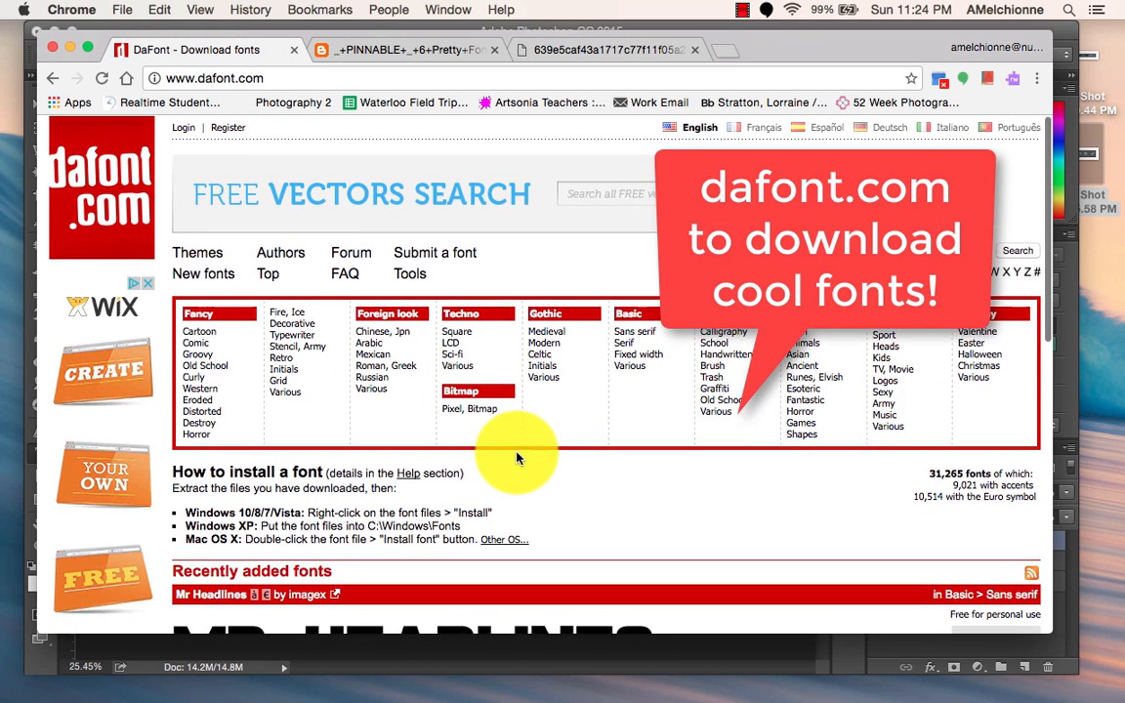
click(258, 79)
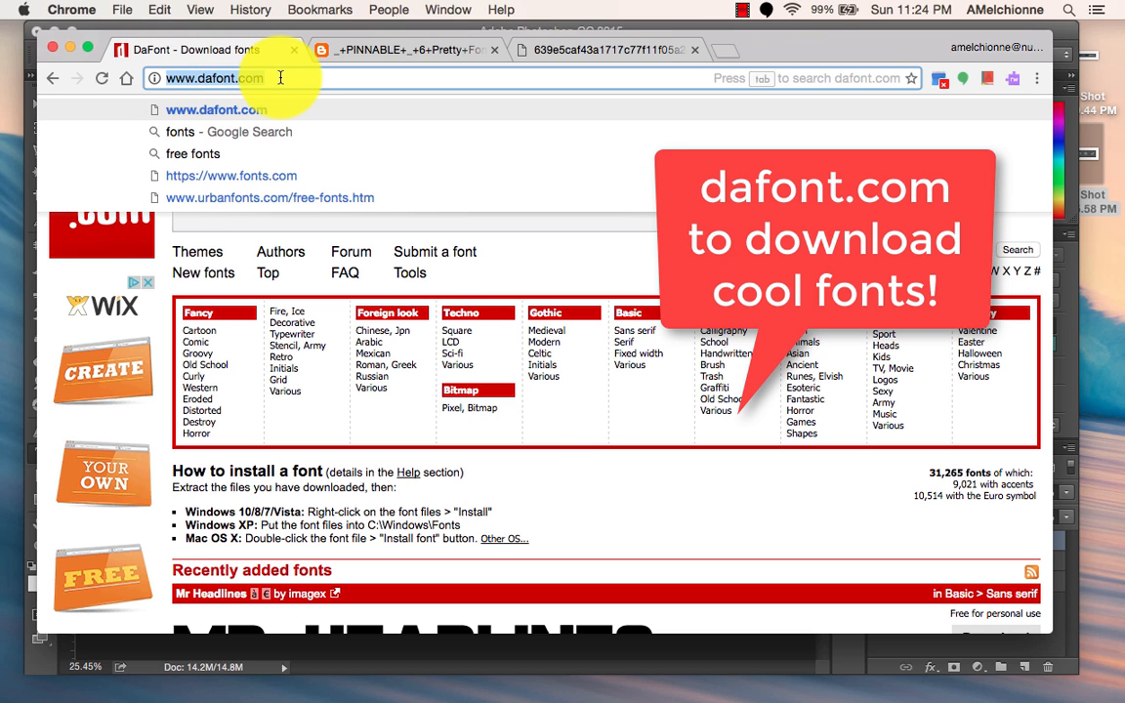
click(280, 78)
scroll(547, 513, down, 5)
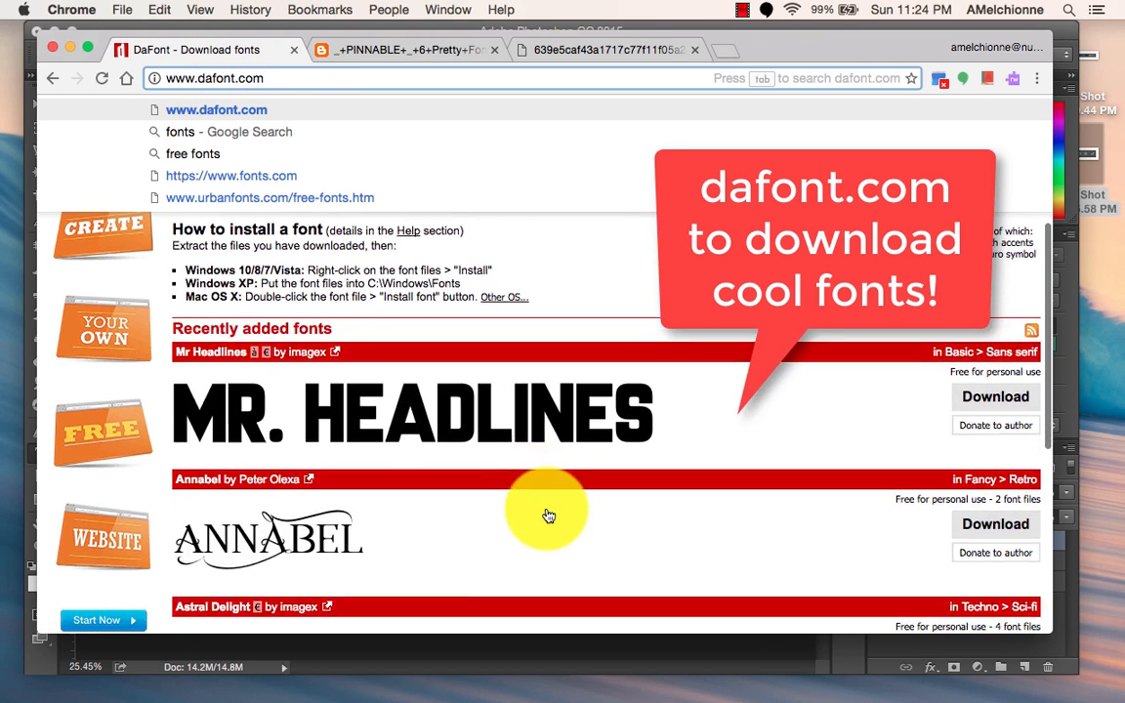
scroll(548, 516, down, 1)
scroll(548, 515, down, 8)
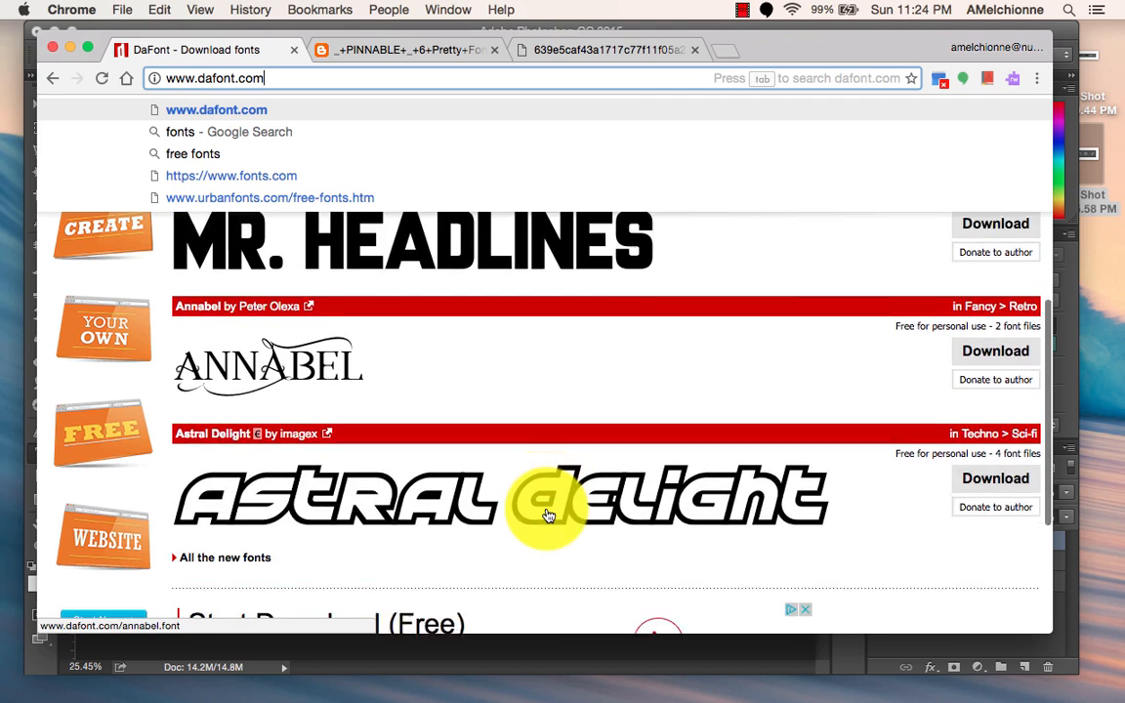
scroll(547, 510, up, 10)
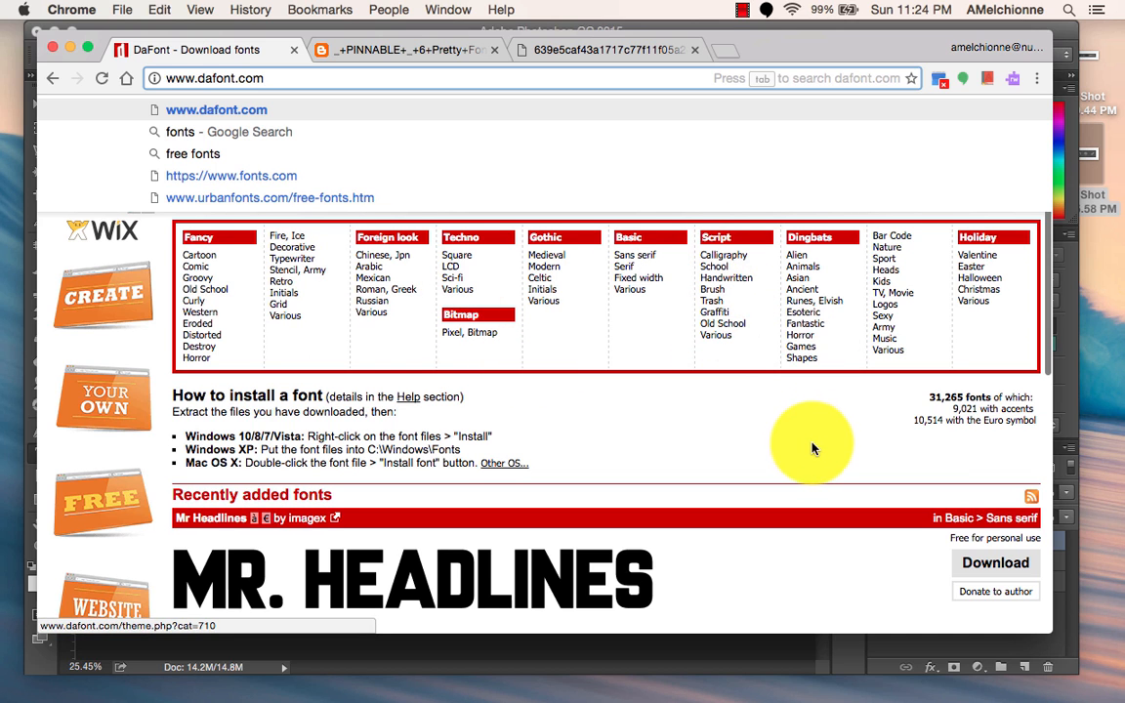
scroll(803, 451, up, 1)
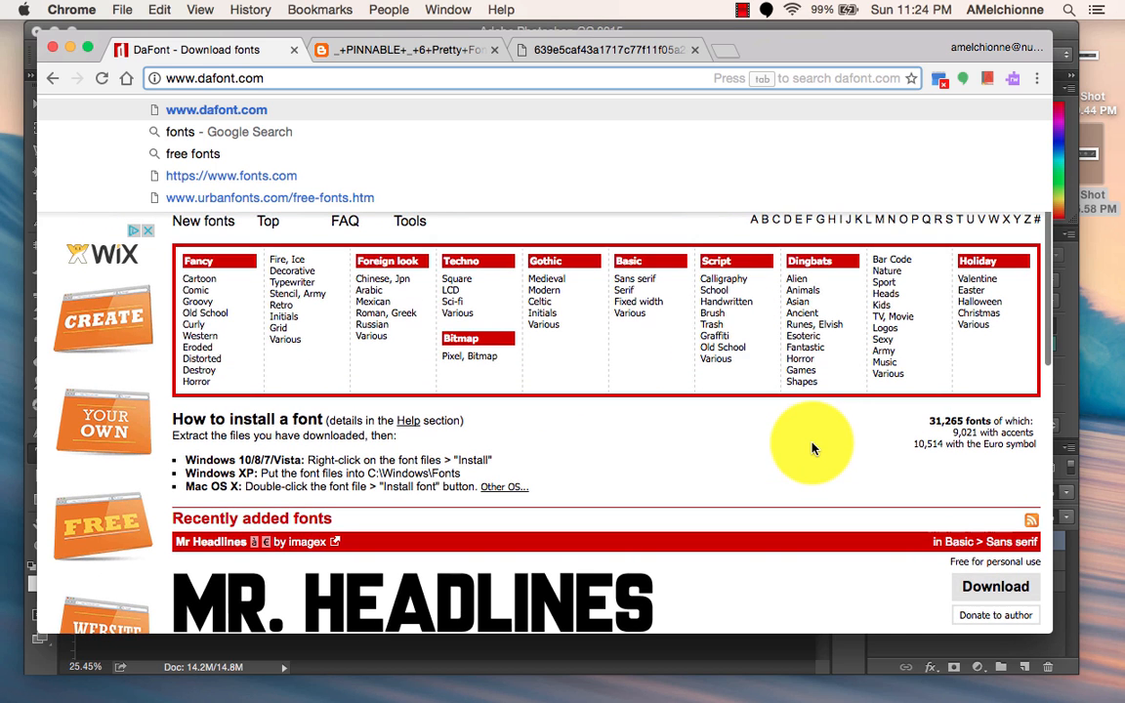
Open DaFont's Script > Calligraphy category and browse the fonts it offers.
click(724, 279)
scroll(643, 493, down, 4)
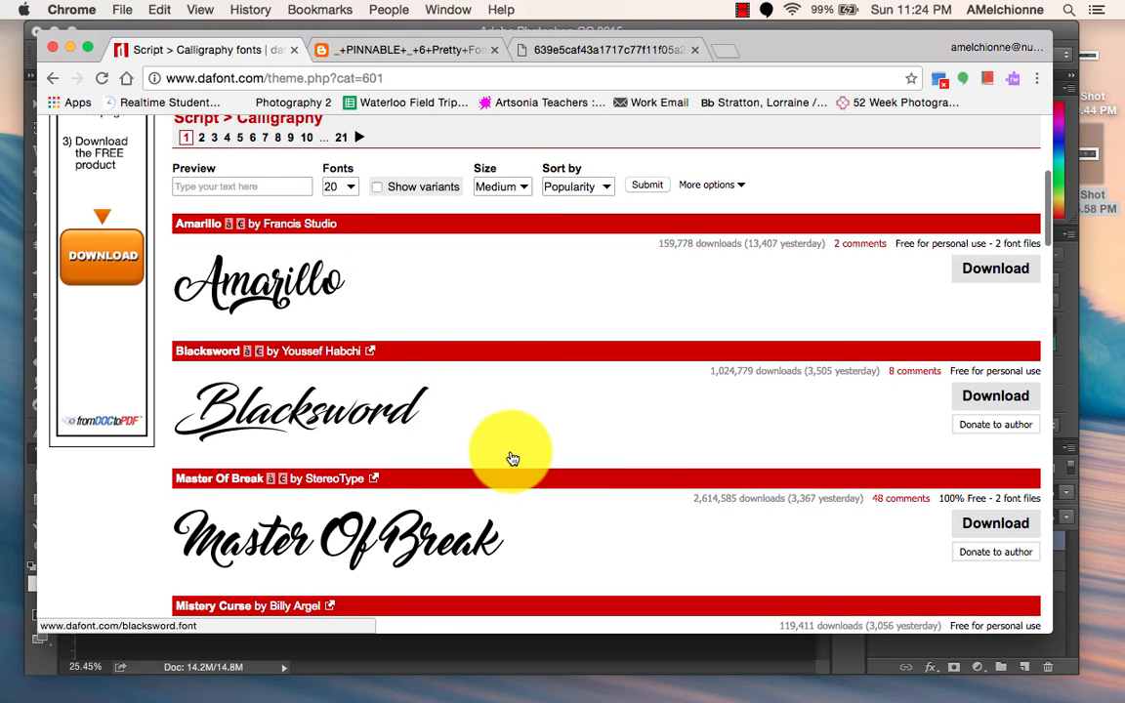
scroll(513, 458, down, 2)
scroll(509, 456, down, 2)
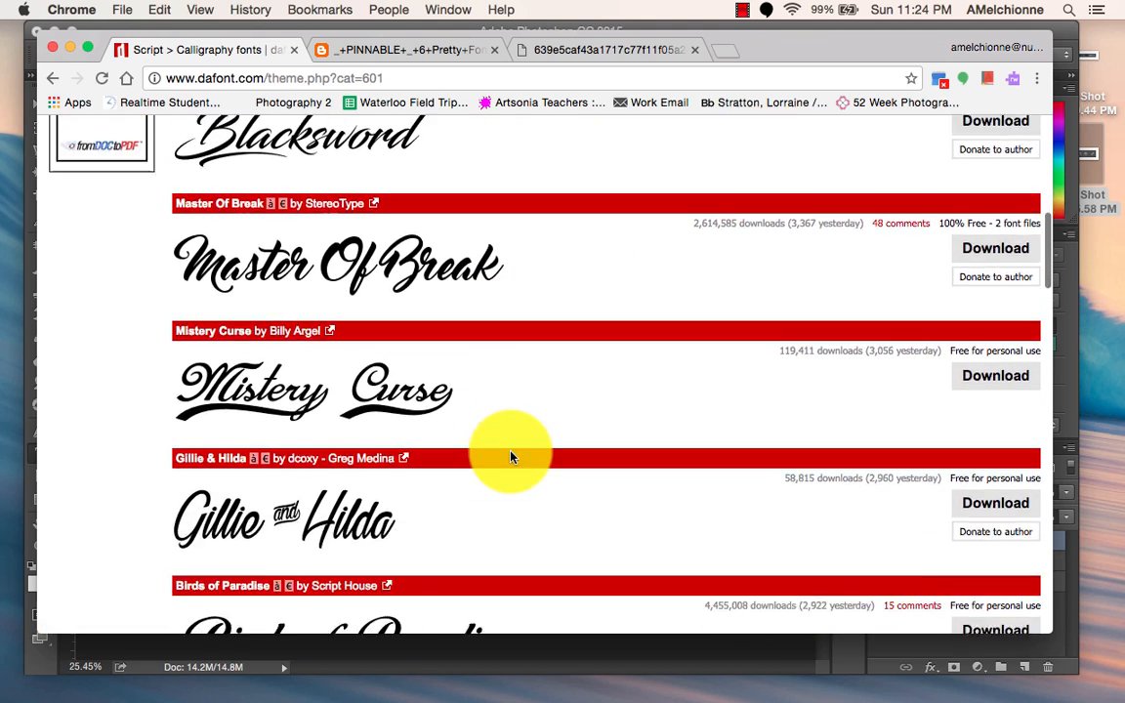
scroll(510, 456, up, 2)
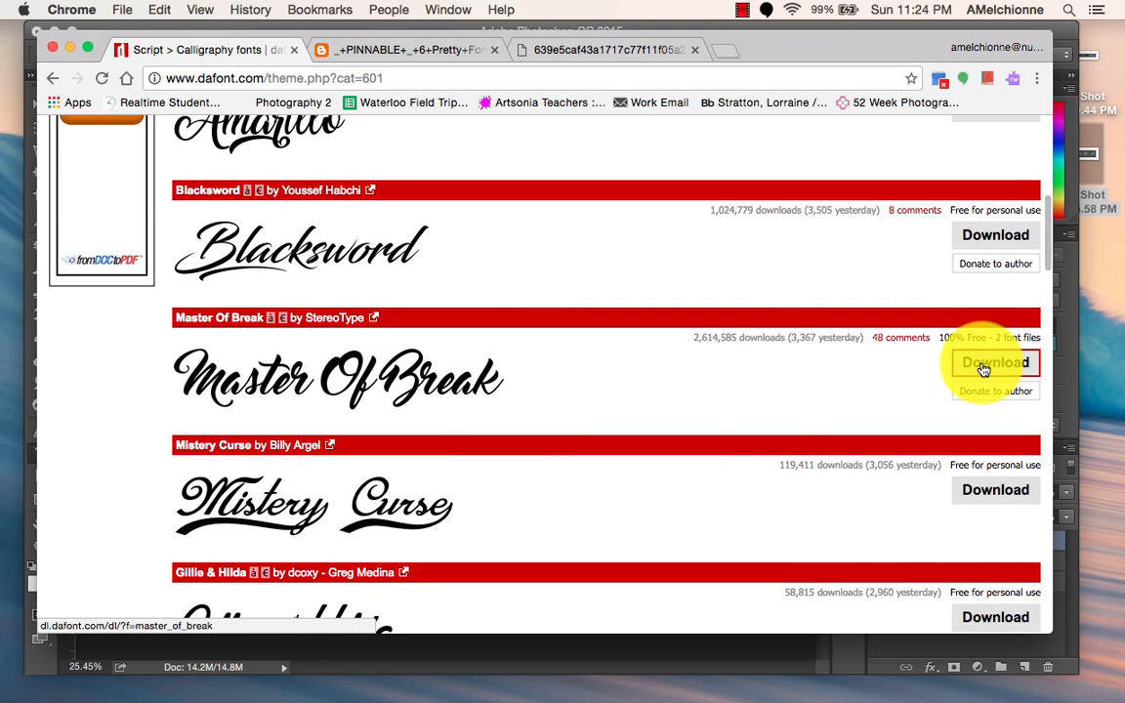
scroll(748, 459, down, 10)
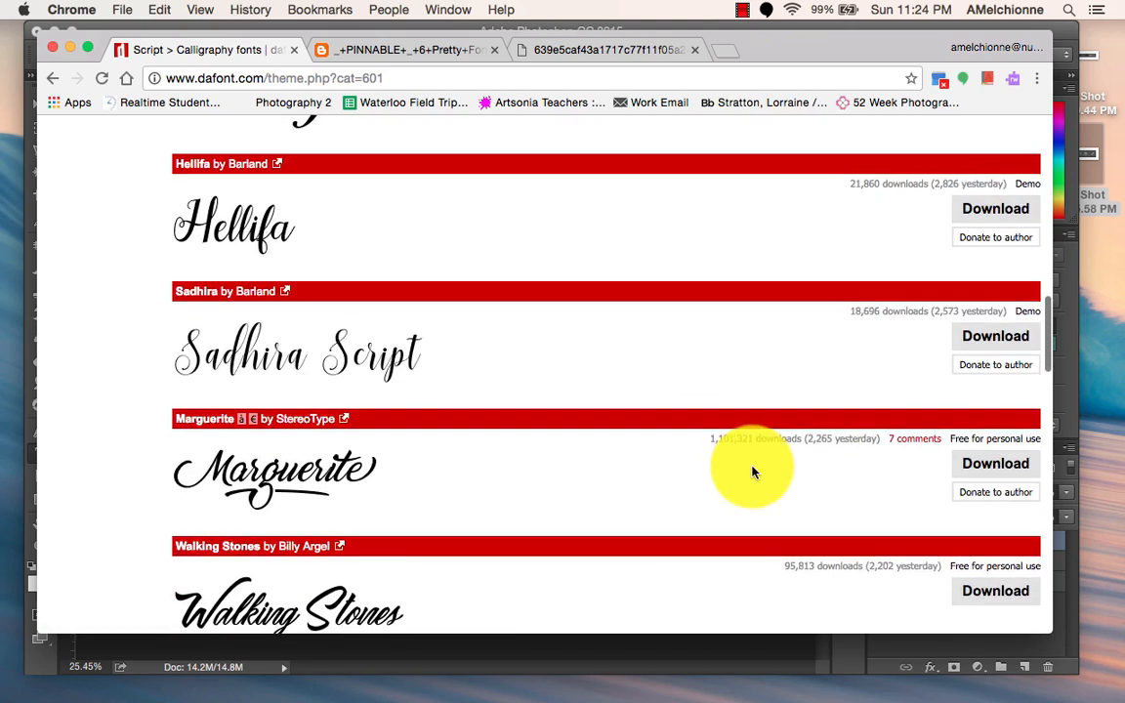
scroll(754, 473, down, 6)
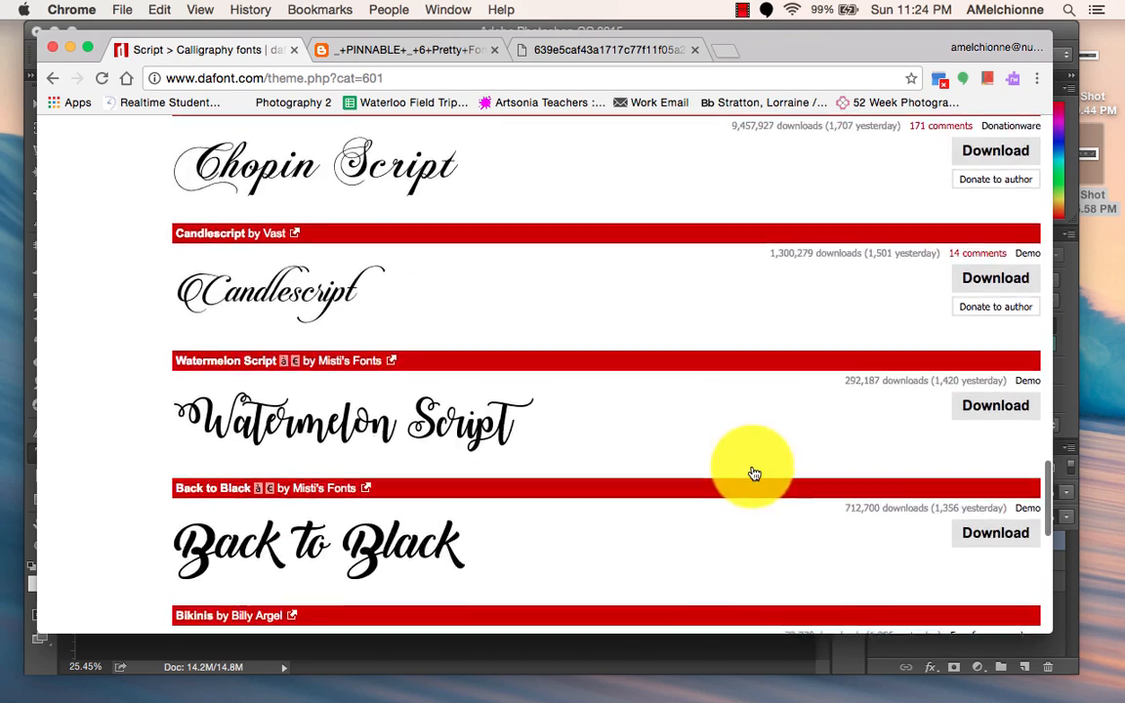
Preview the calligraphy fonts with the text "My Portfolio", showing 100 fonts per page.
scroll(754, 474, up, 15)
scroll(754, 473, up, 3)
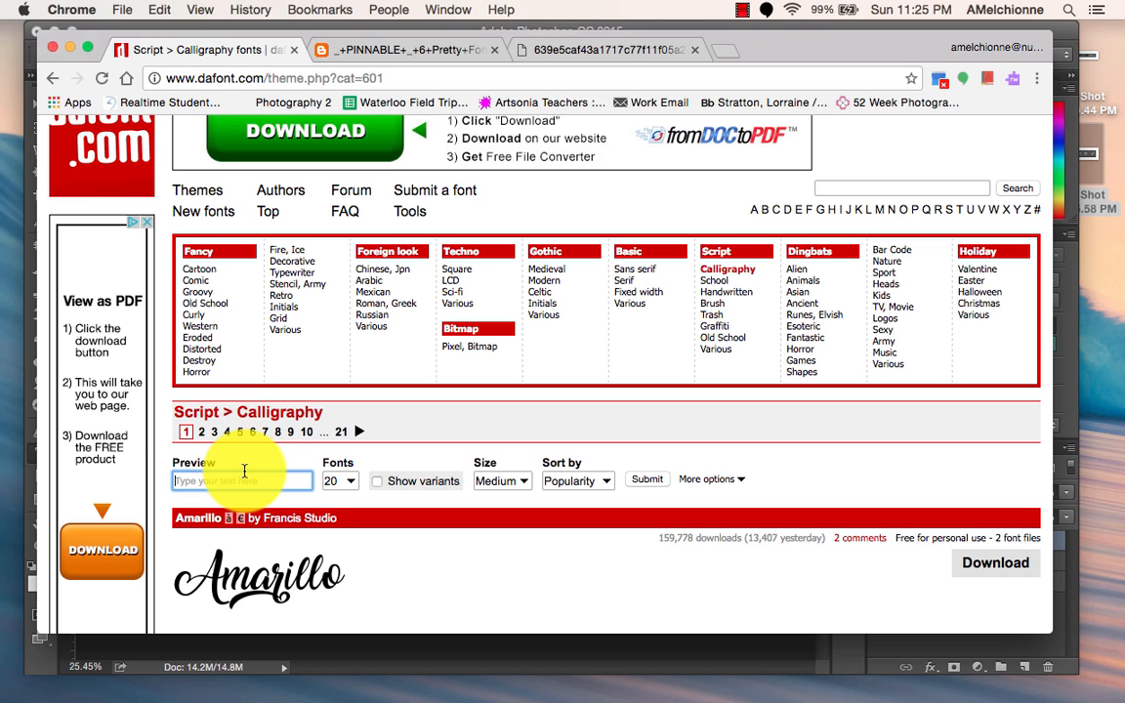
text(My Portfolio)
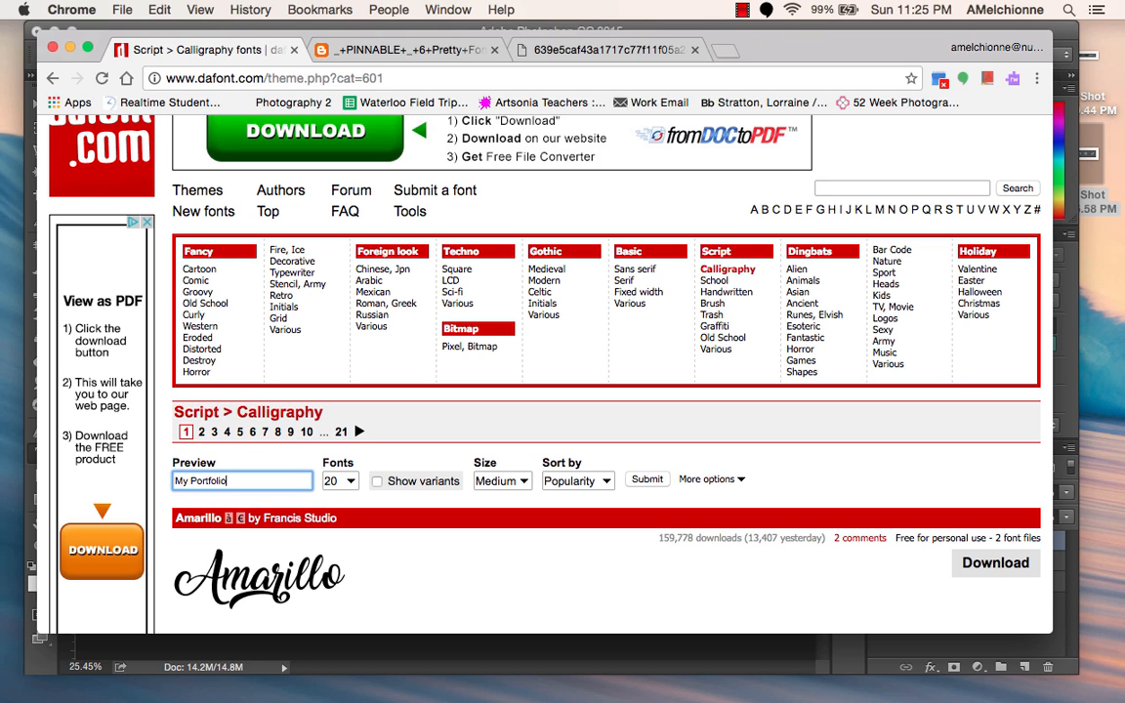
click(349, 484)
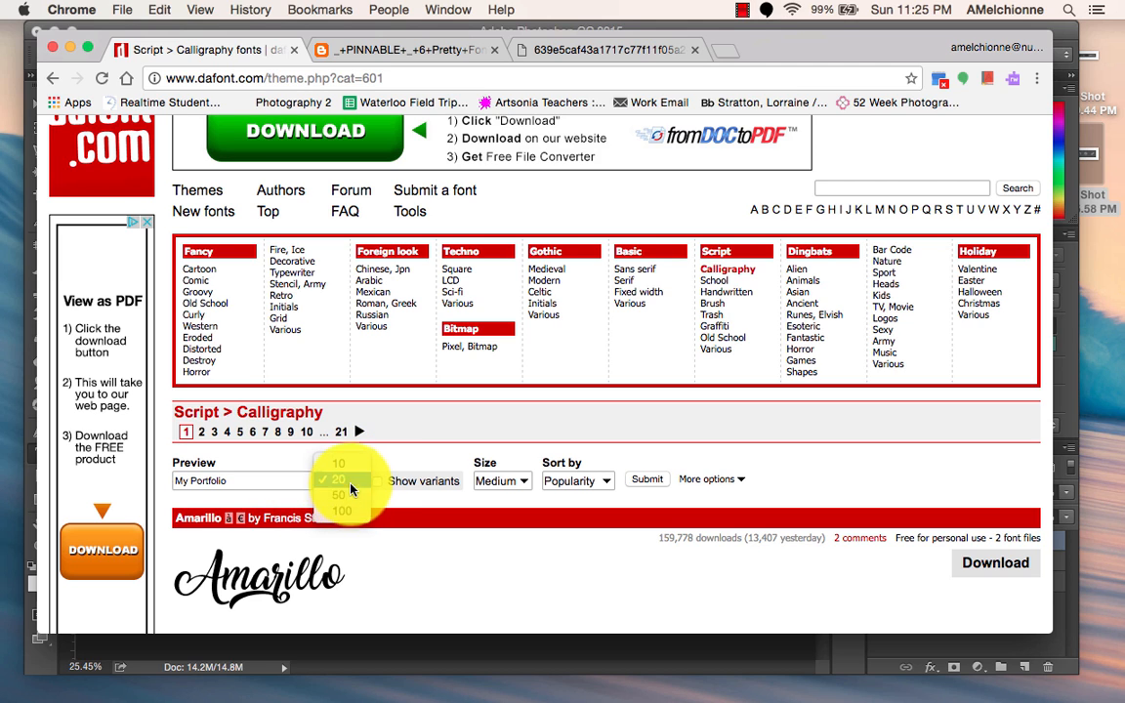
click(348, 516)
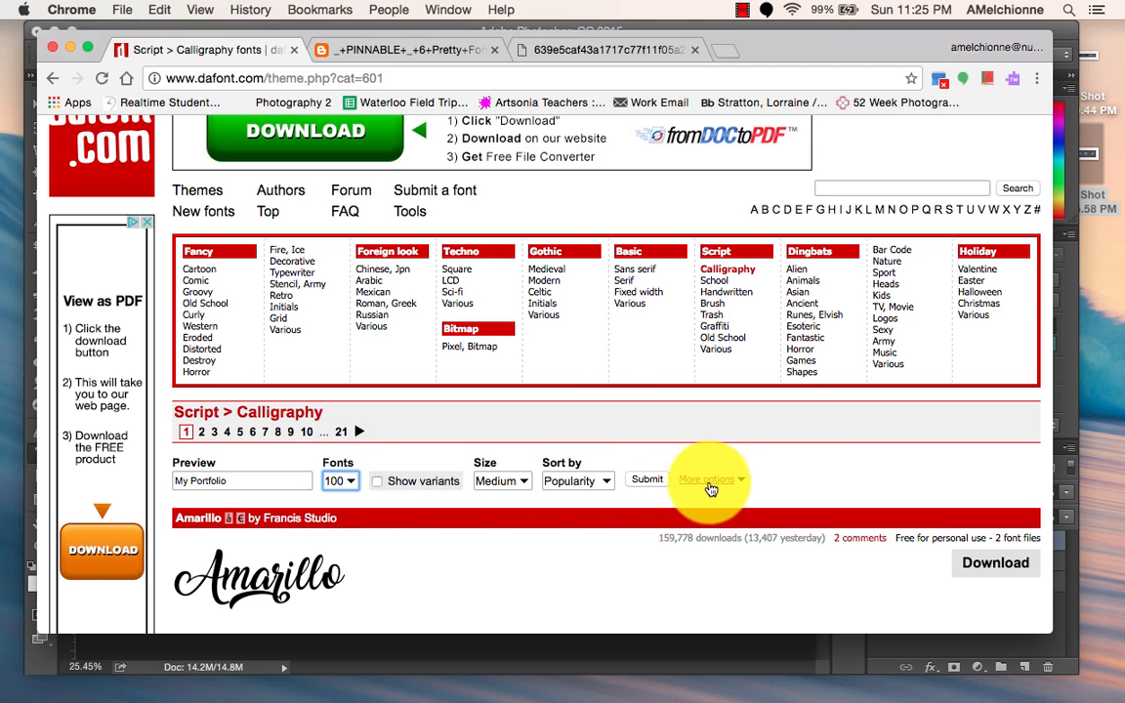
click(646, 479)
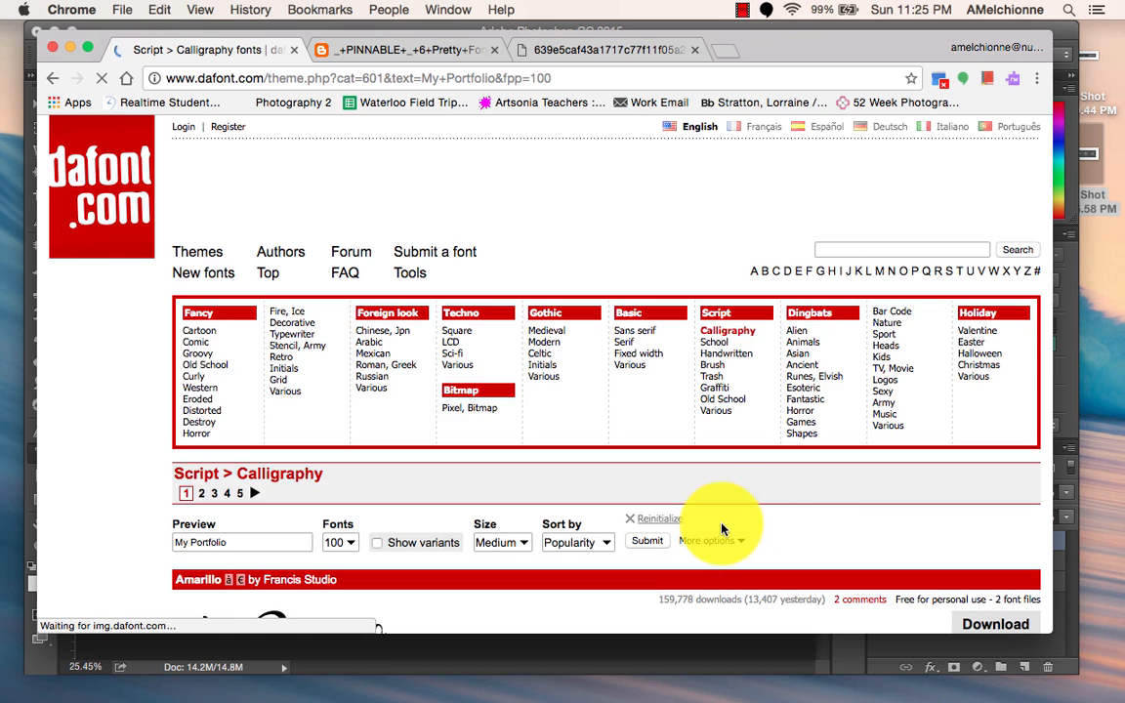
Compare how "My Portfolio" looks in the various calligraphy fonts to choose one for the title.
scroll(711, 522, down, 5)
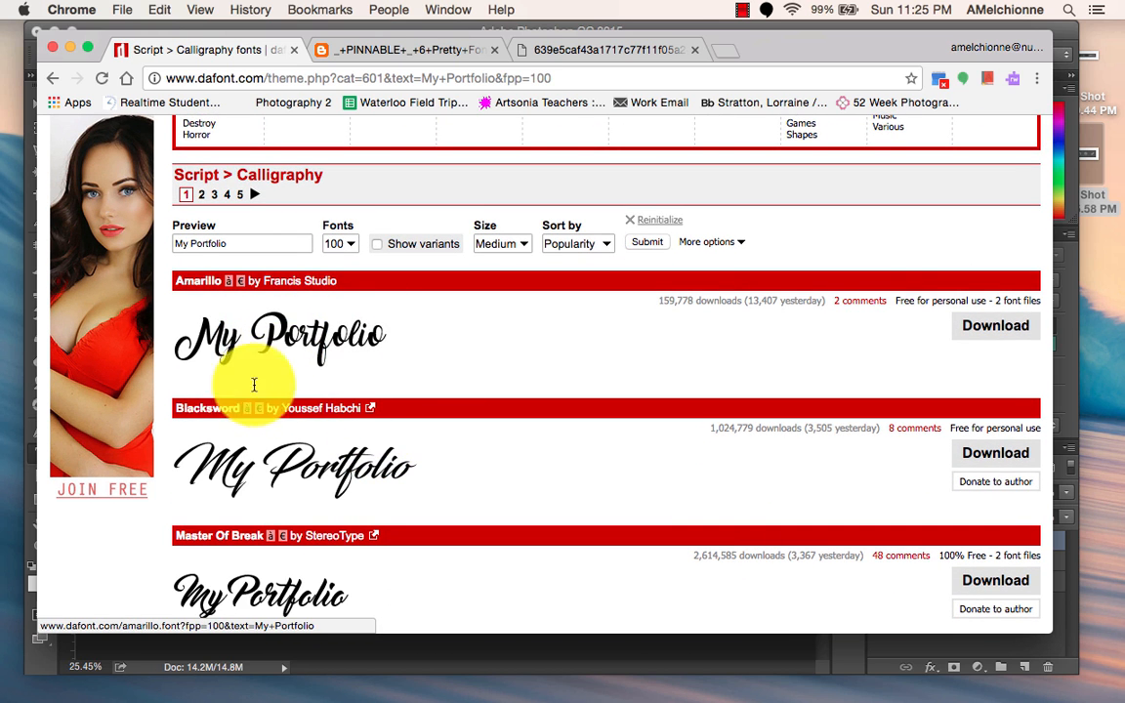
scroll(339, 511, down, 3)
scroll(340, 511, down, 9)
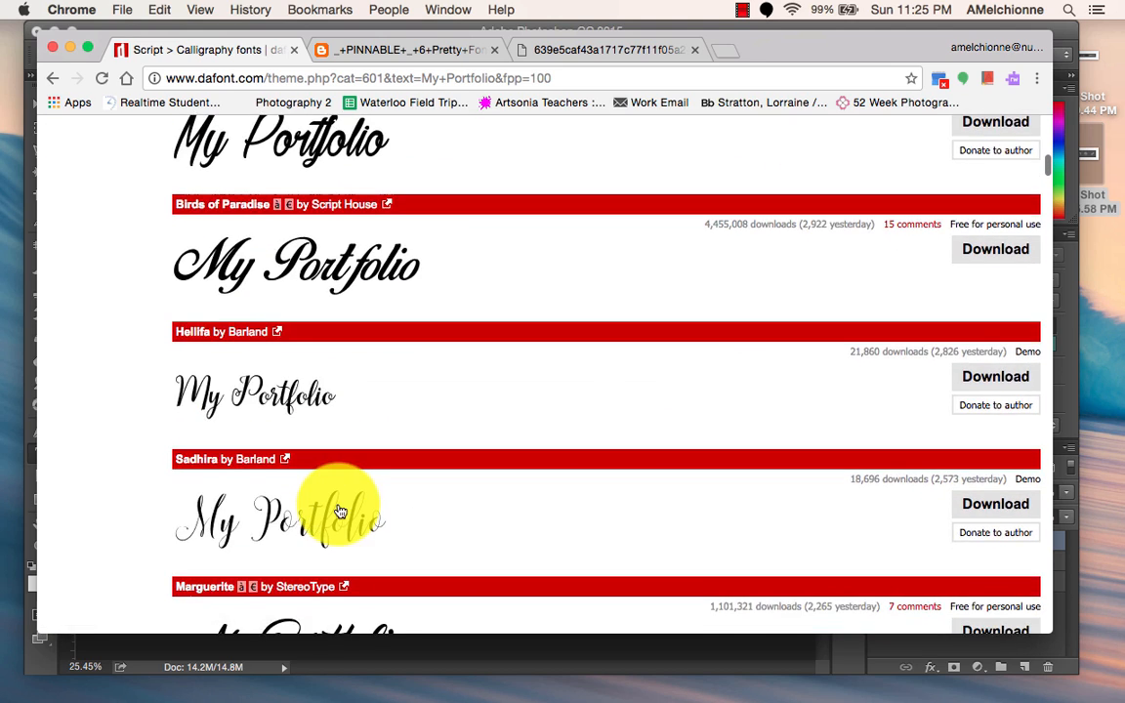
scroll(340, 510, down, 3)
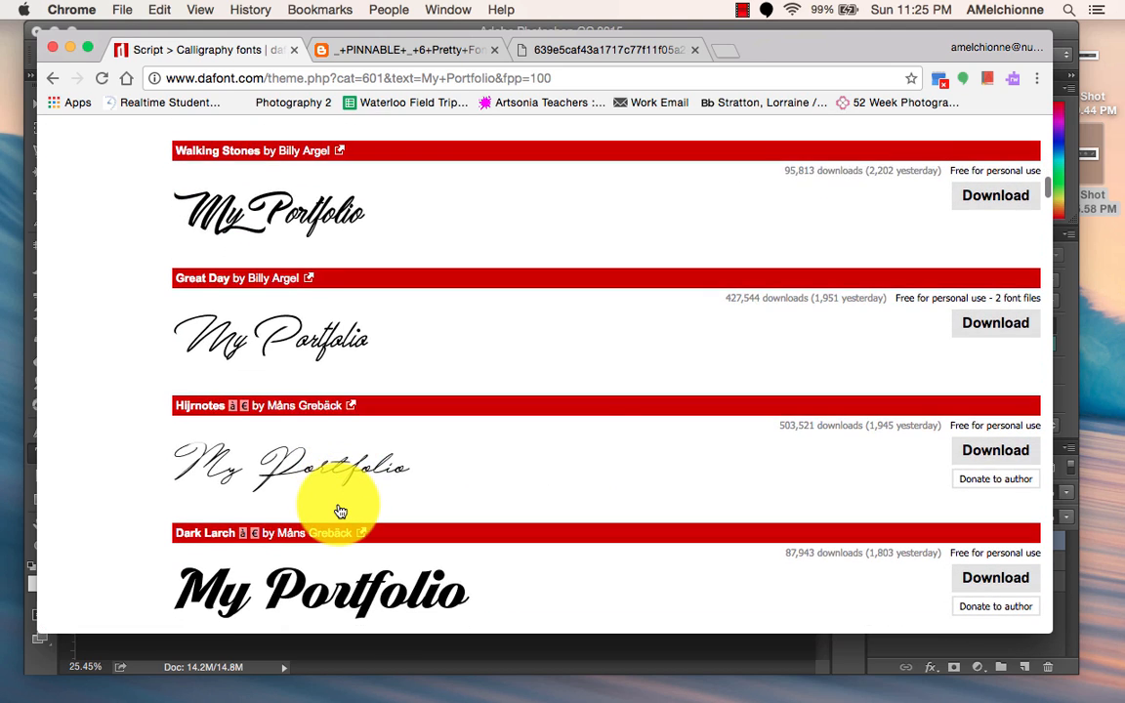
scroll(340, 511, down, 5)
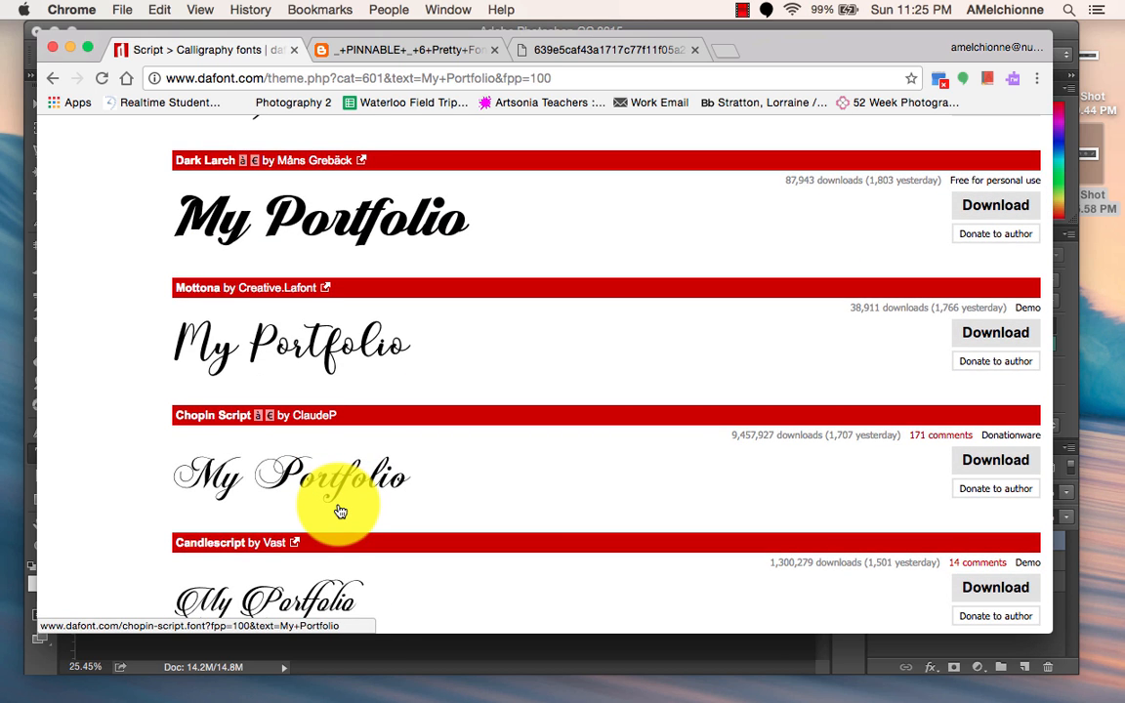
scroll(339, 510, down, 1)
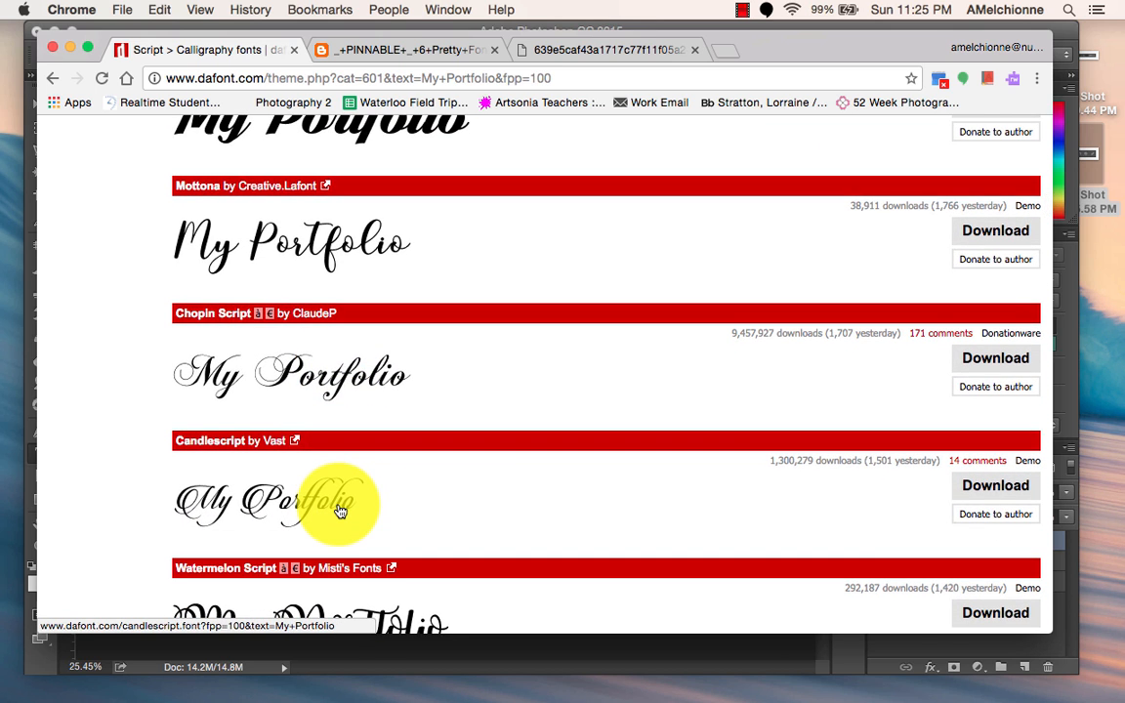
scroll(340, 511, down, 5)
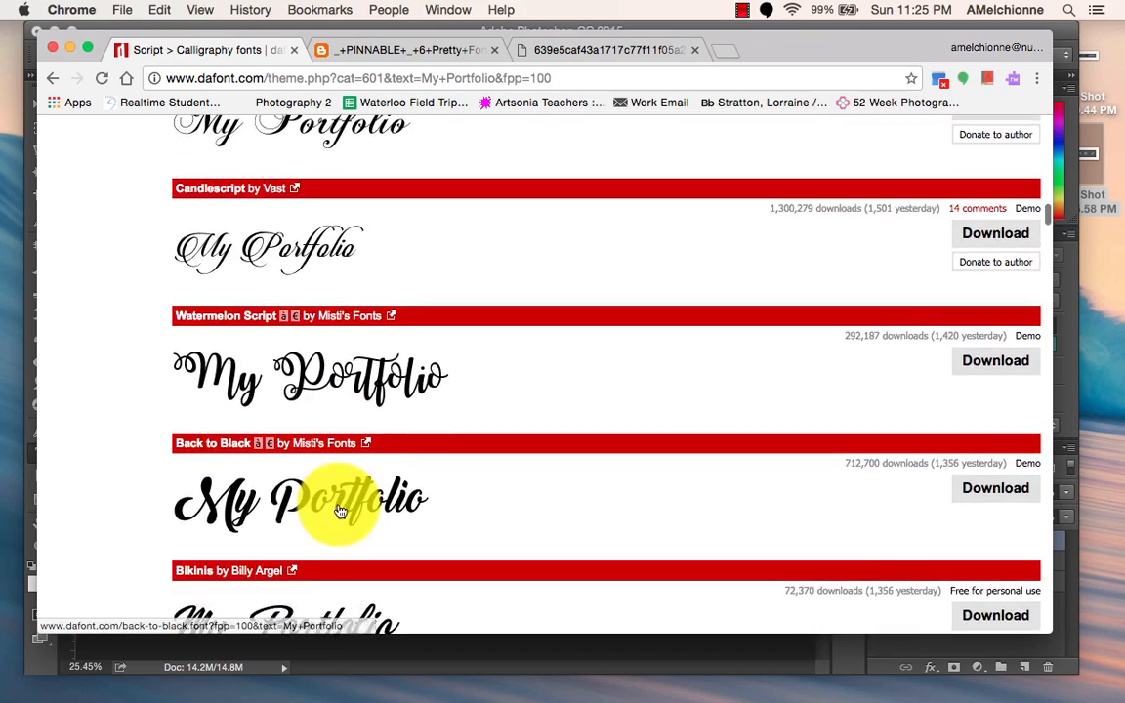
scroll(340, 511, down, 3)
scroll(340, 510, up, 12)
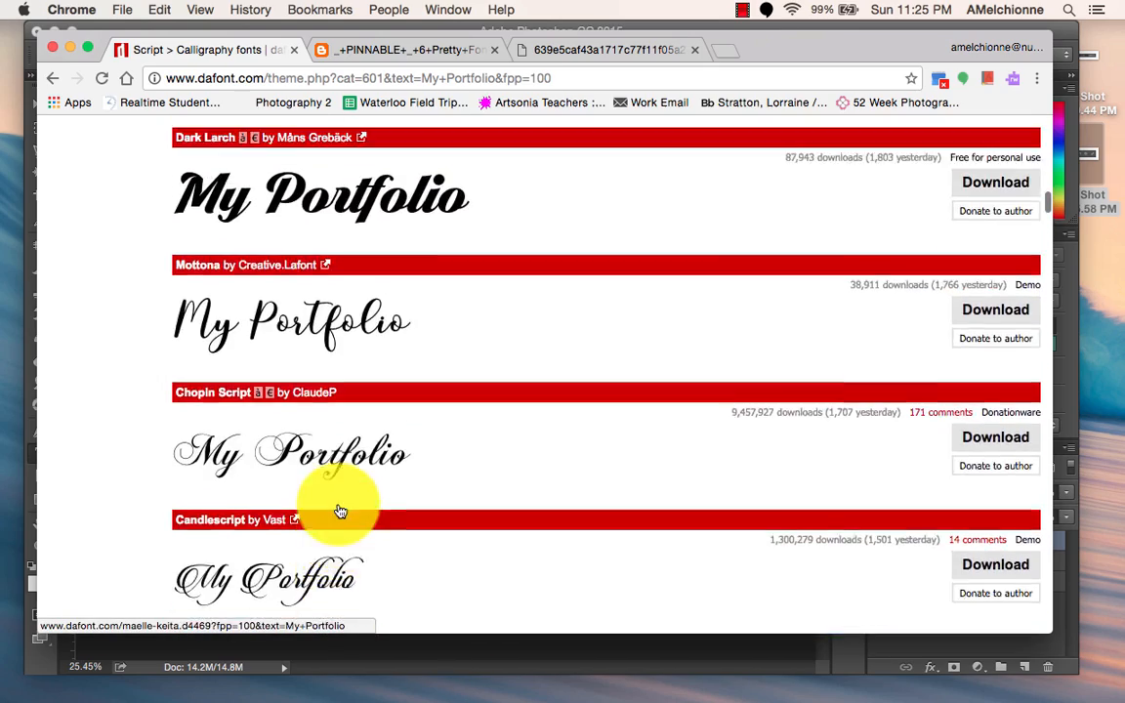
scroll(340, 510, up, 3)
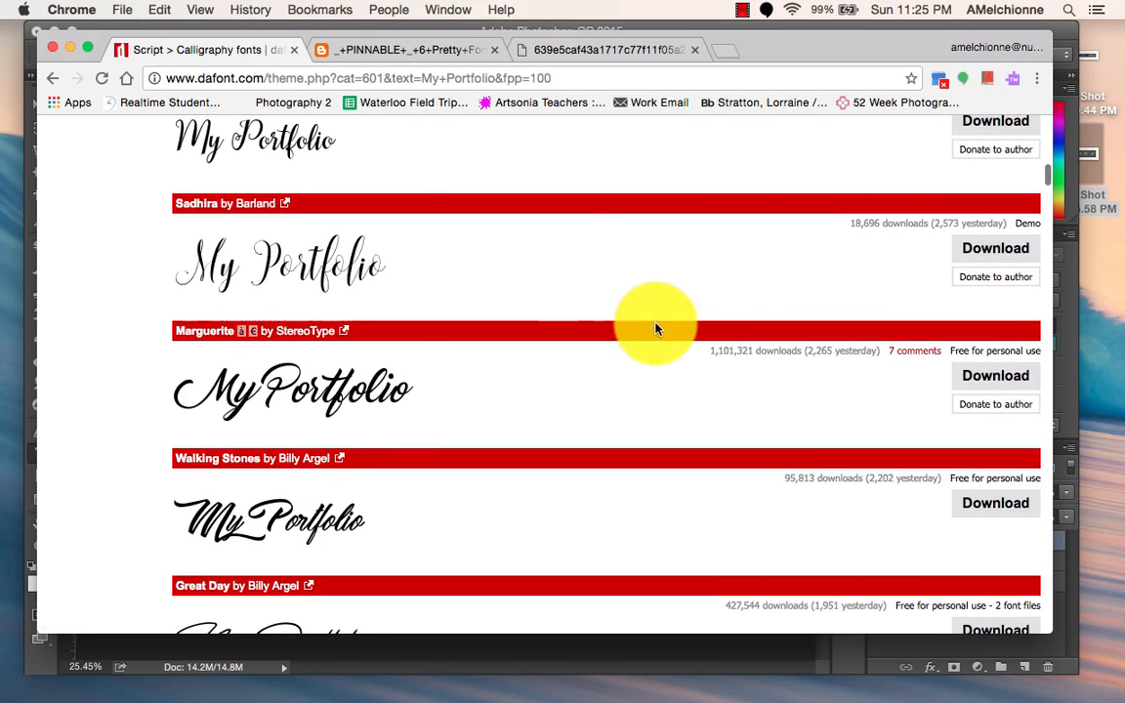
Download the Marguerite font by StereoType and open the downloaded marguerite3.zip archive.
click(991, 381)
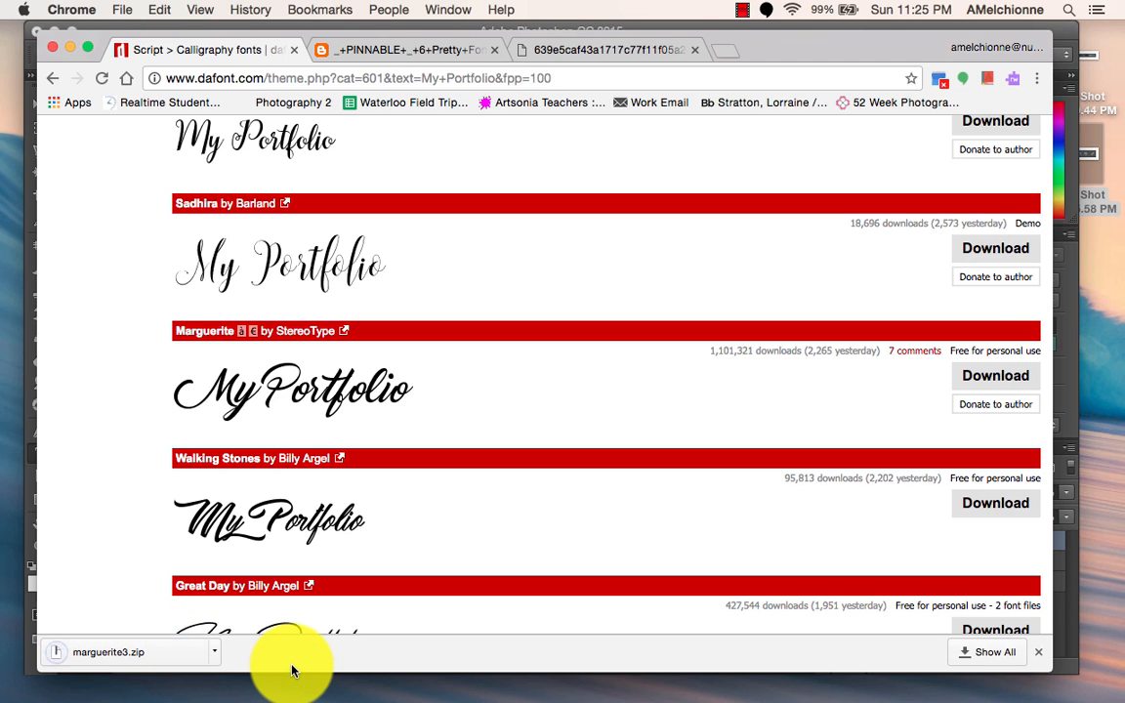
click(217, 657)
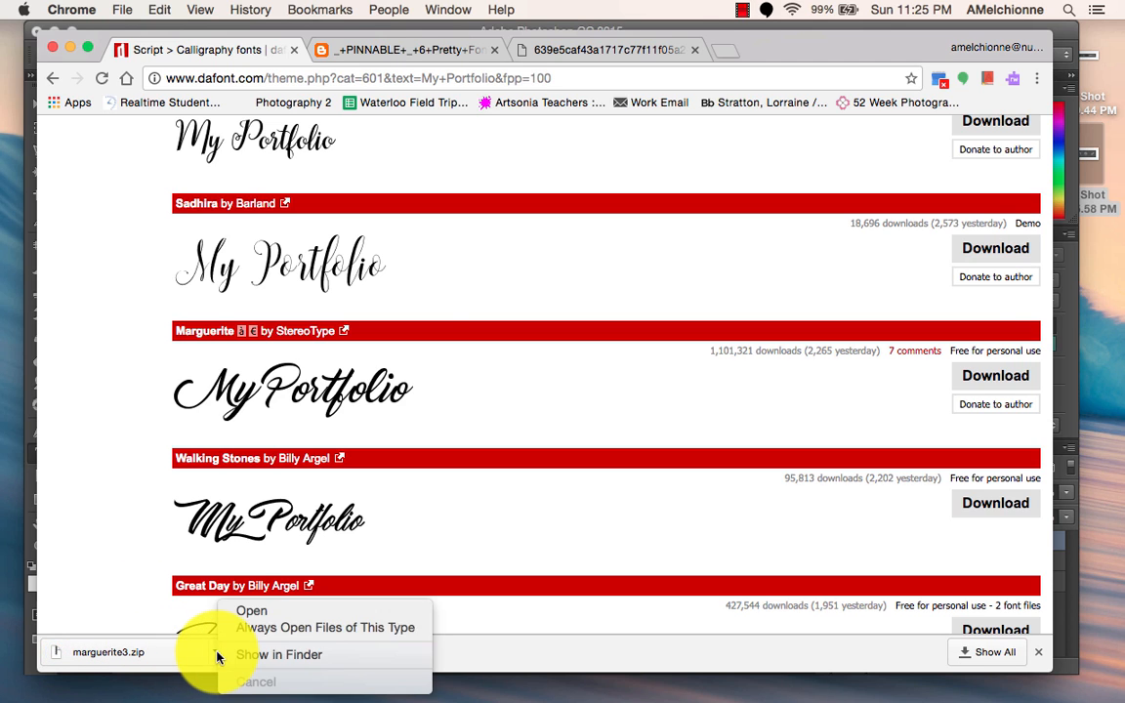
click(250, 611)
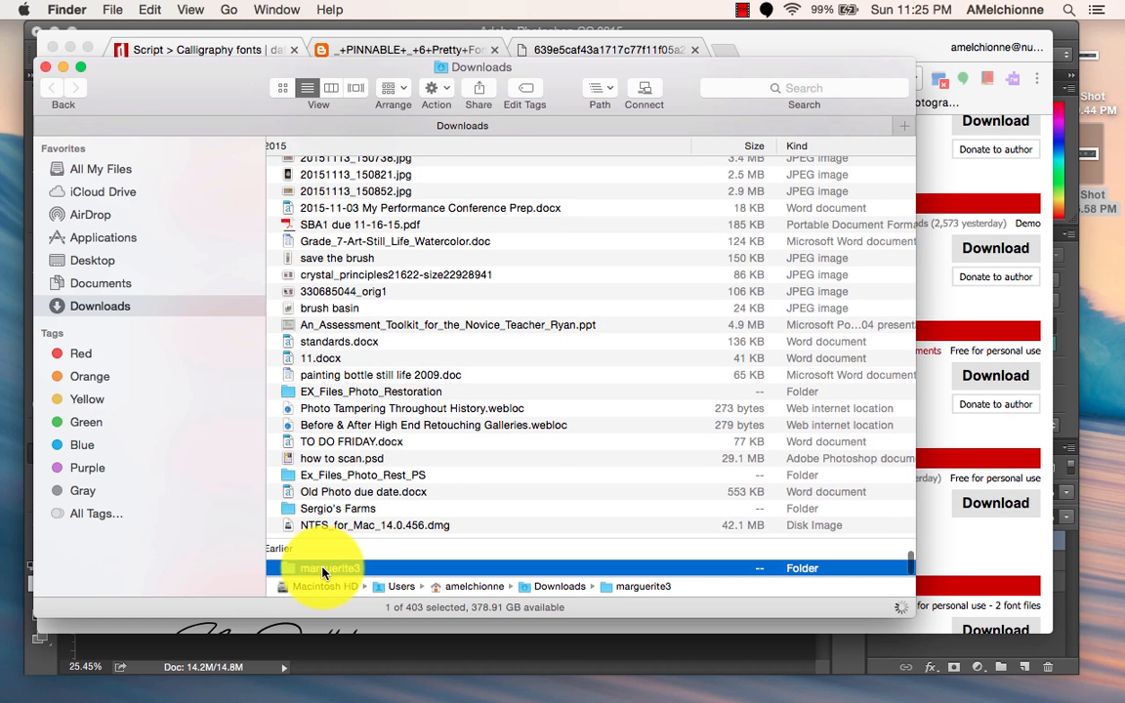
Install marguerite.ttf from the extracted marguerite3 folder with Font Book, and put the Font Book window away.
double_click(323, 571)
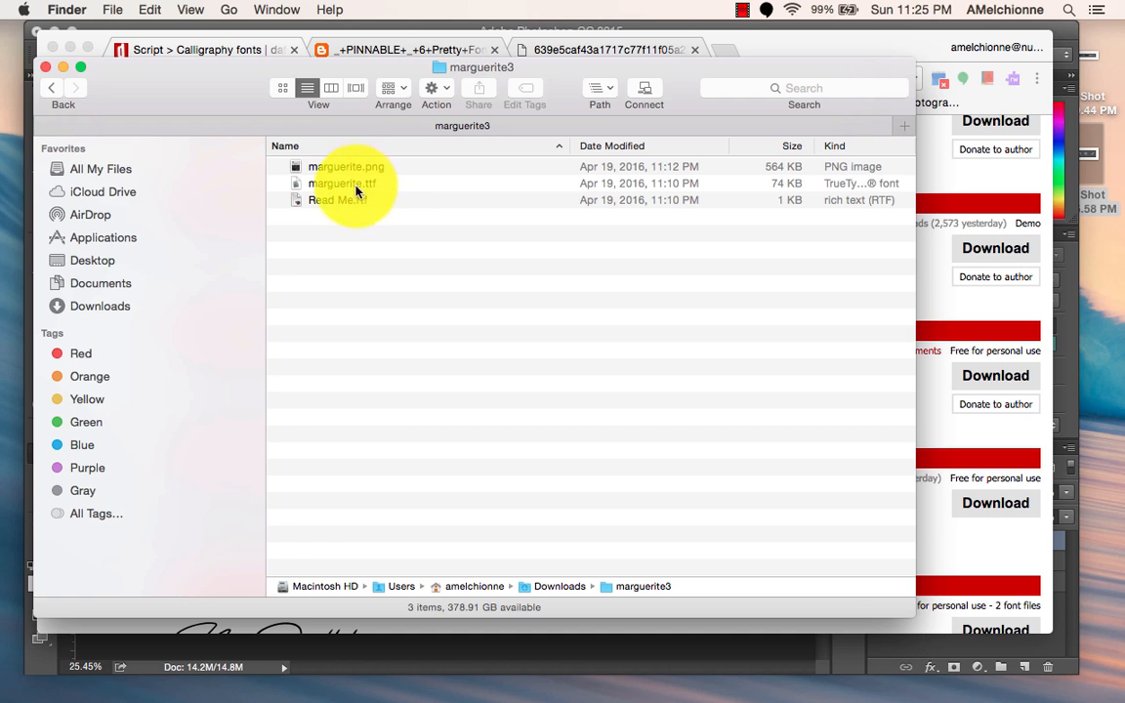
click(374, 183)
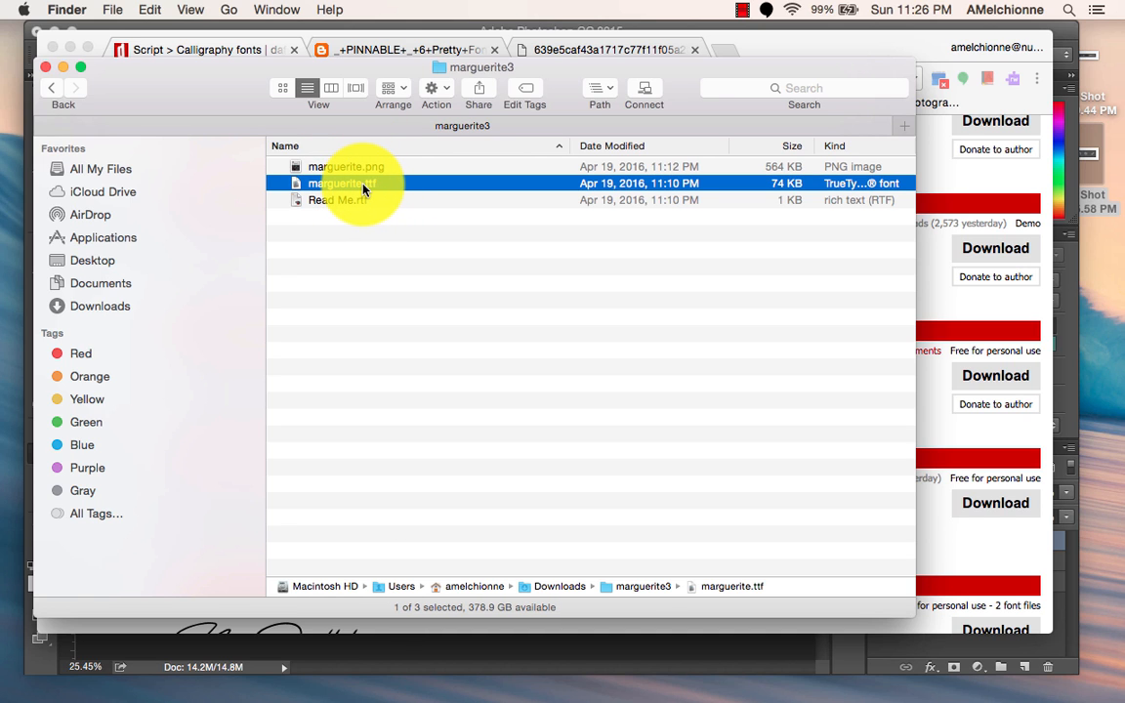
double_click(363, 189)
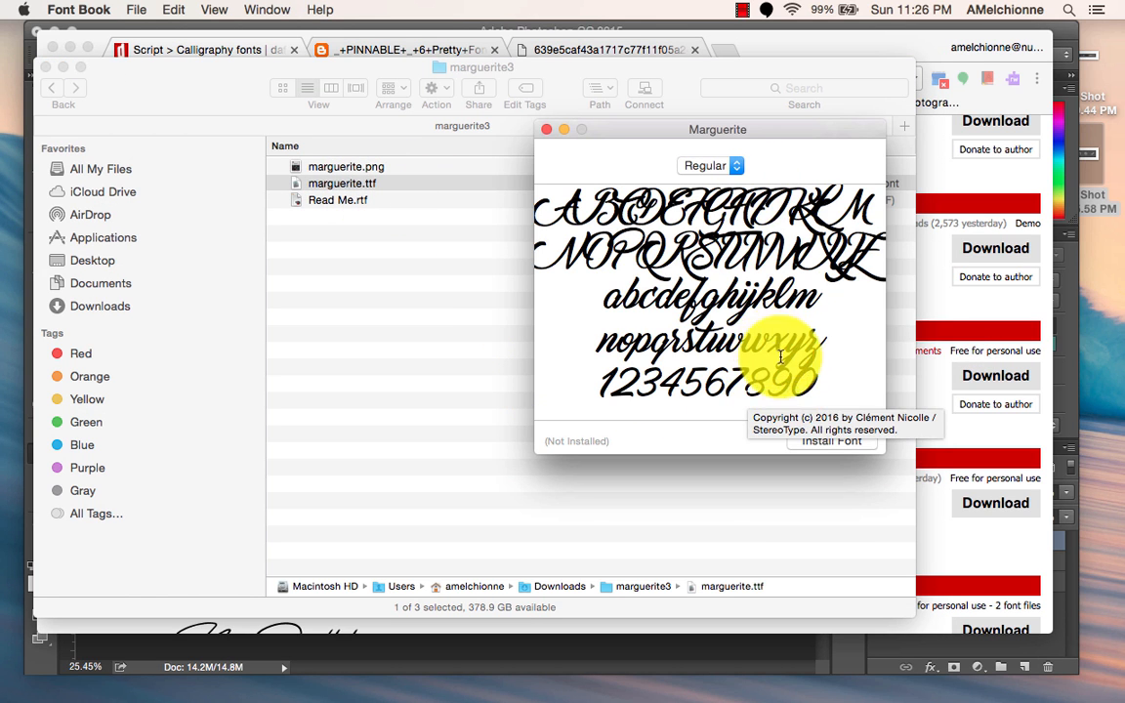
click(833, 445)
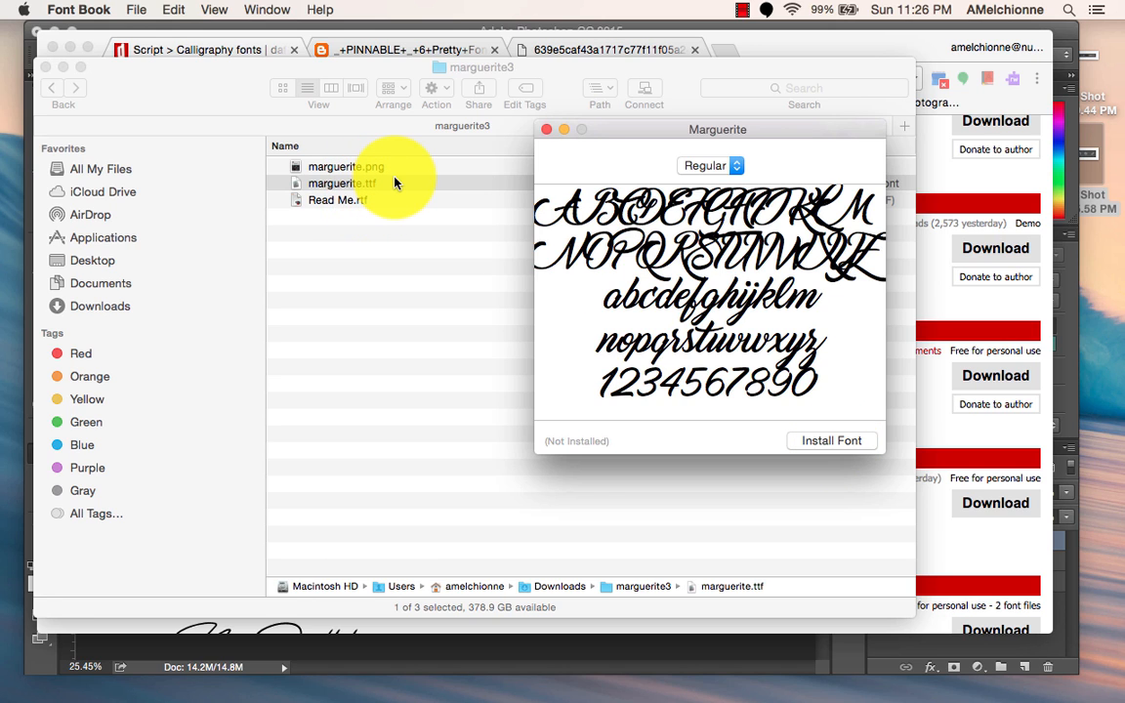
click(813, 440)
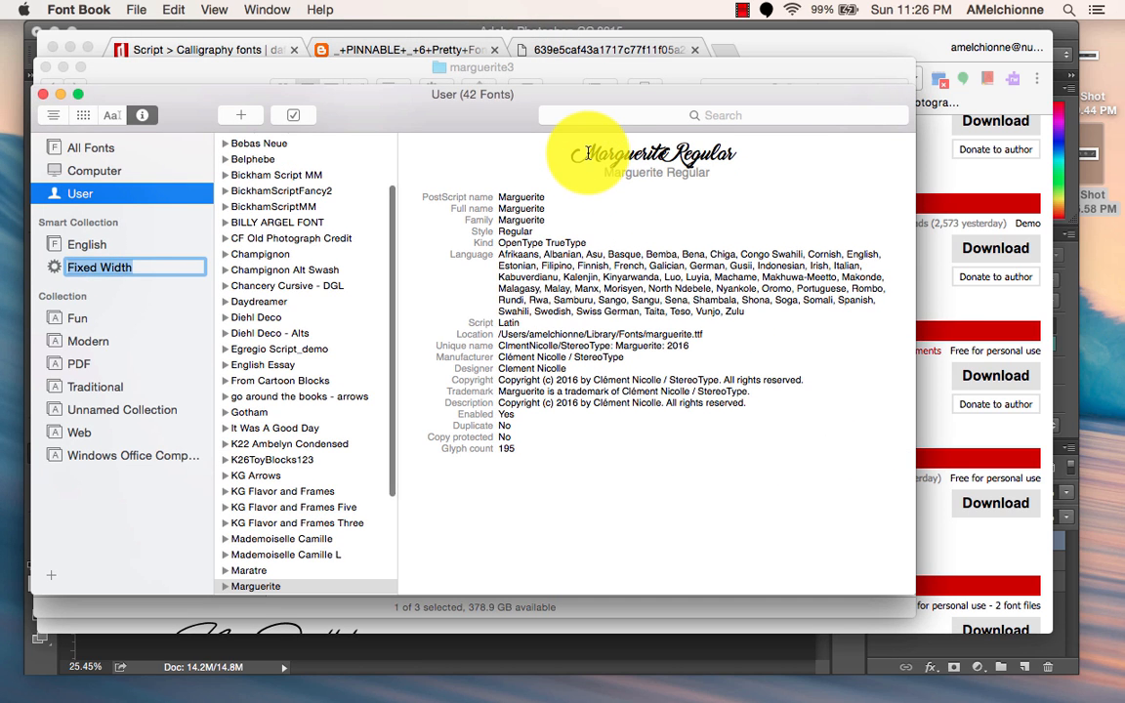
click(61, 93)
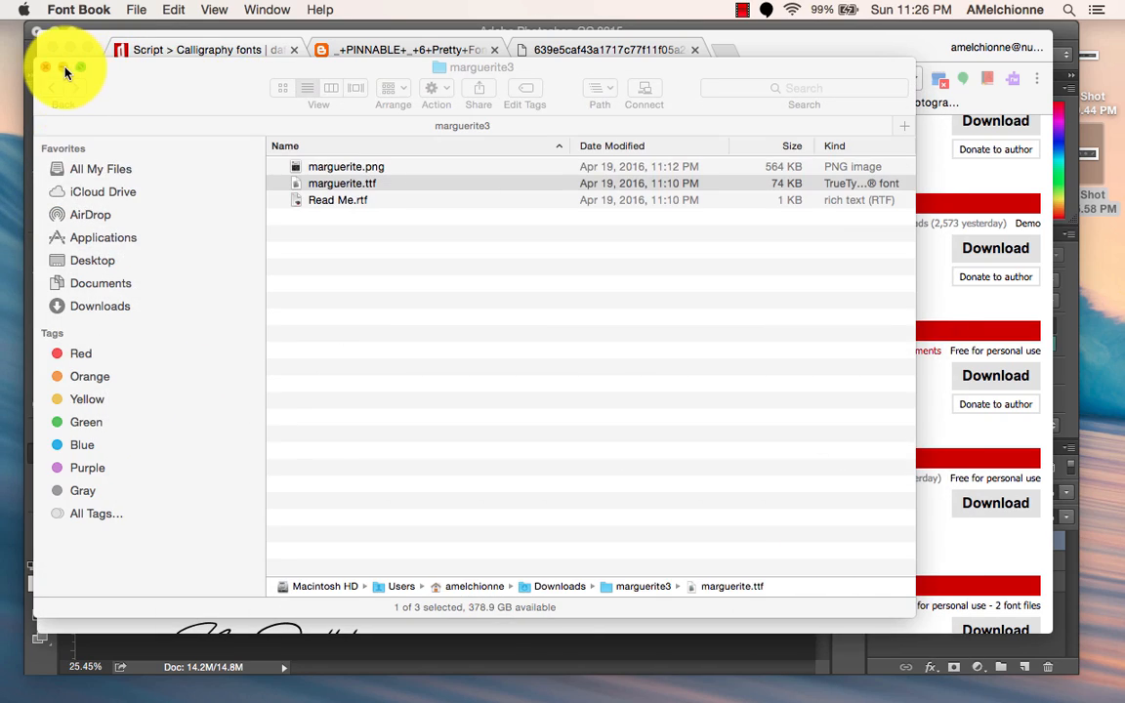
Put away the Finder and browser windows, return to Photoshop, and set the "Title of my Portfolio" text to the Marguerite Regular font.
click(63, 68)
click(69, 44)
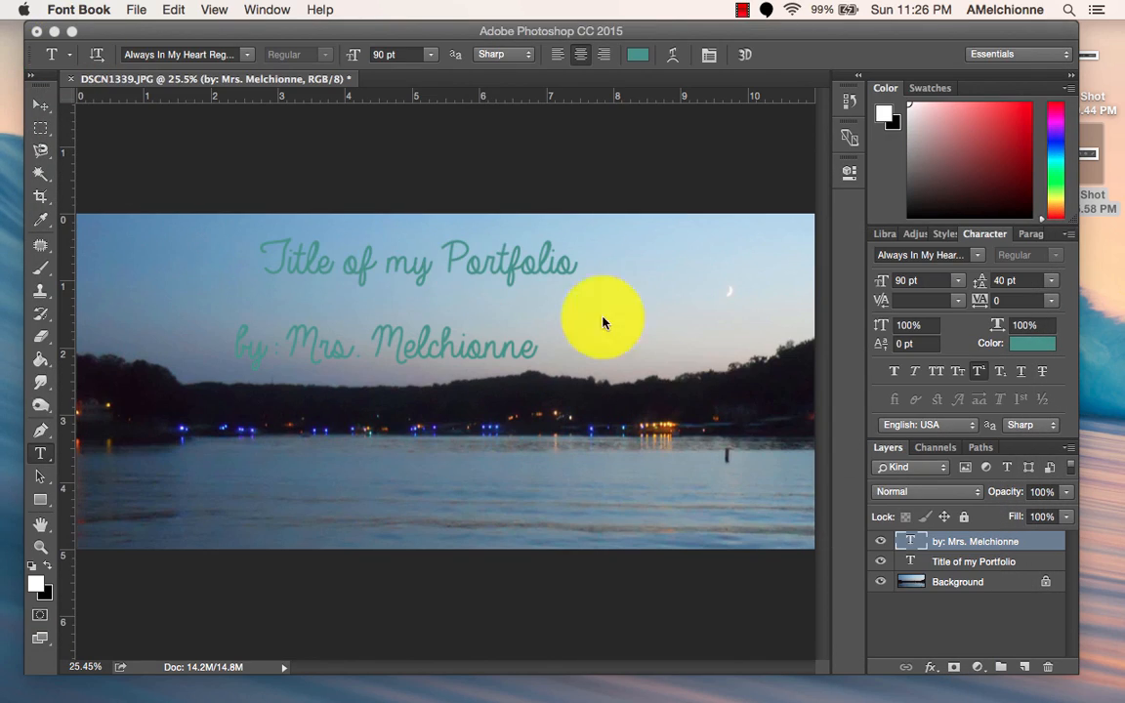
click(959, 567)
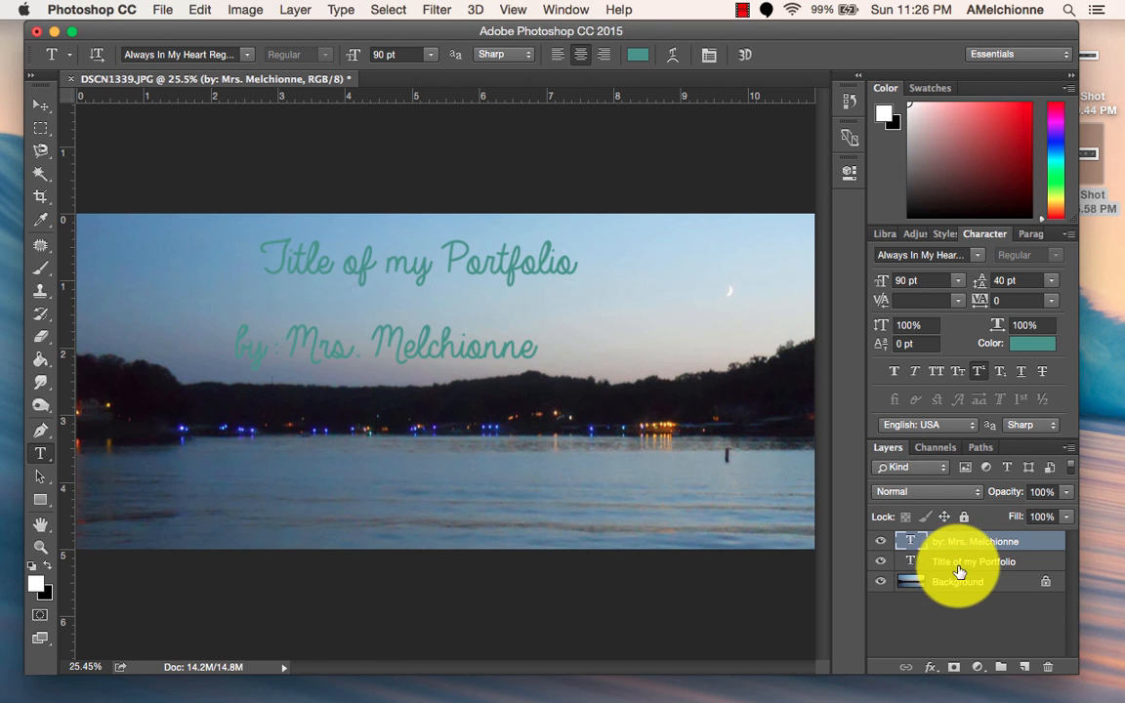
click(958, 566)
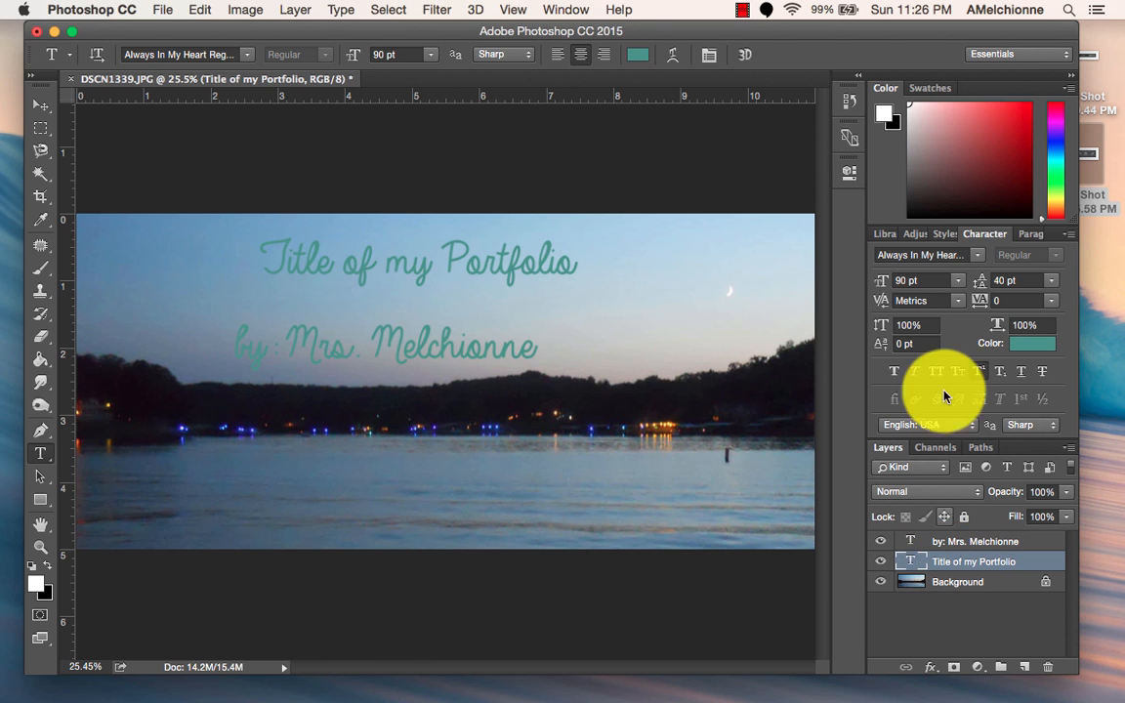
click(978, 257)
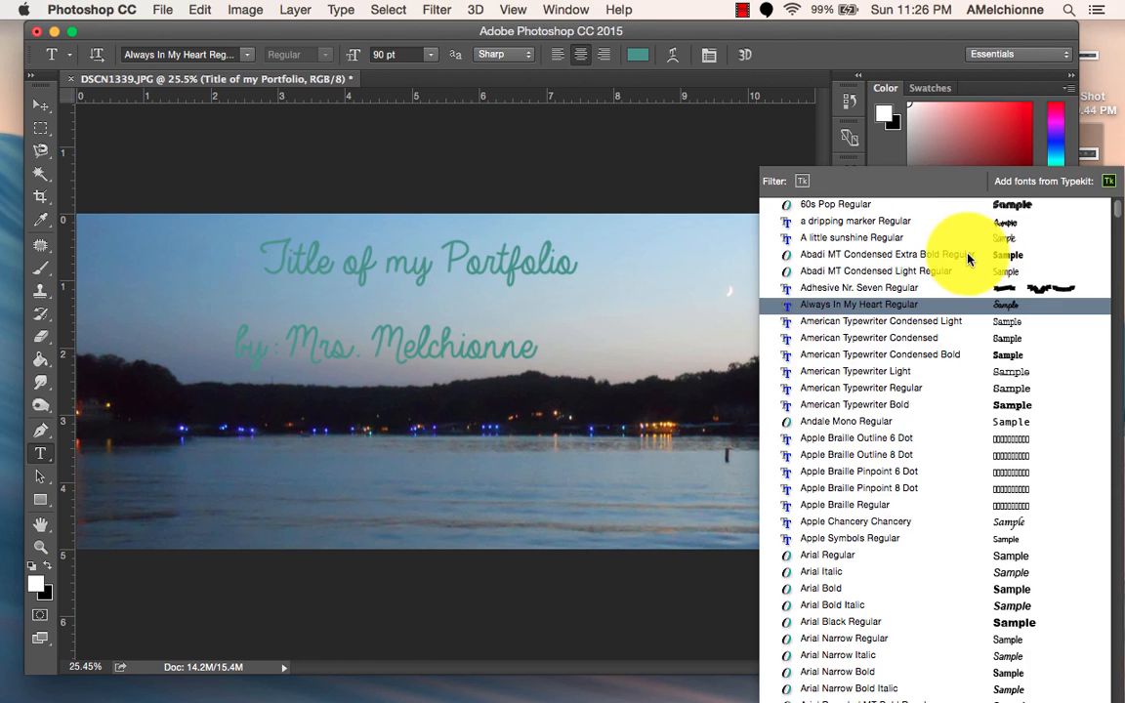
text(ma)
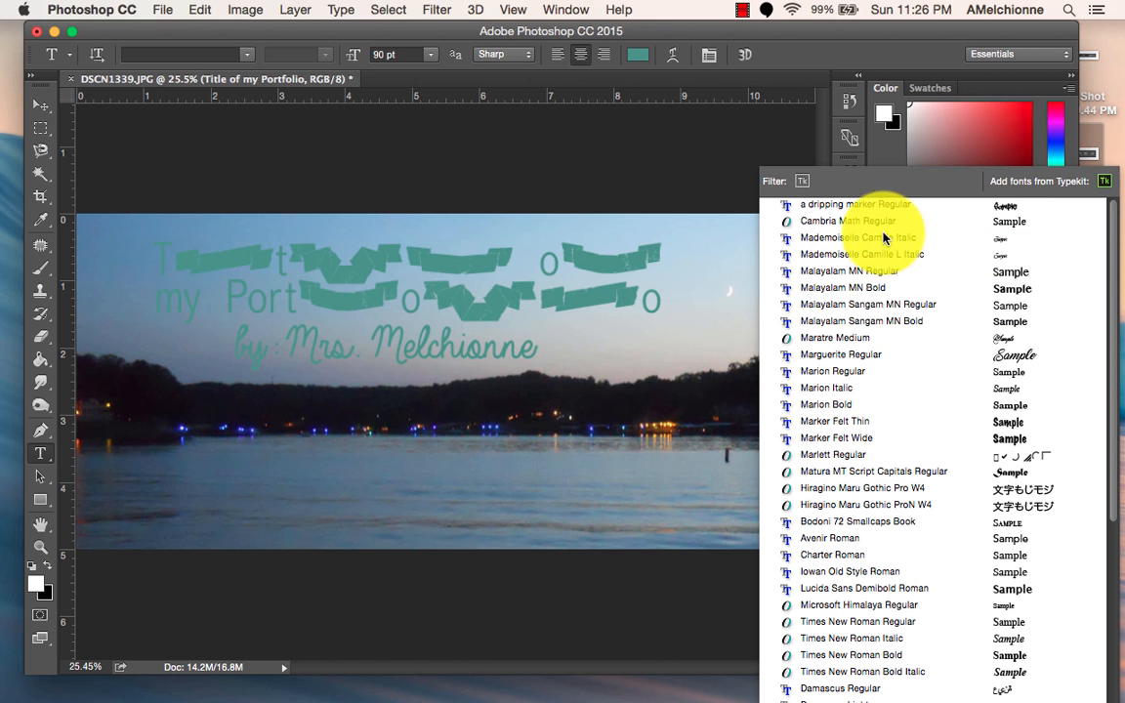
click(840, 355)
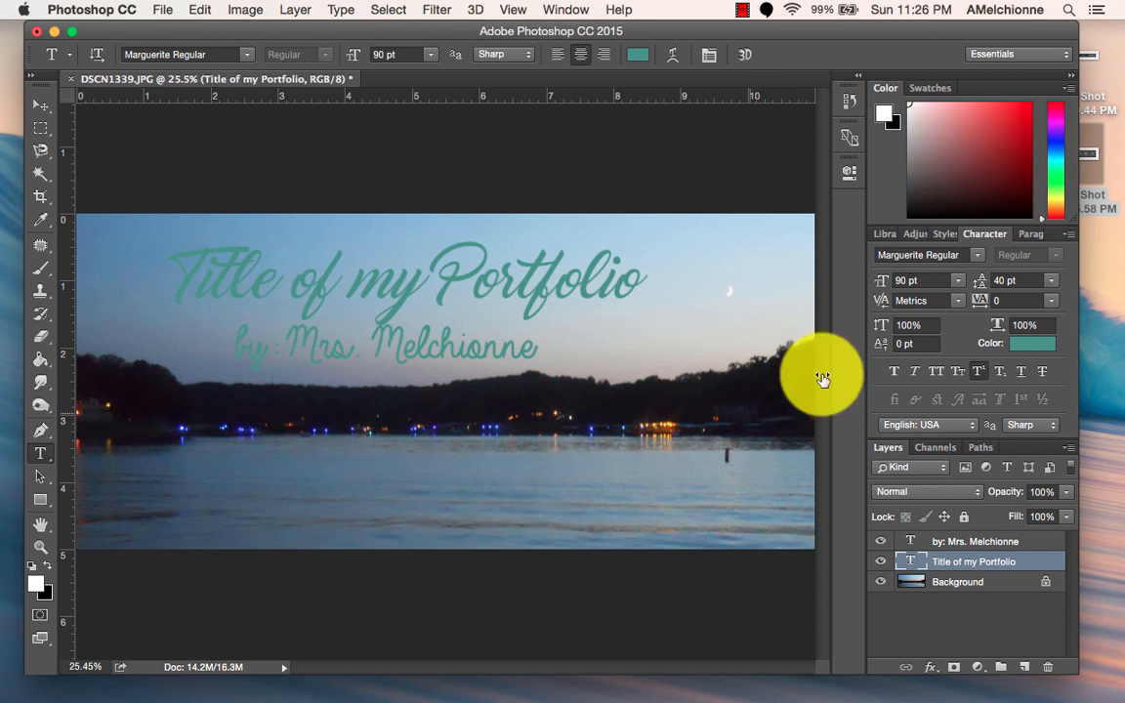
Color the title text white (ffffff) and move it down over the shoreline in the lower part of the photo.
click(1038, 352)
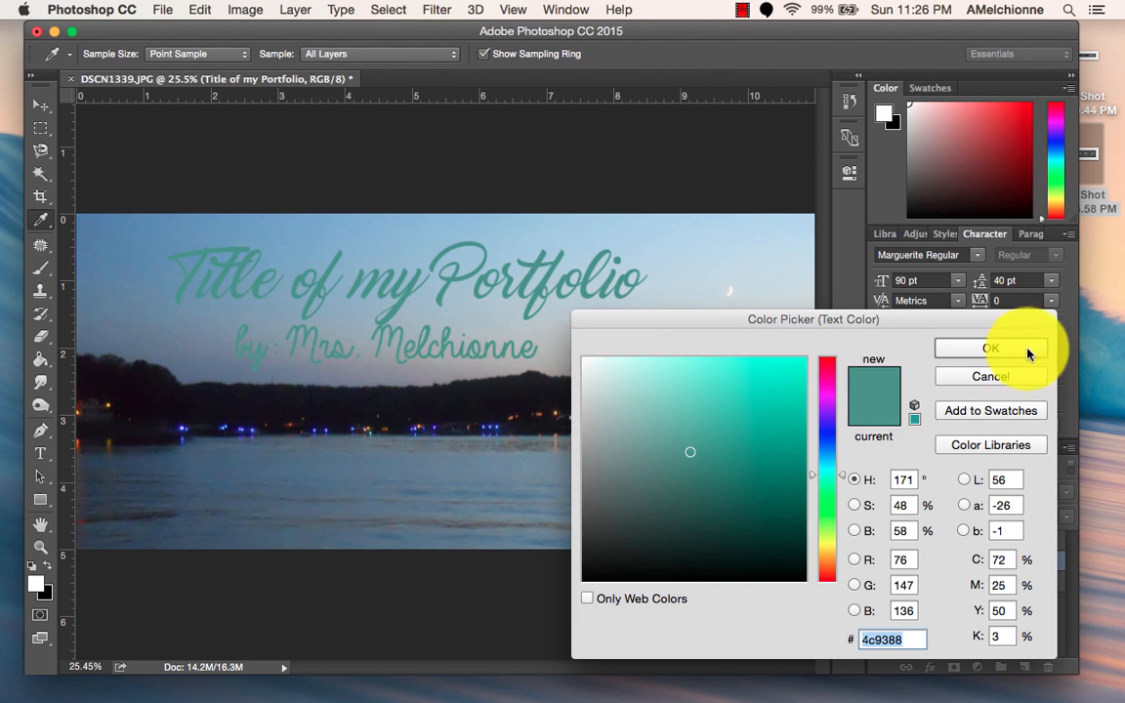
drag(726, 406, 563, 342)
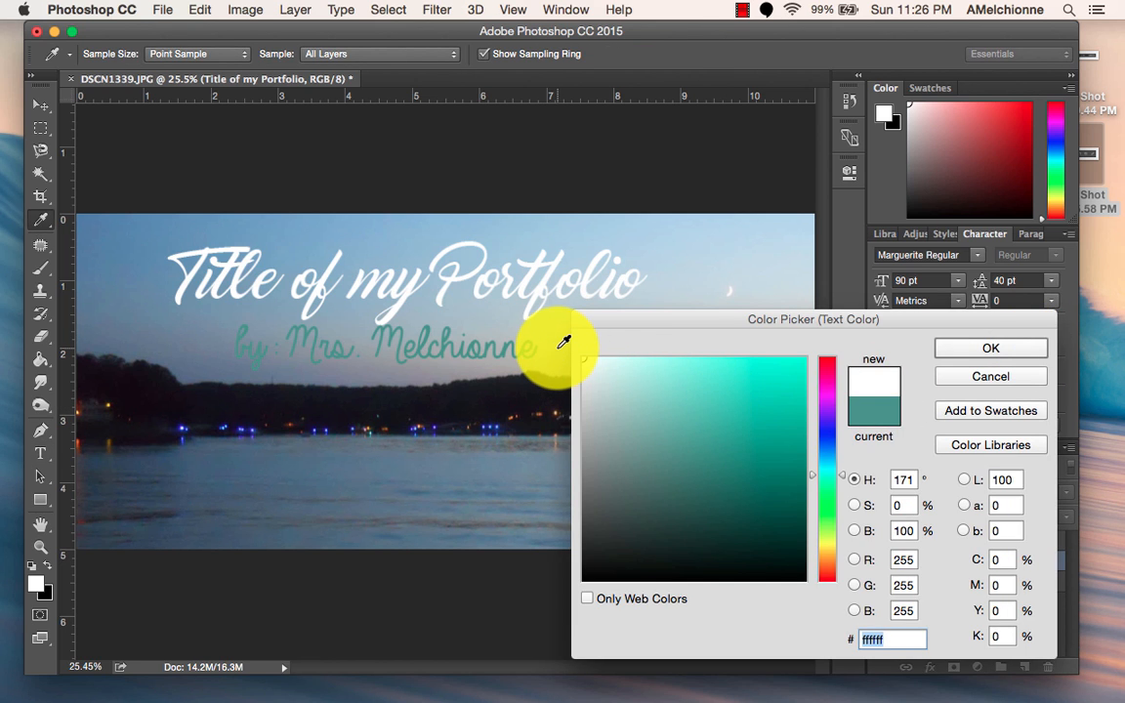
click(966, 348)
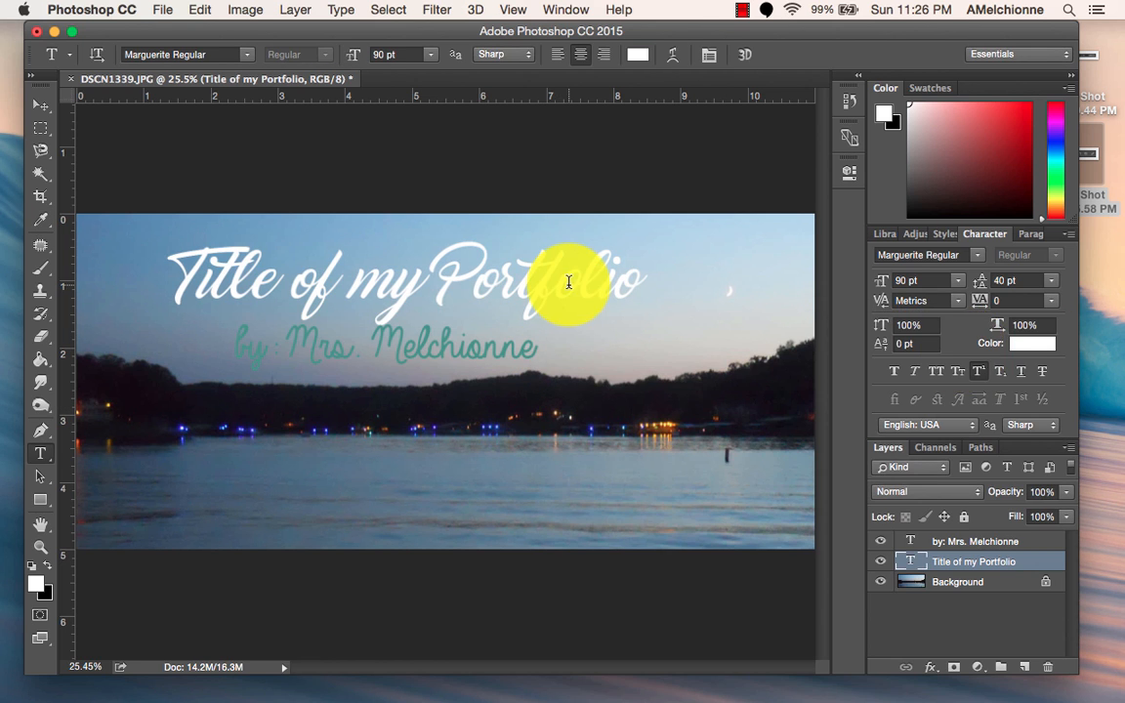
click(37, 112)
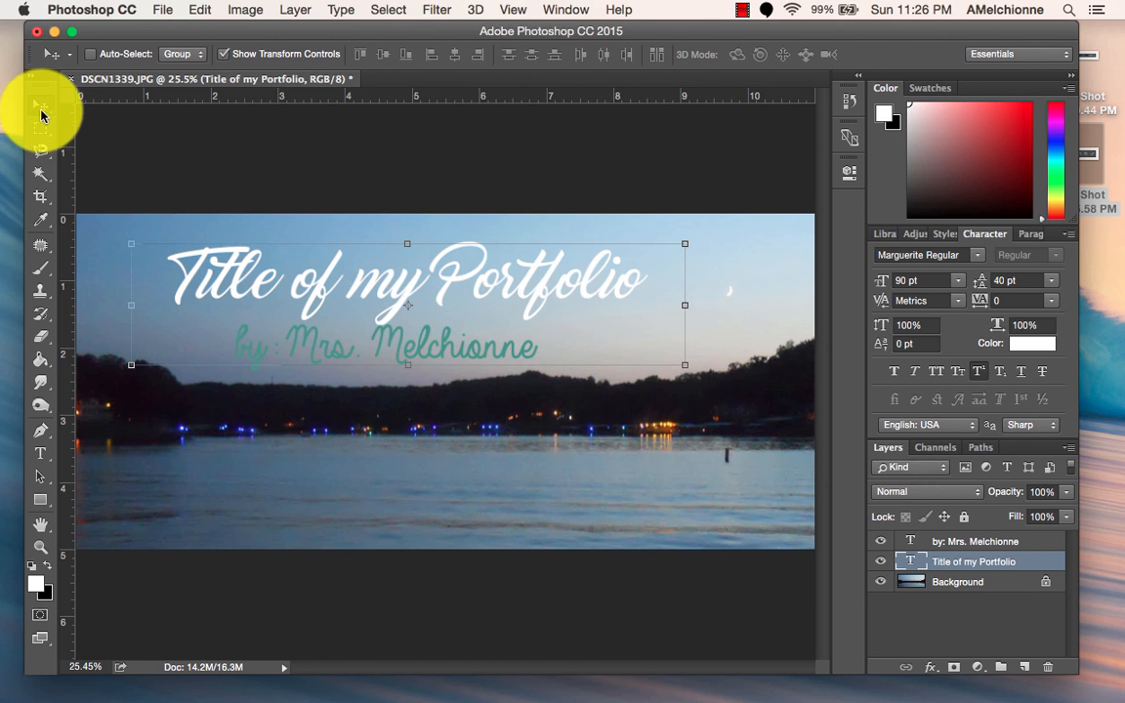
drag(274, 277, 216, 413)
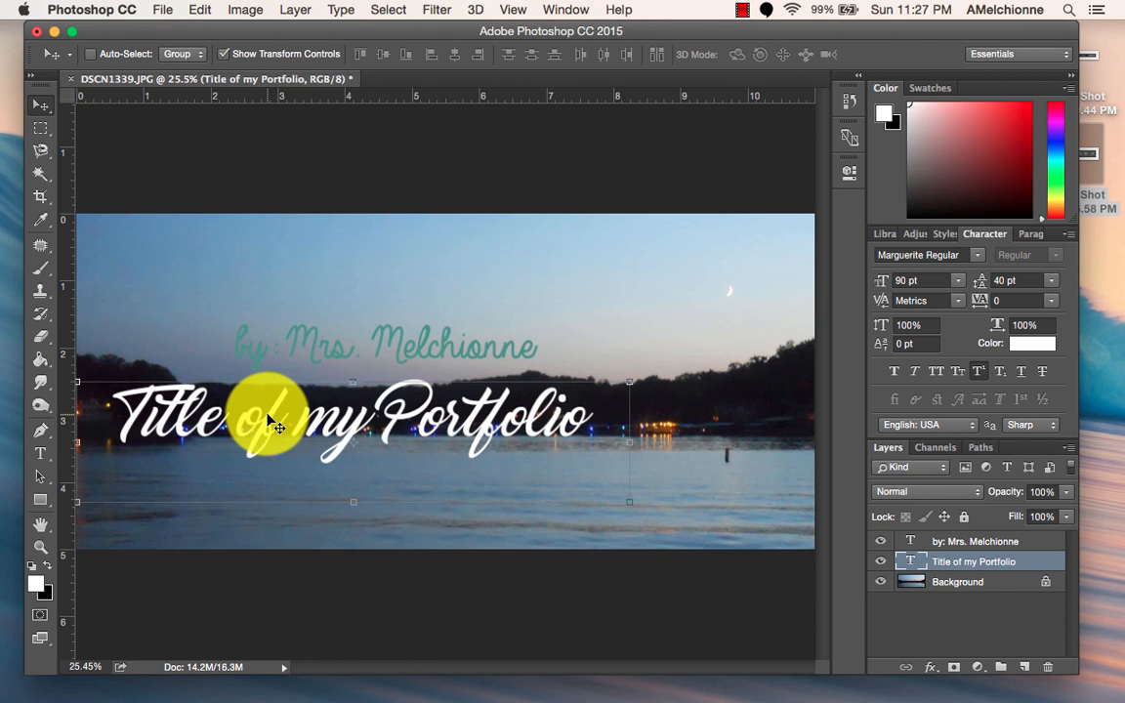
Change the color of the author line to white (ffffff).
click(1022, 541)
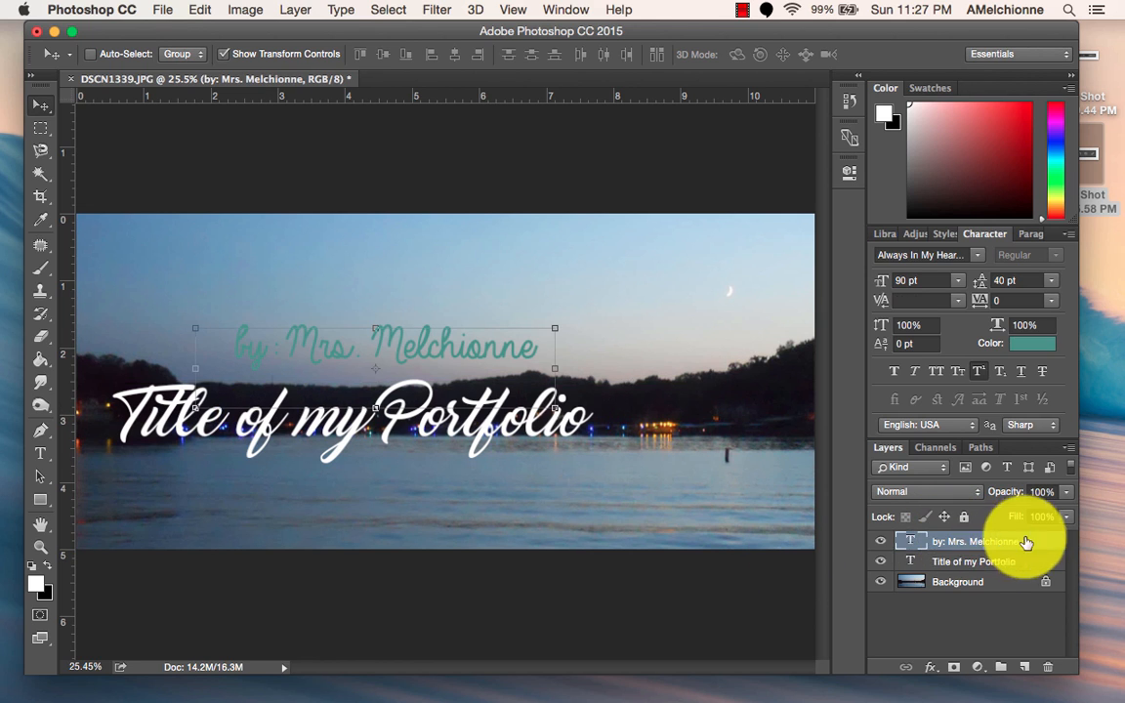
click(1035, 345)
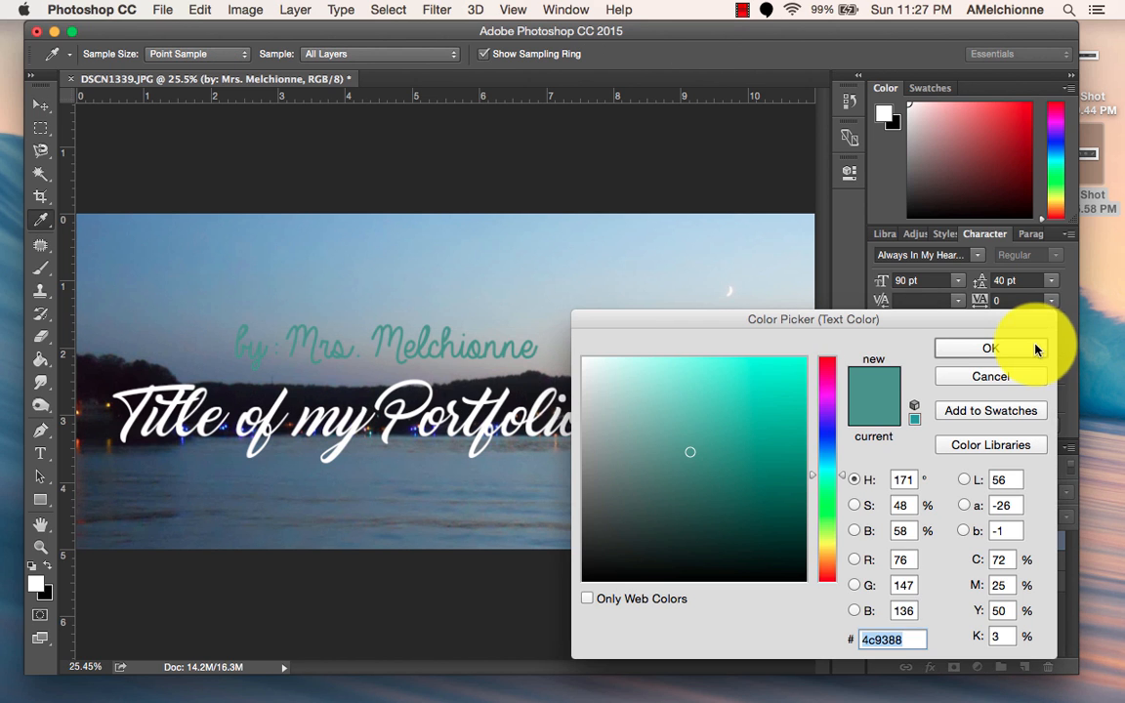
mouse_move(678, 384)
mouse_down()
mouse_move(633, 383)
mouse_move(537, 353)
mouse_up()
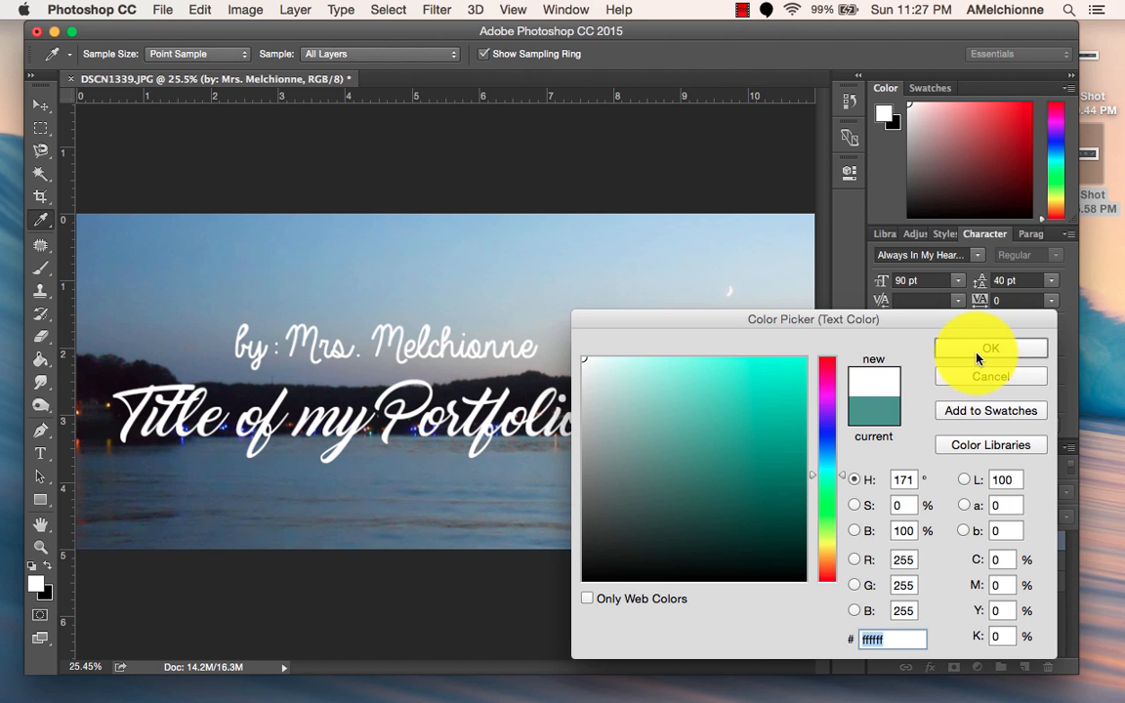
click(977, 352)
Set the author line in American Typewriter Light at 30 pt.
click(976, 254)
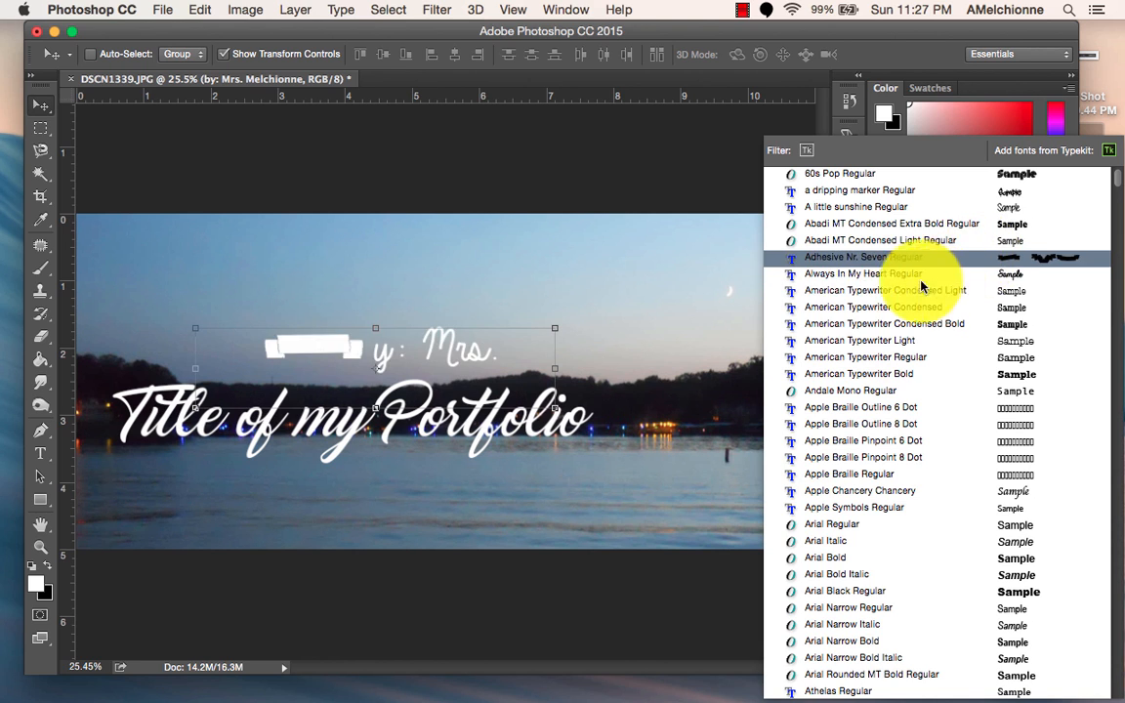
click(901, 341)
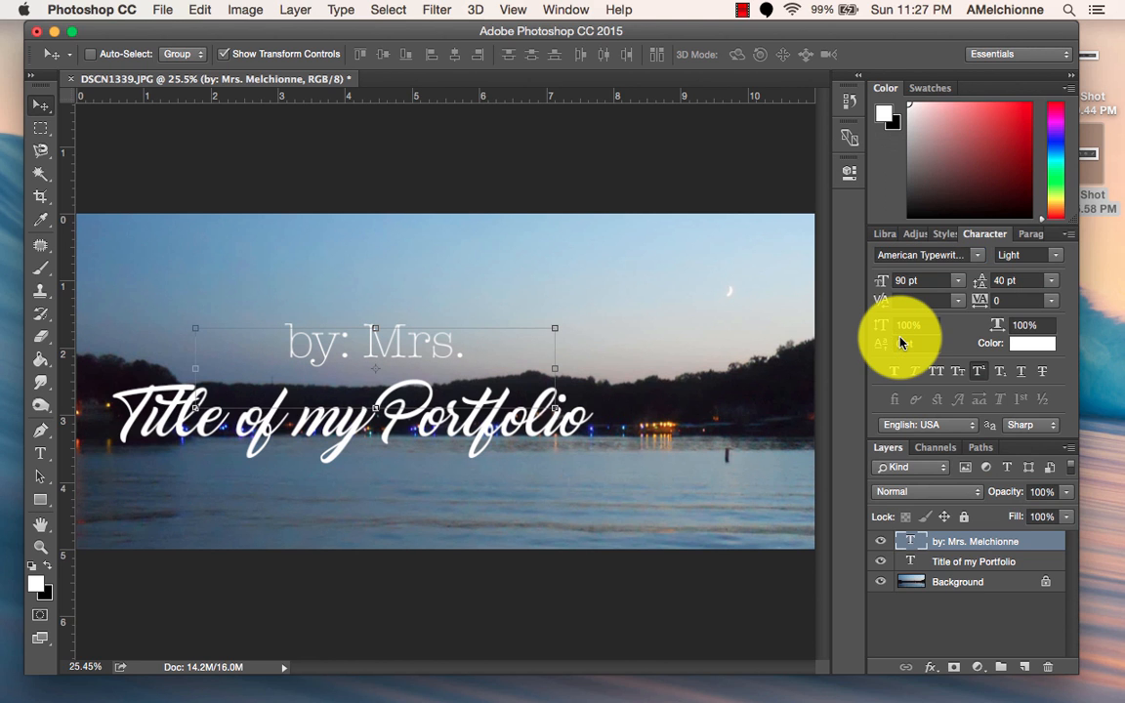
click(954, 282)
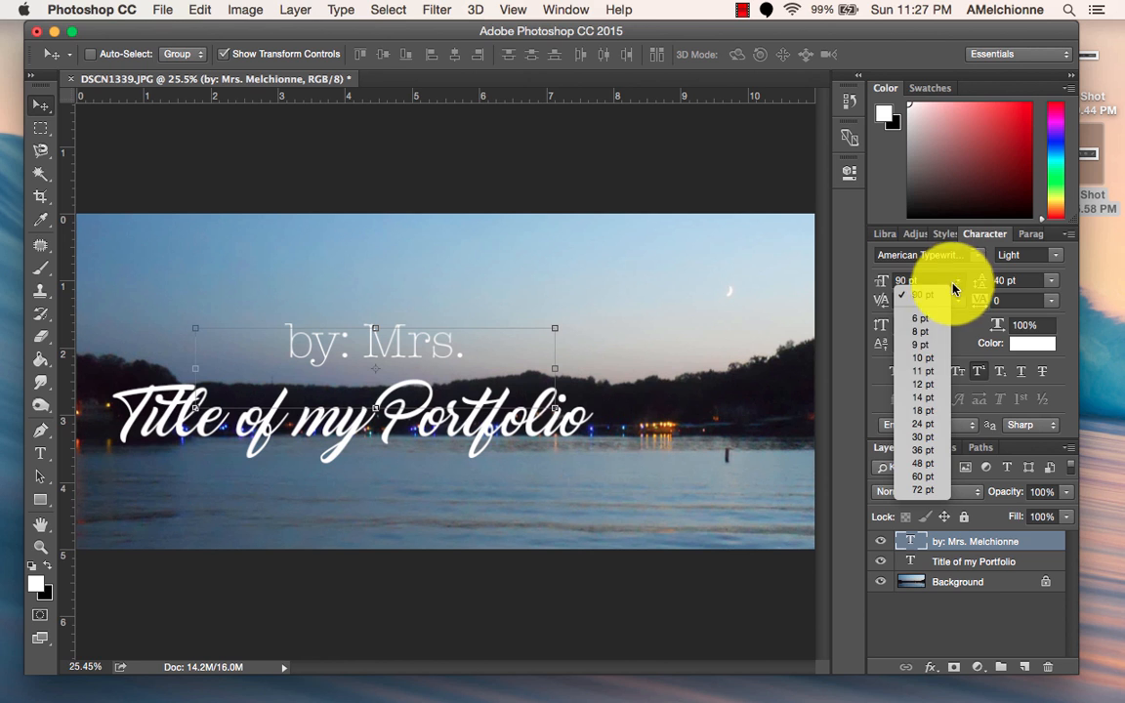
click(937, 437)
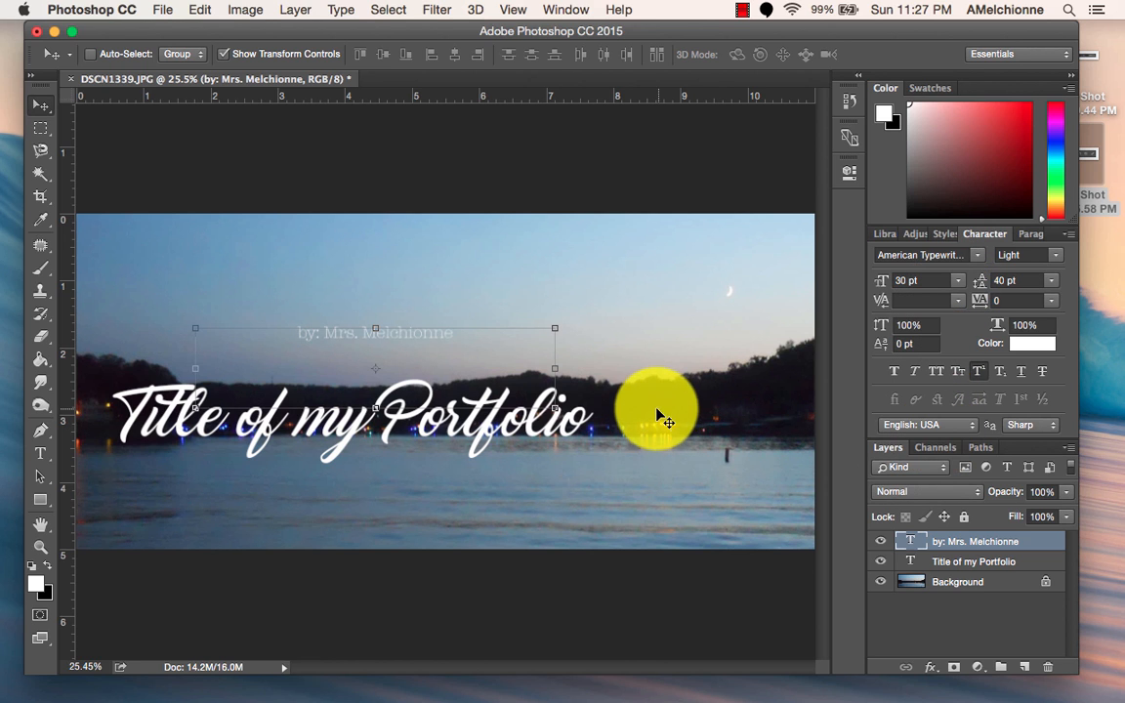
drag(557, 404, 629, 430)
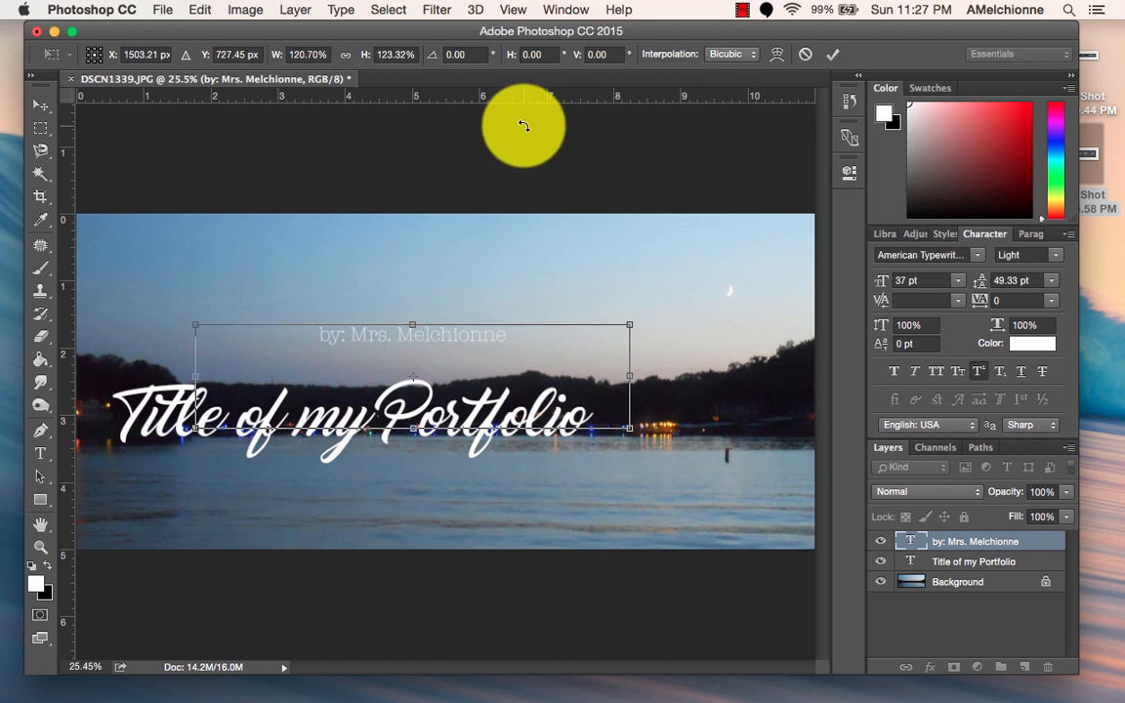
click(196, 9)
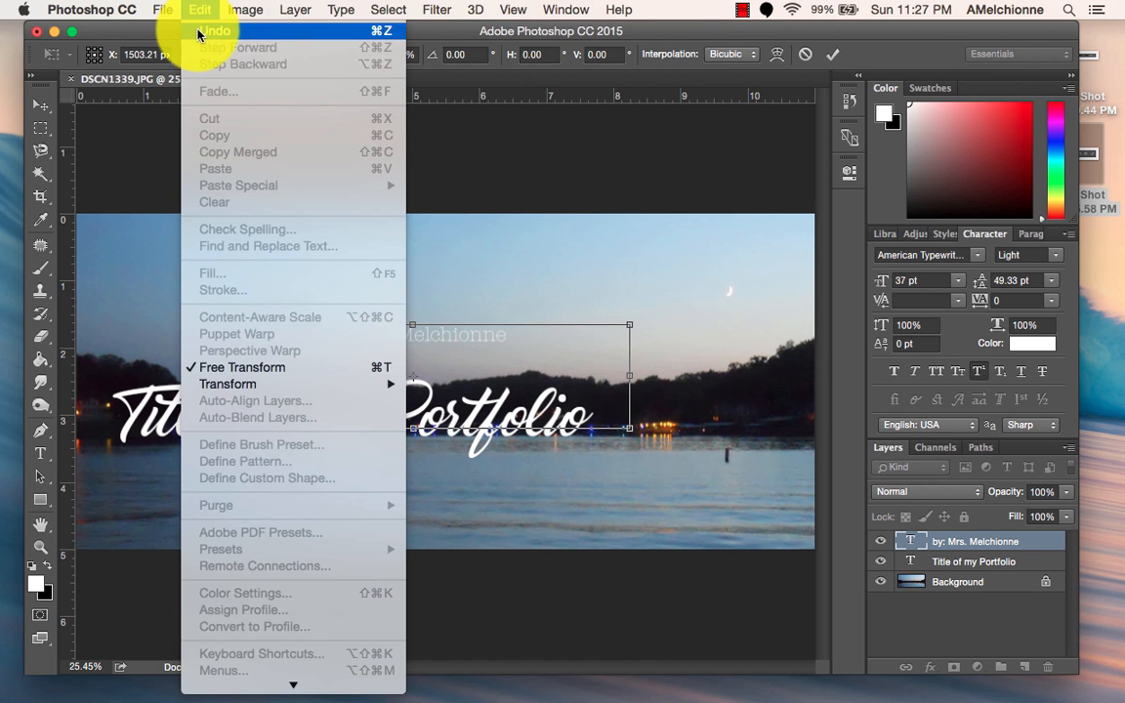
click(207, 30)
click(43, 457)
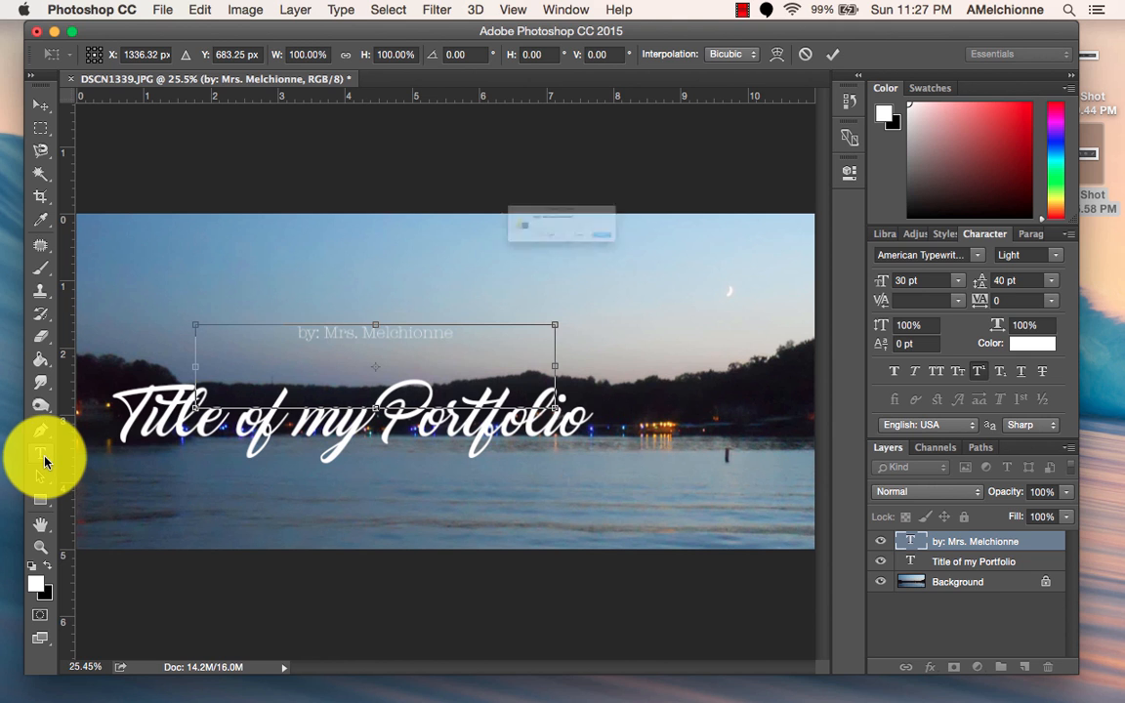
click(710, 264)
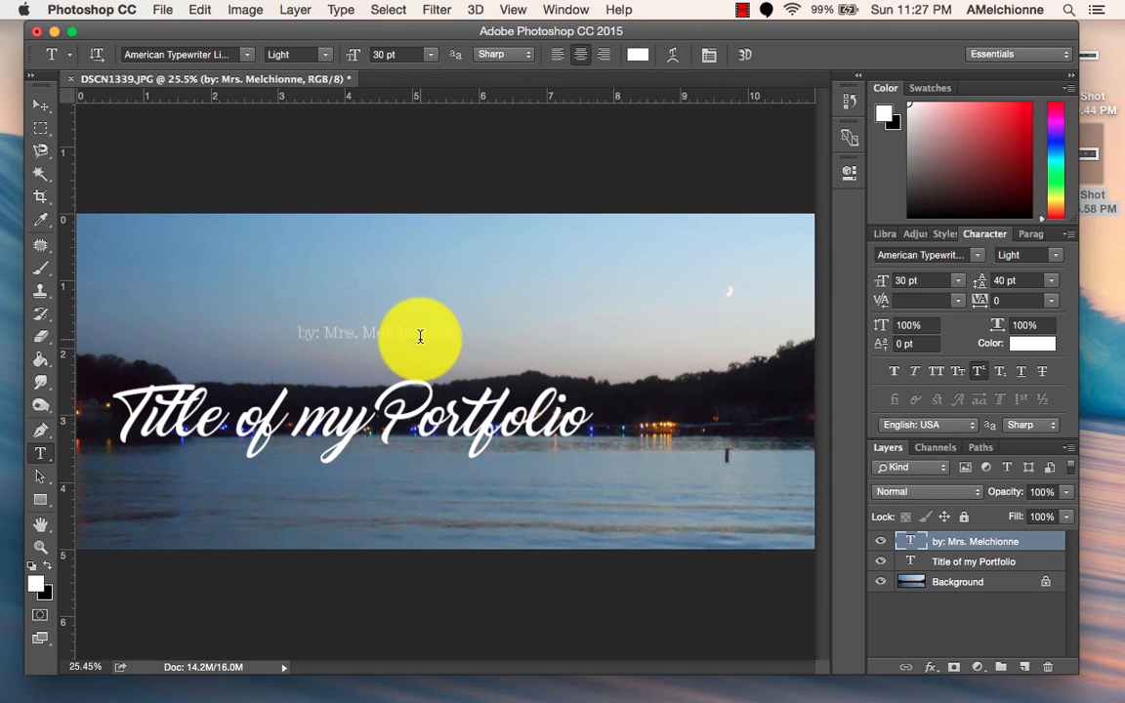
Shrink the author line's text box around its text and move it just below the start of the title.
click(421, 337)
drag(564, 410, 445, 367)
click(41, 105)
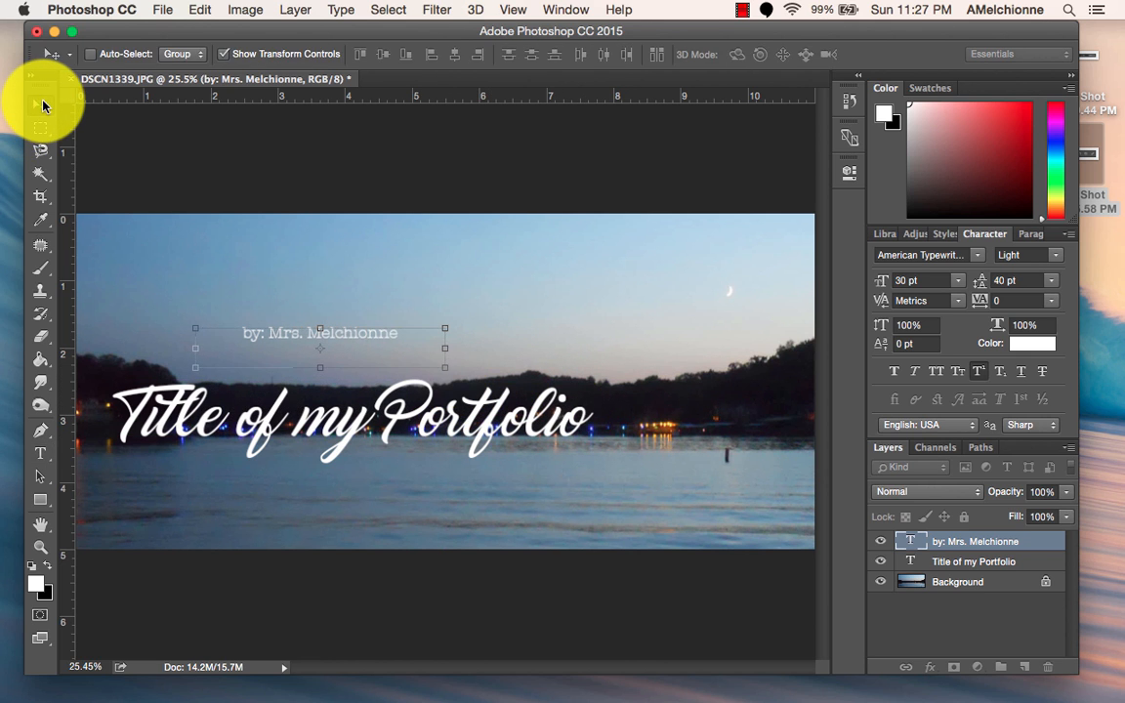
drag(296, 344, 158, 471)
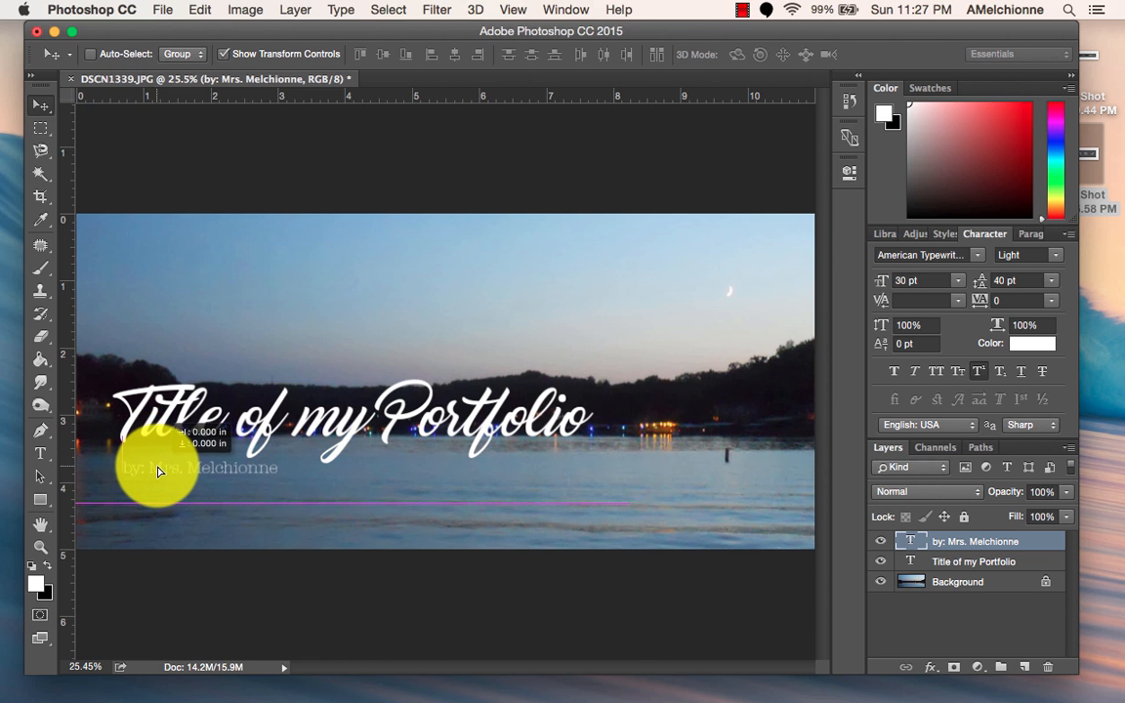
Left-align the paragraph text of both the title and the author line.
click(949, 561)
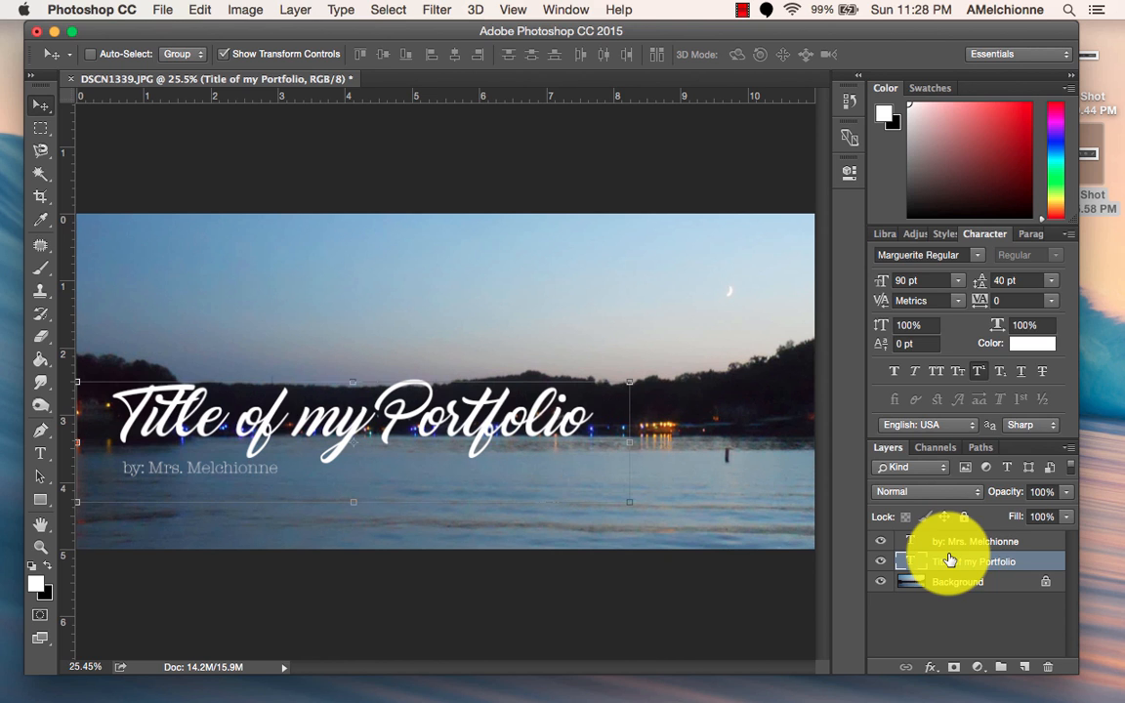
click(1028, 233)
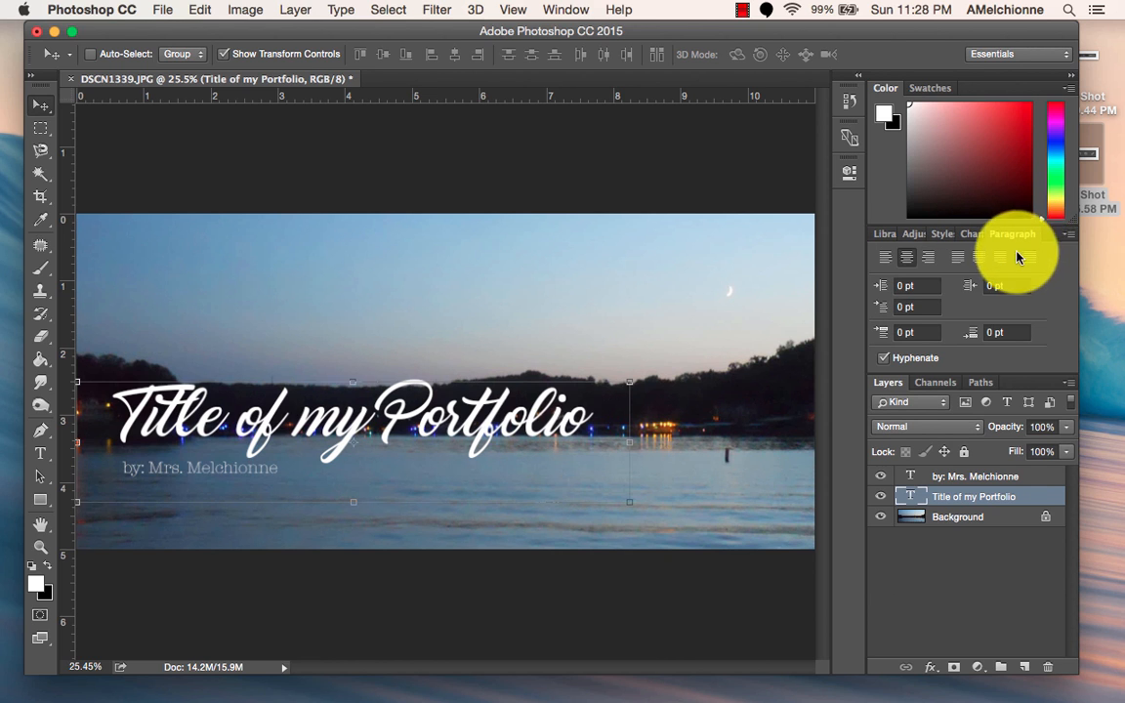
click(886, 260)
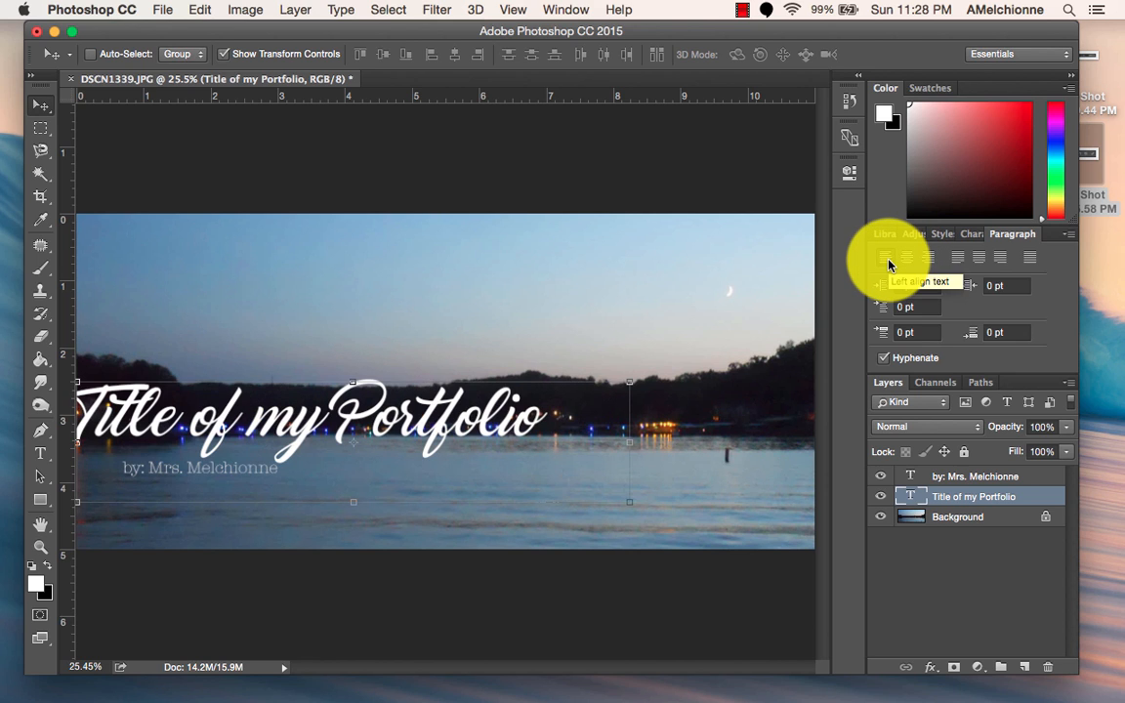
click(951, 475)
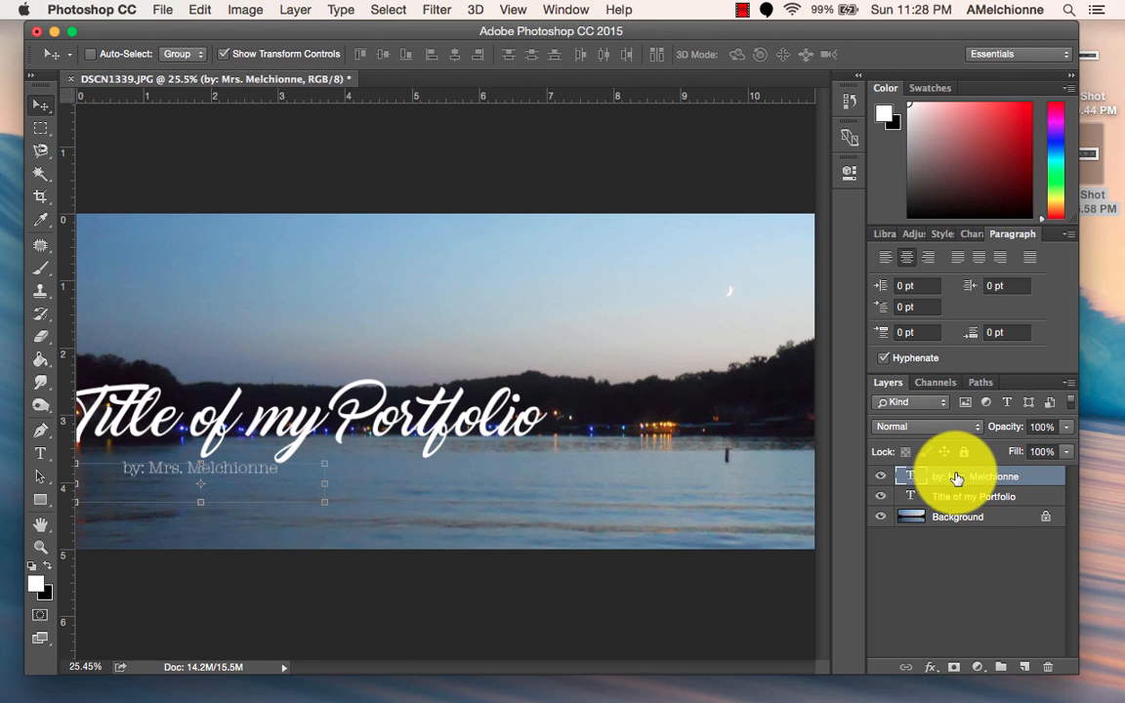
click(886, 258)
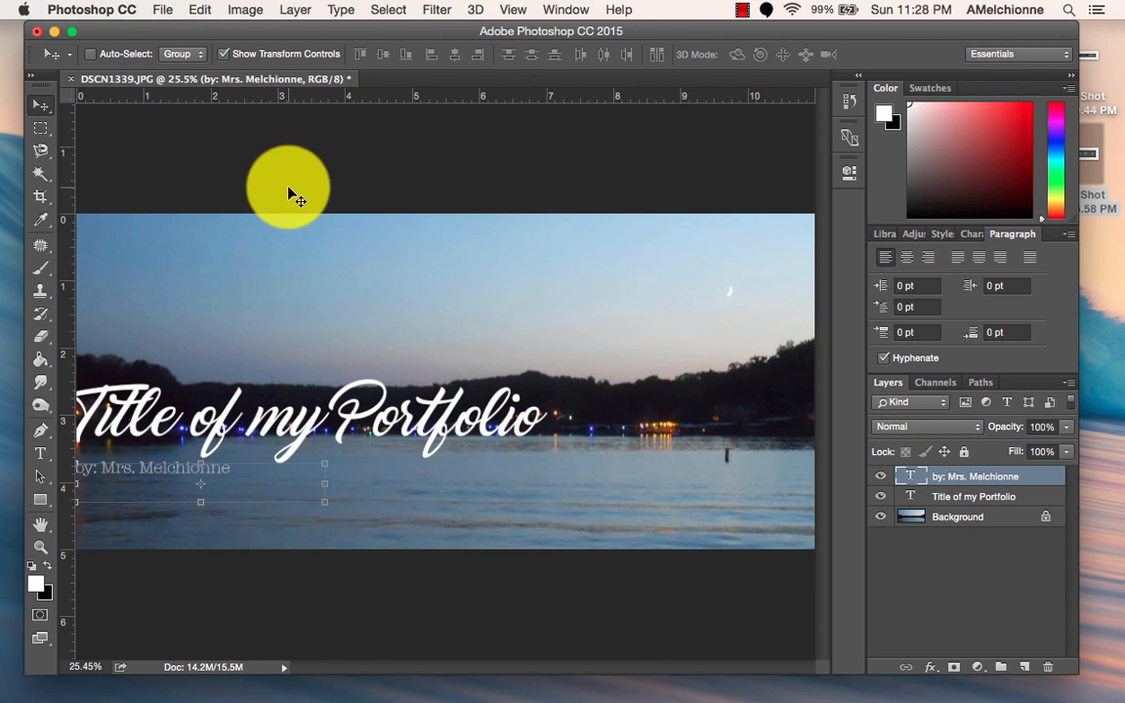
Move the title in from the photo's left edge and line up the author line's start beneath it.
click(922, 496)
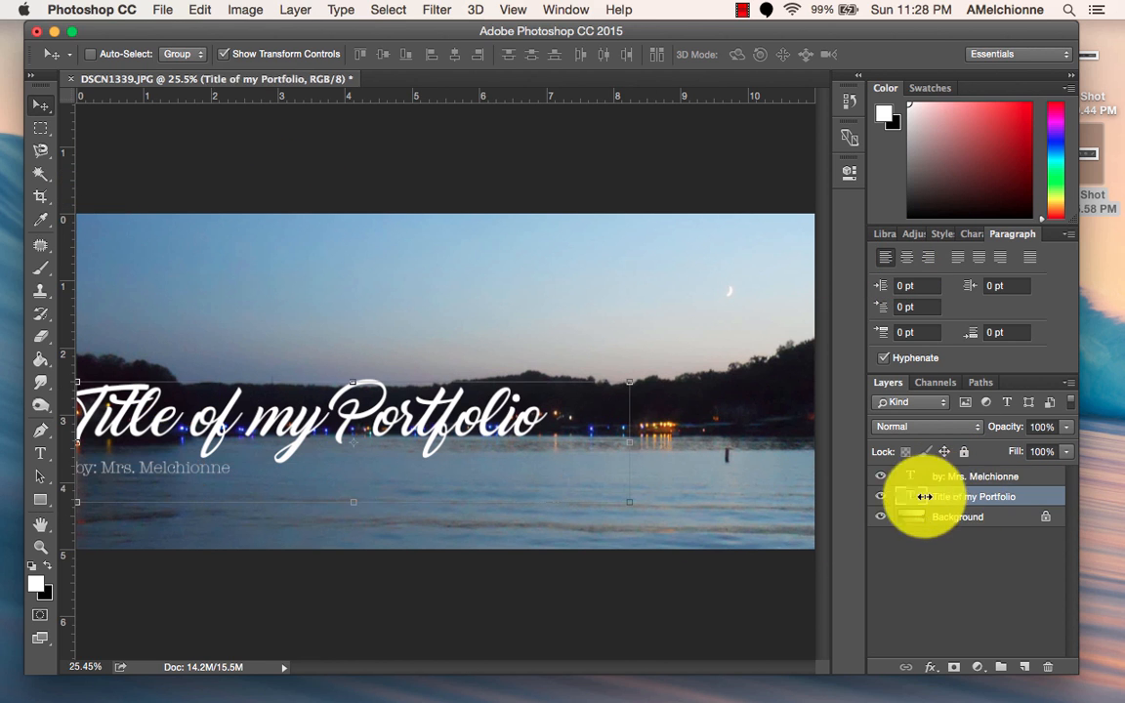
drag(247, 410, 298, 402)
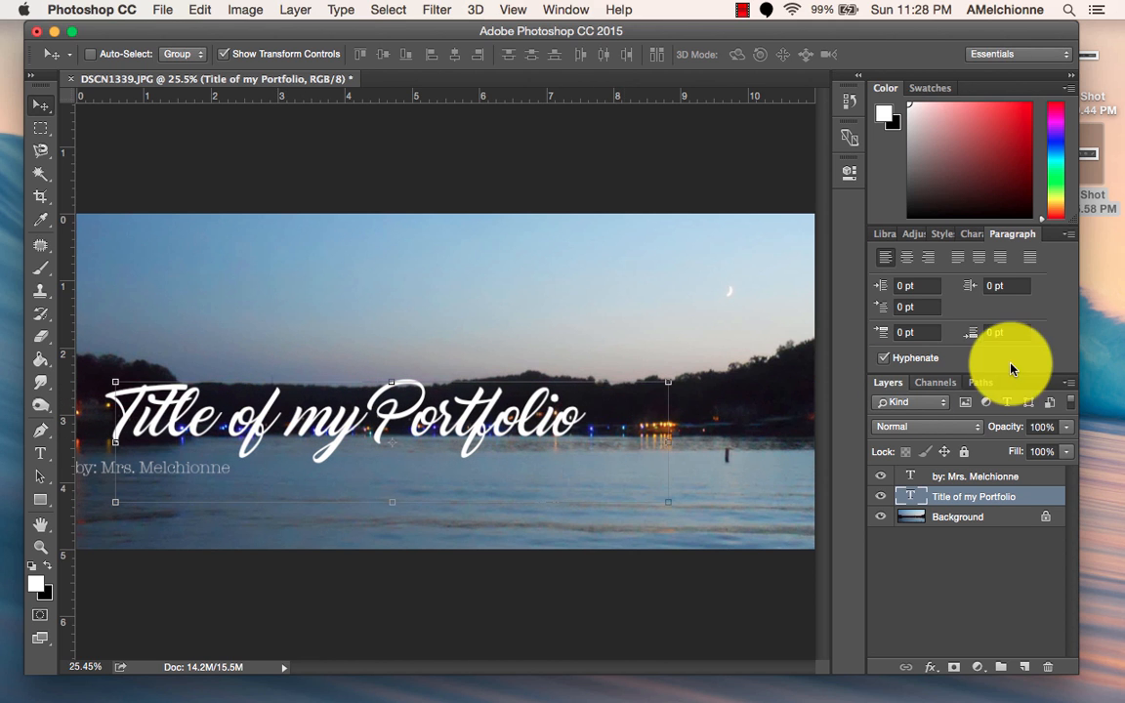
click(954, 477)
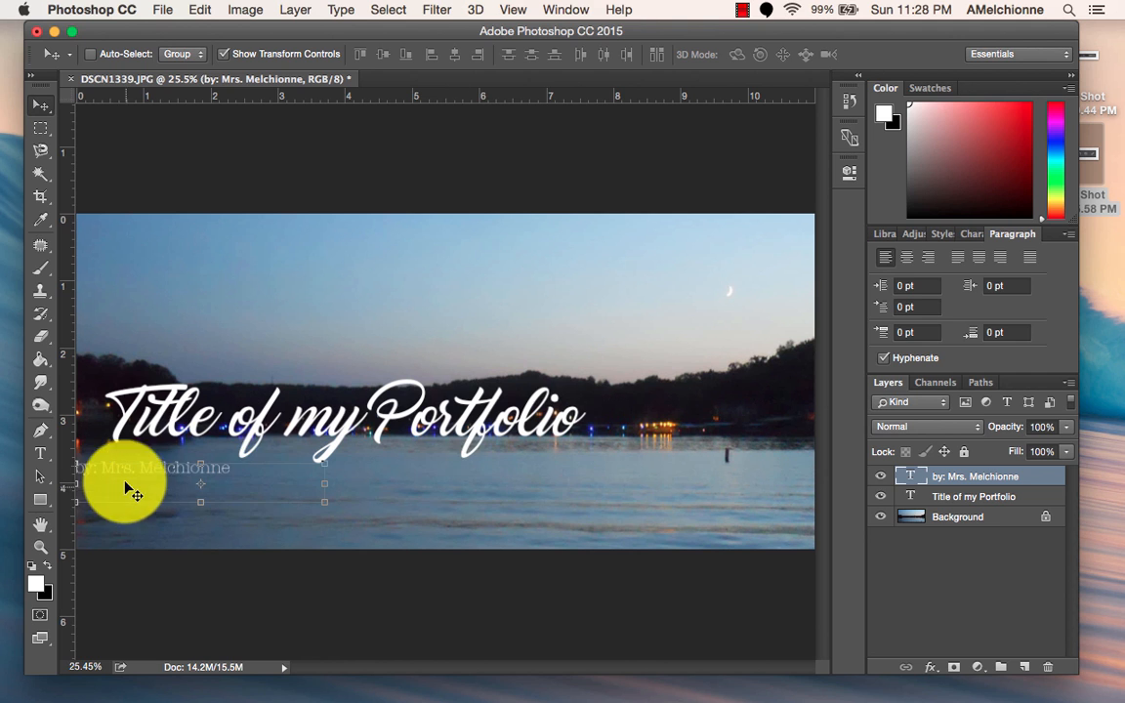
mouse_move(140, 476)
mouse_down()
mouse_move(163, 475)
mouse_move(158, 402)
mouse_move(158, 470)
mouse_up()
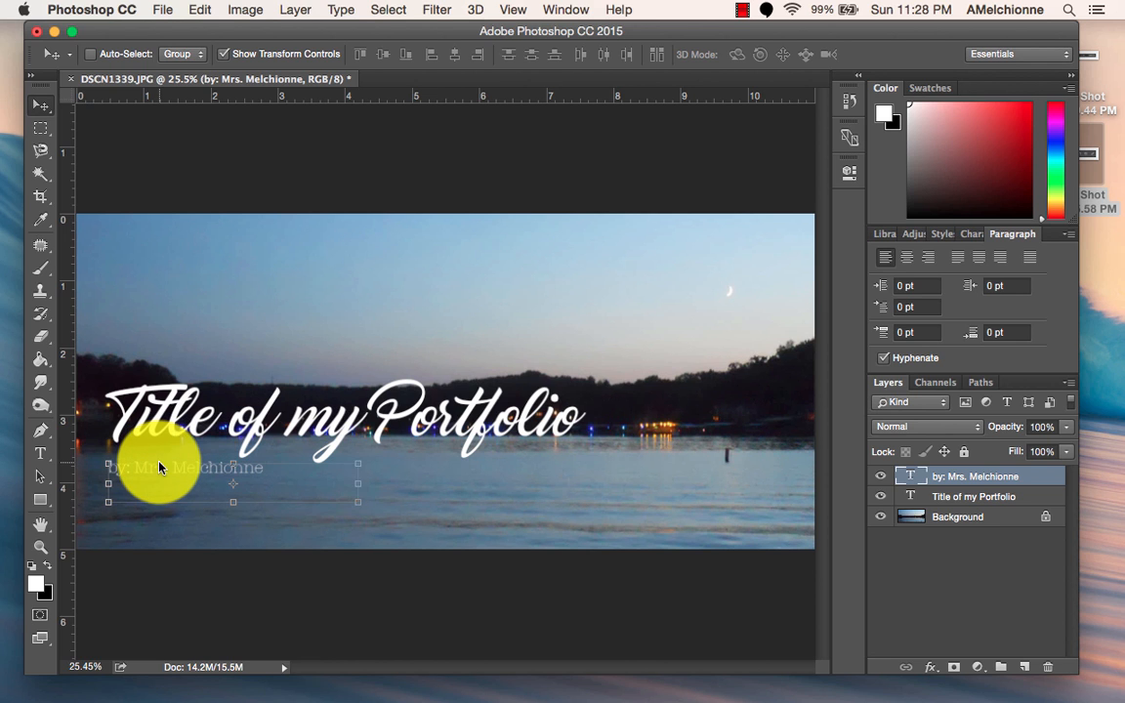
Try the Condensed and Condensed Bold styles of American Typewriter on the author line and set it to Bold.
click(41, 133)
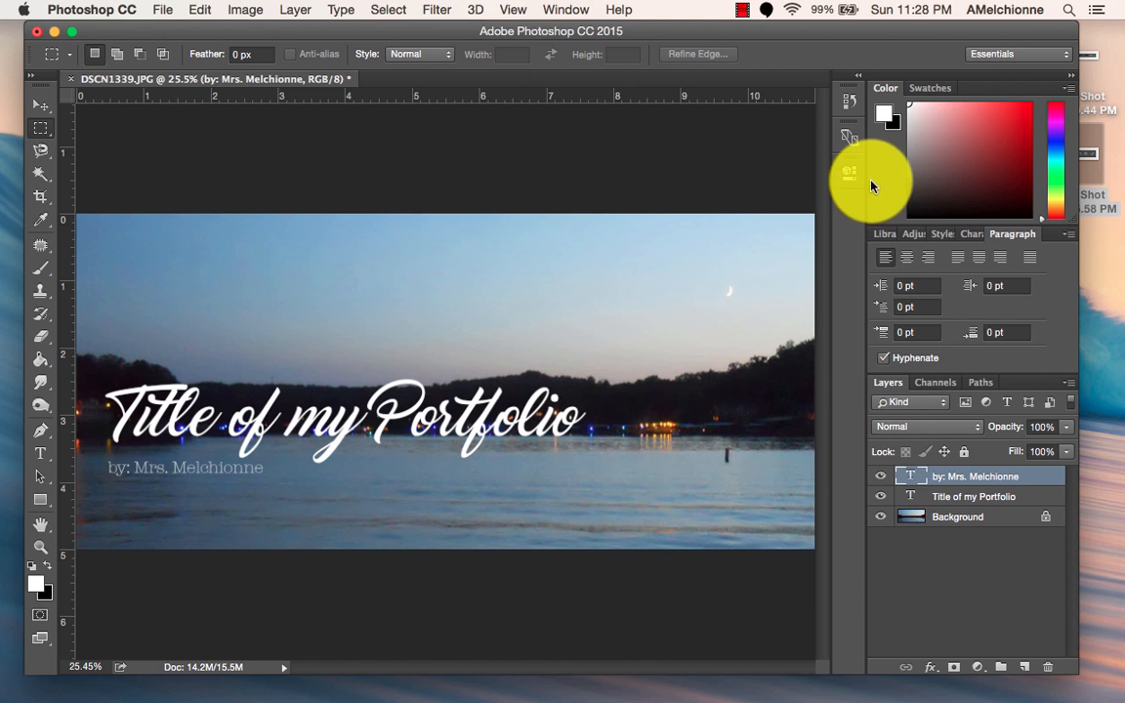
click(972, 234)
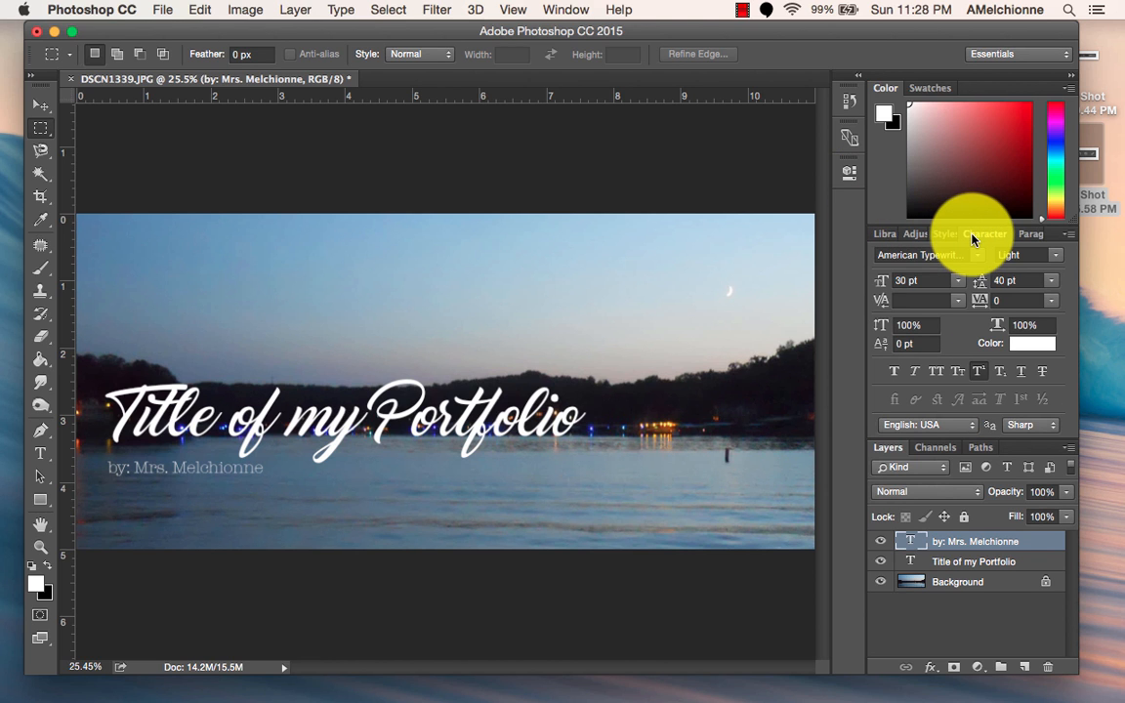
click(1055, 255)
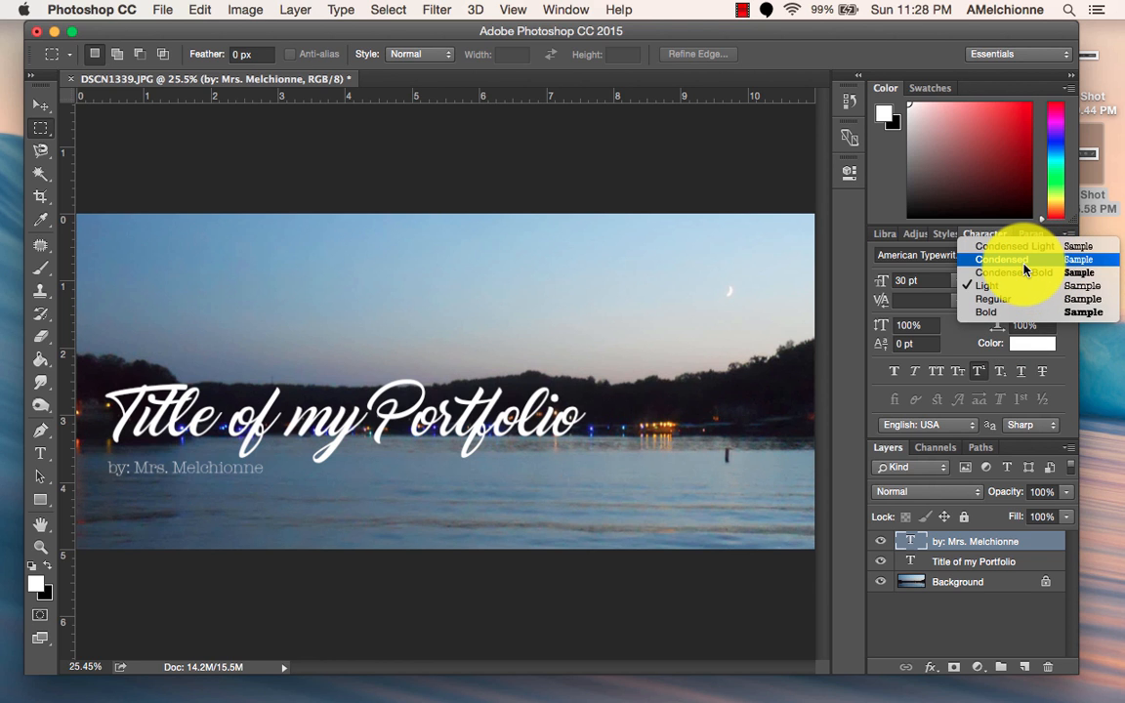
click(1023, 262)
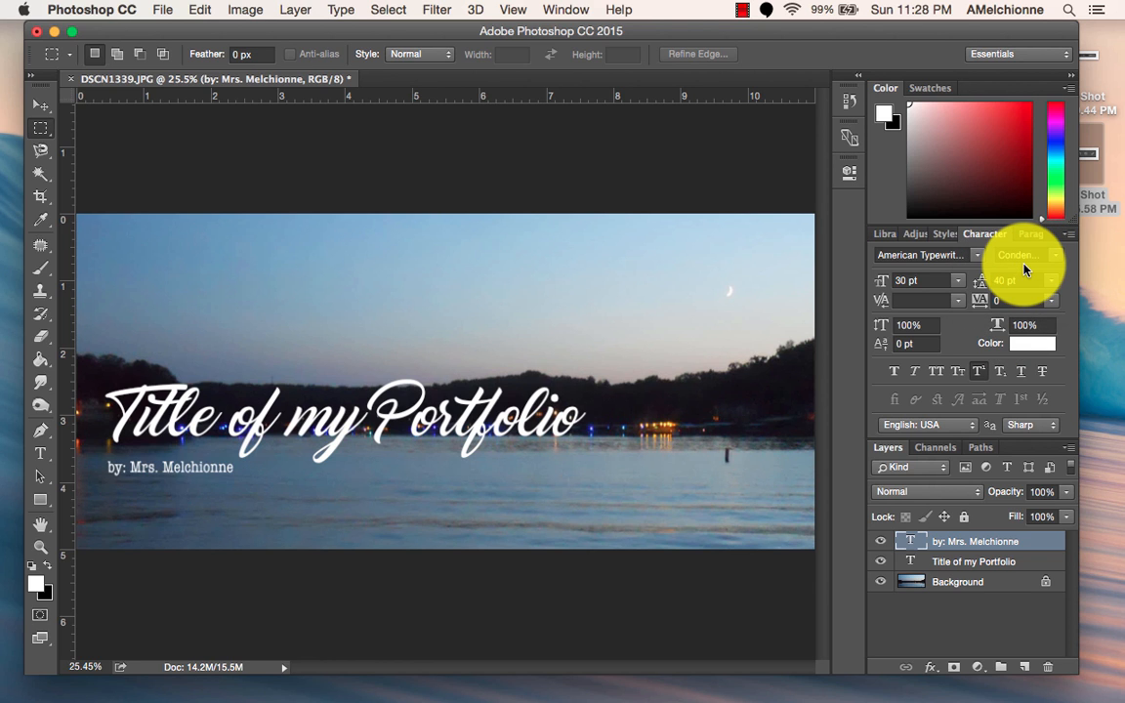
click(1054, 258)
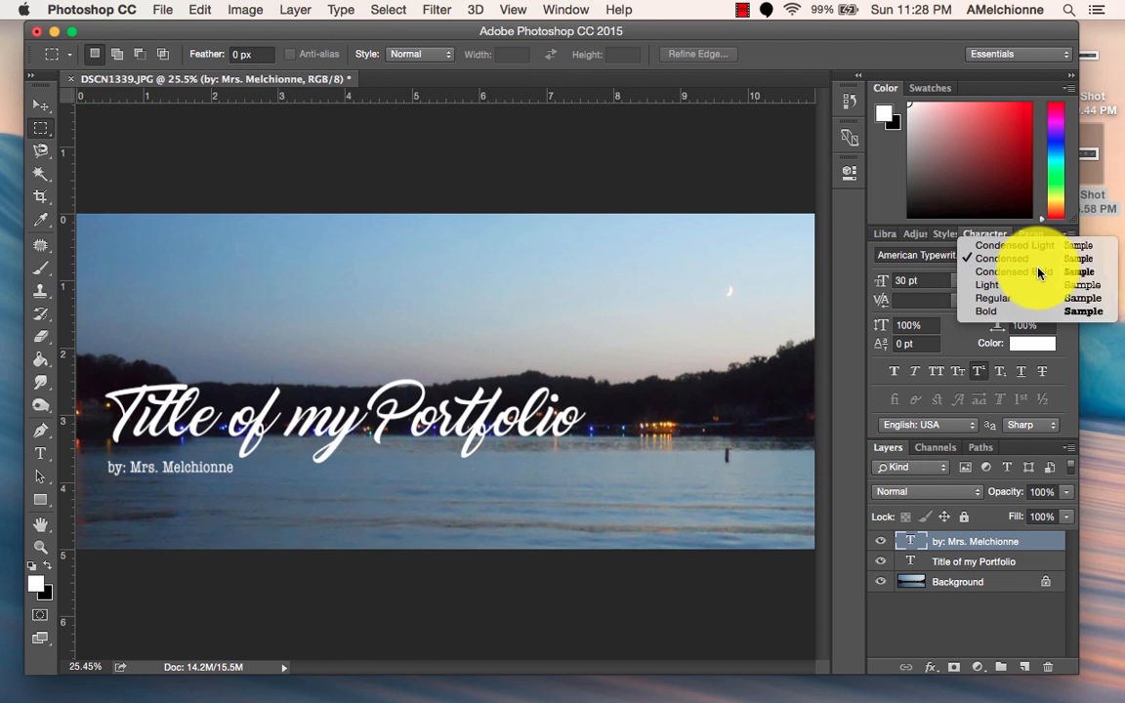
click(1039, 272)
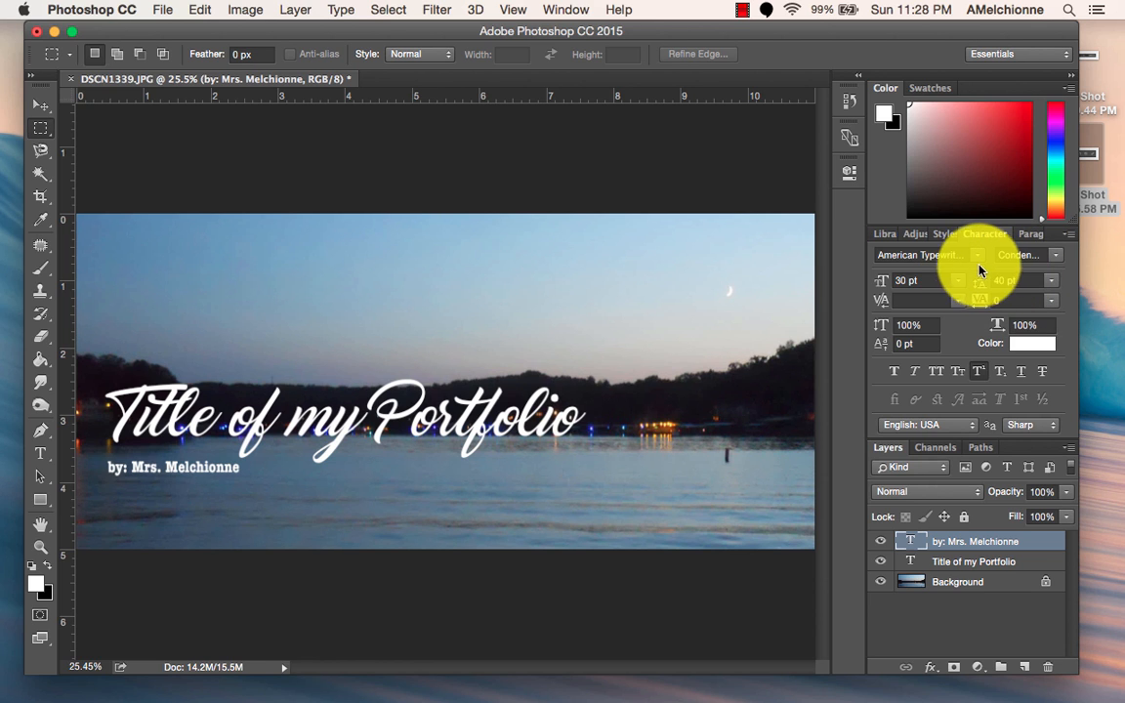
click(1054, 256)
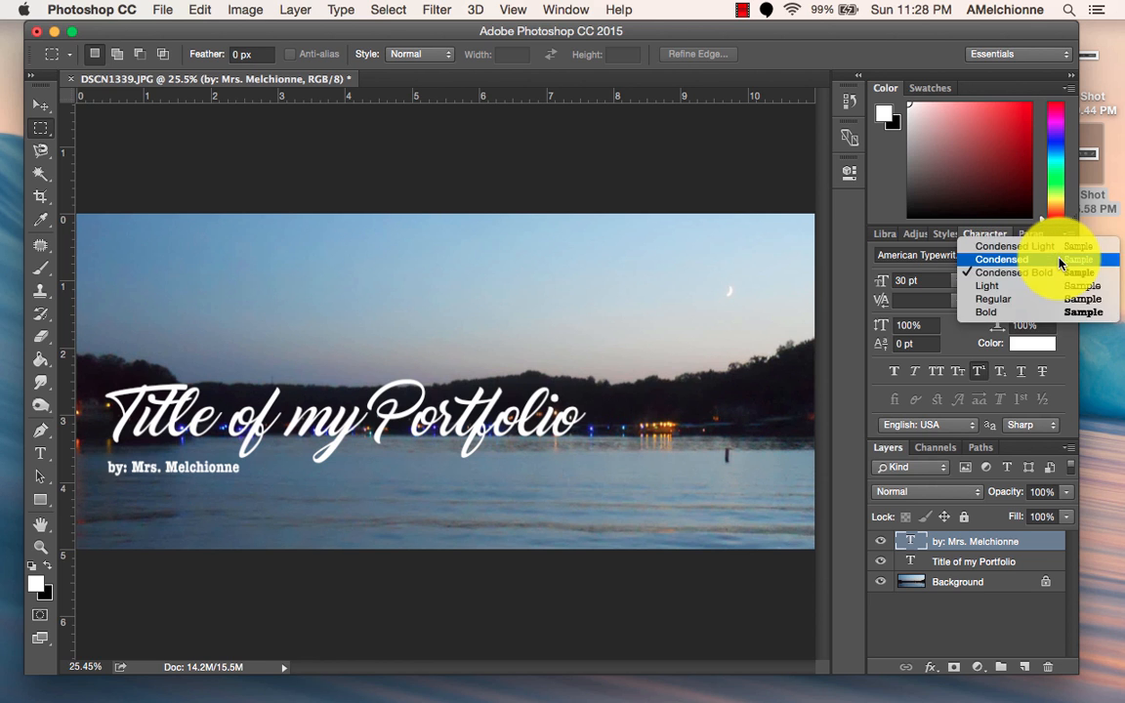
click(1041, 312)
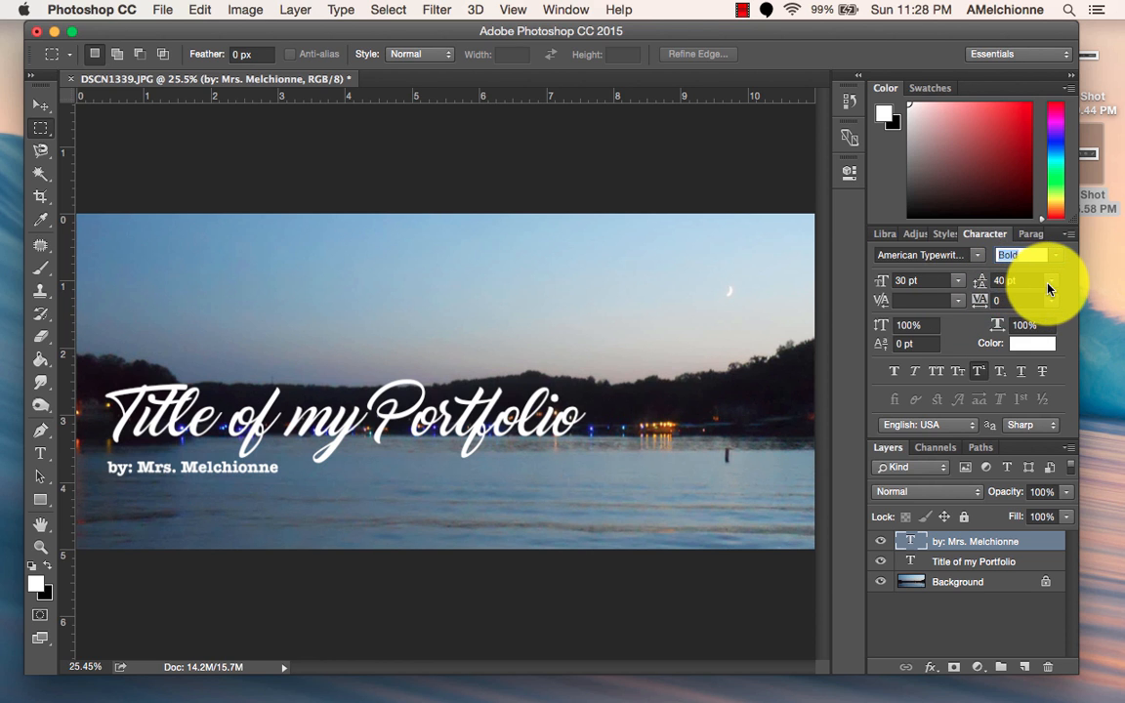
click(1051, 281)
click(1063, 286)
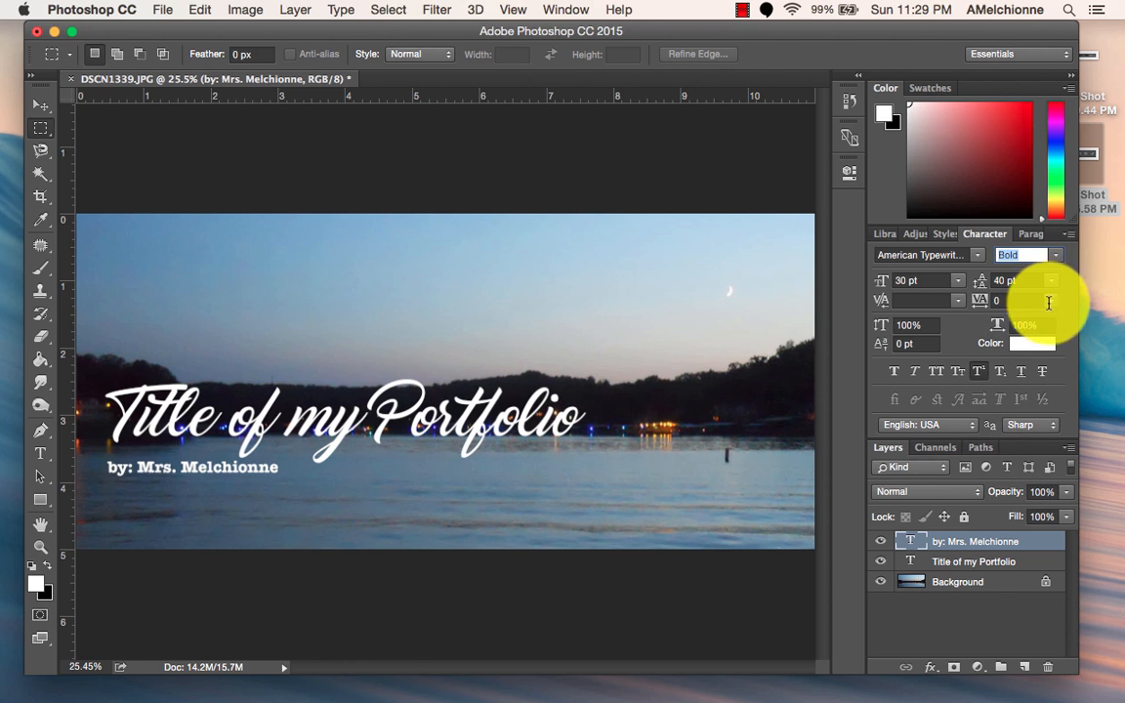
click(1050, 303)
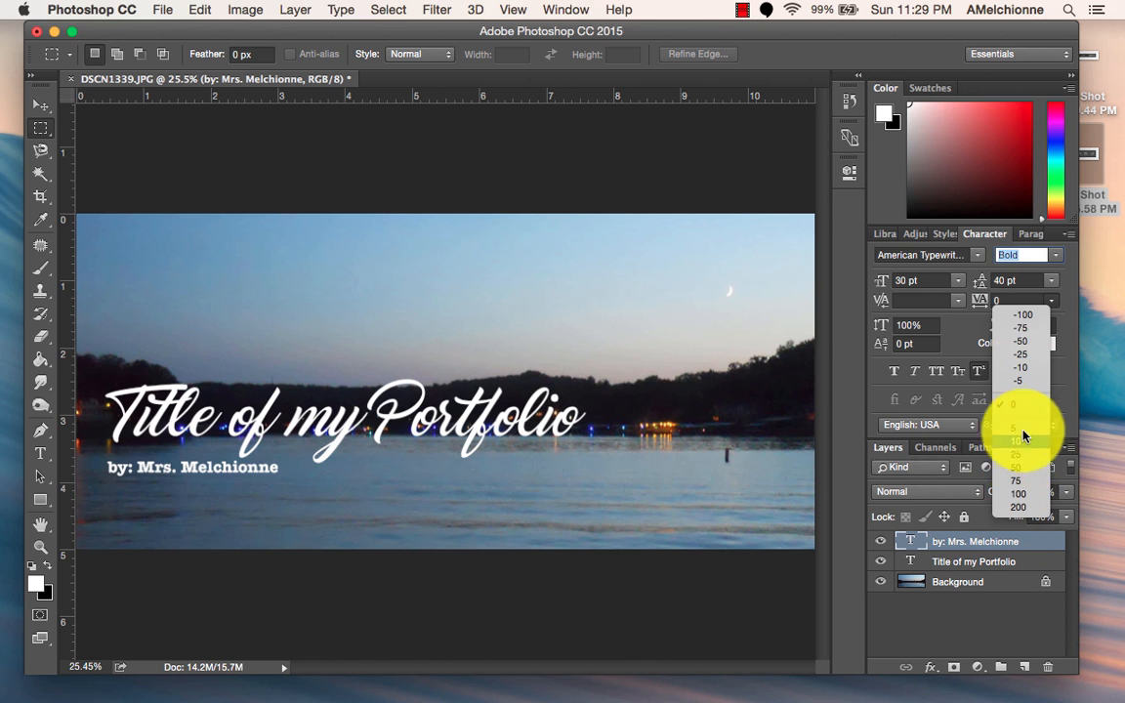
click(1078, 294)
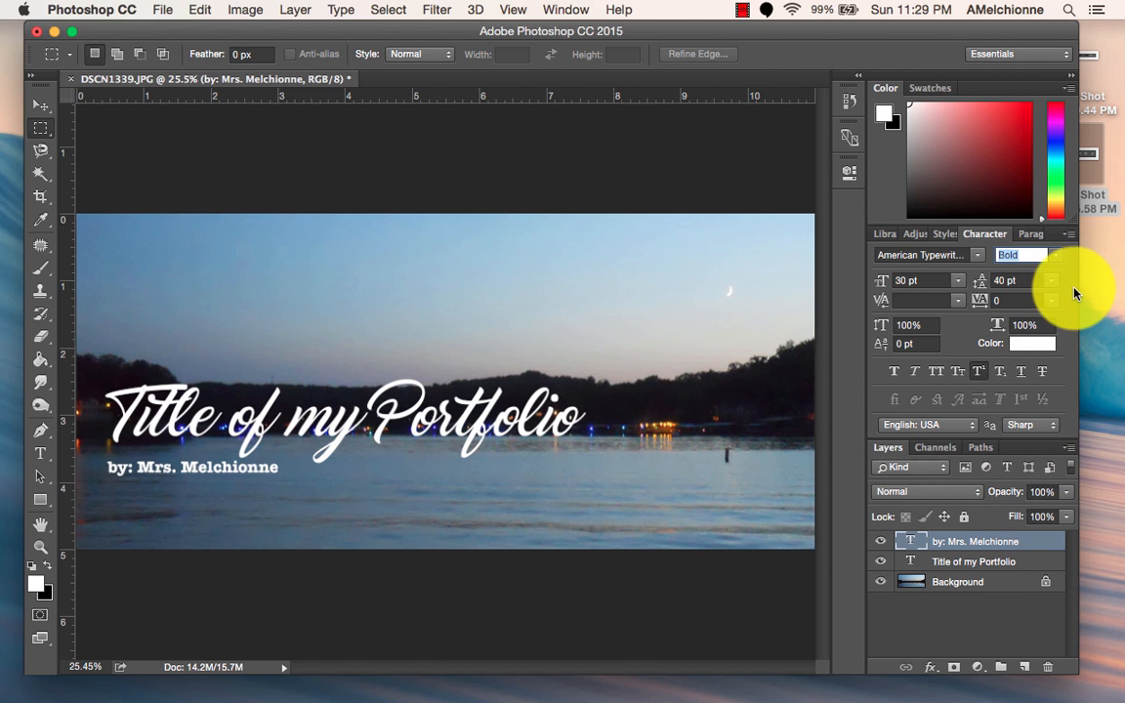
Try letter tracking values of 75, 200, -10 and -25 on the title text.
click(956, 564)
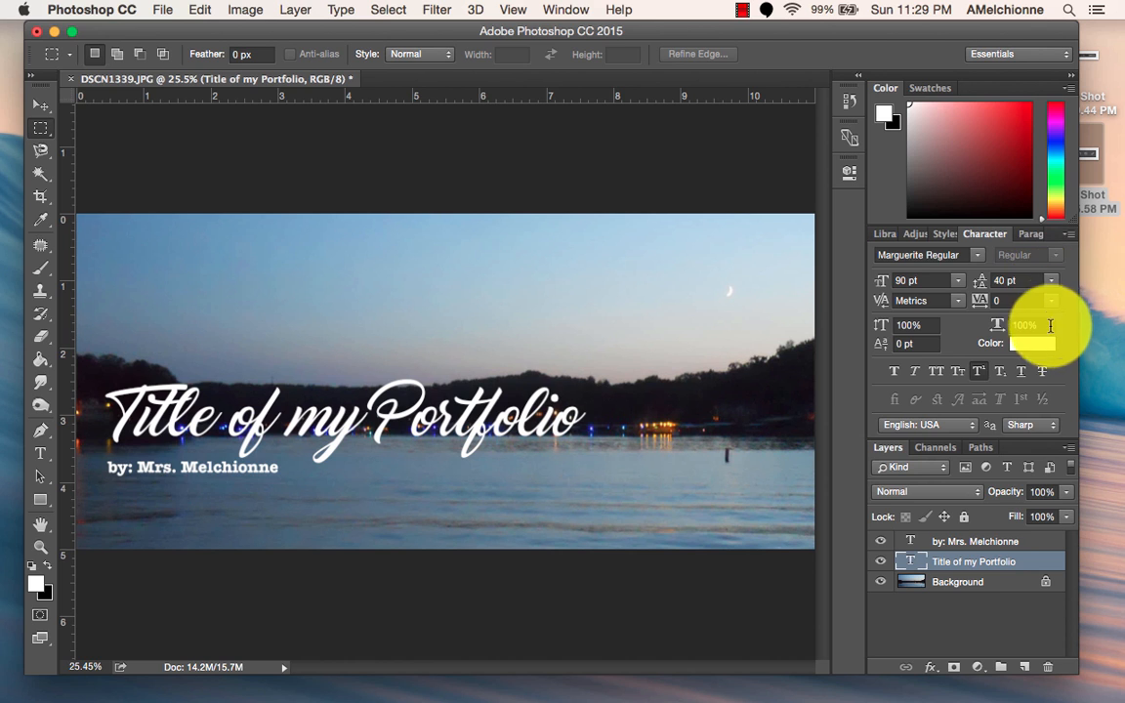
click(1051, 302)
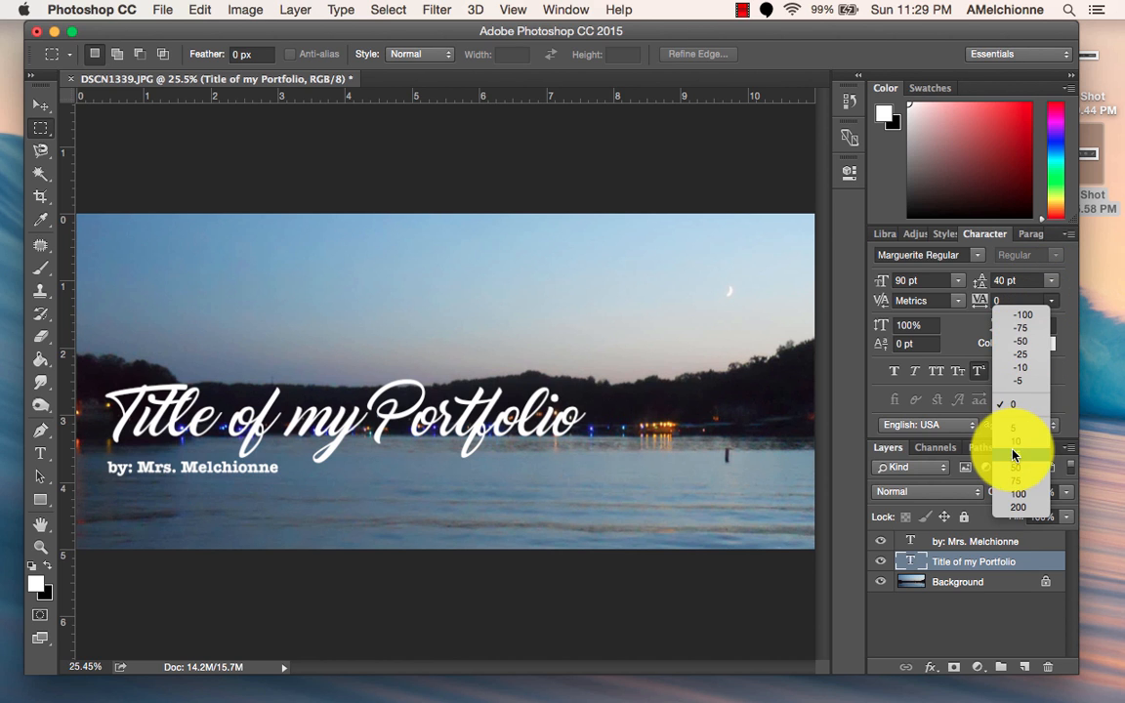
click(1023, 491)
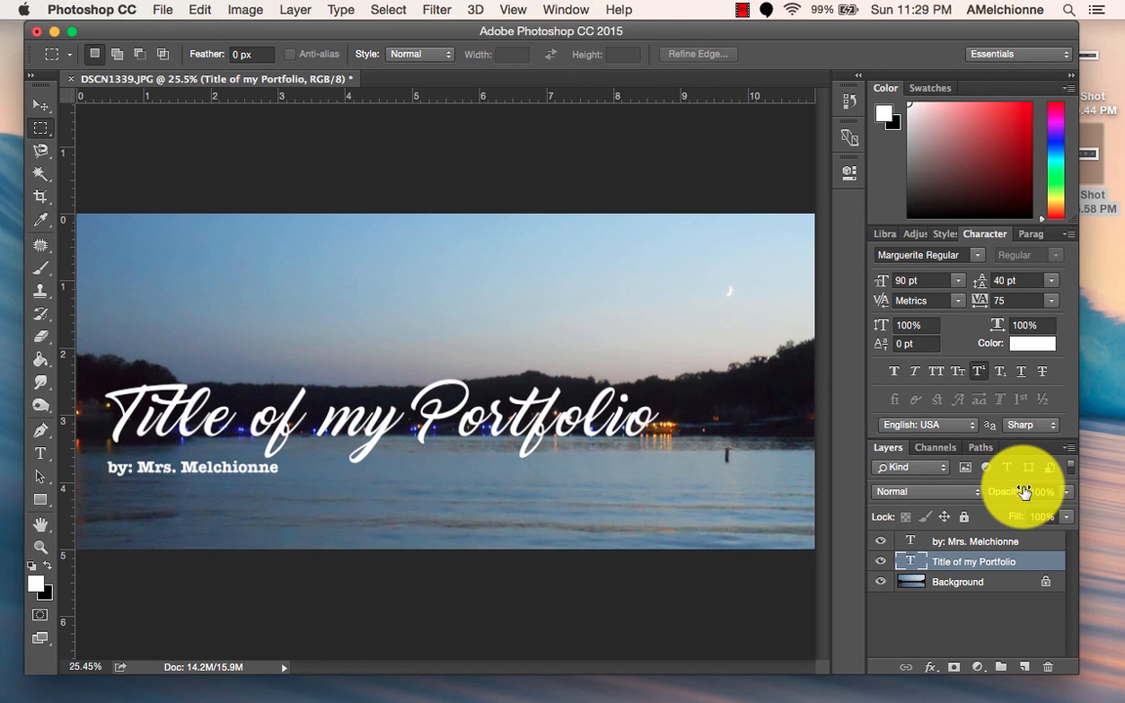
click(1050, 302)
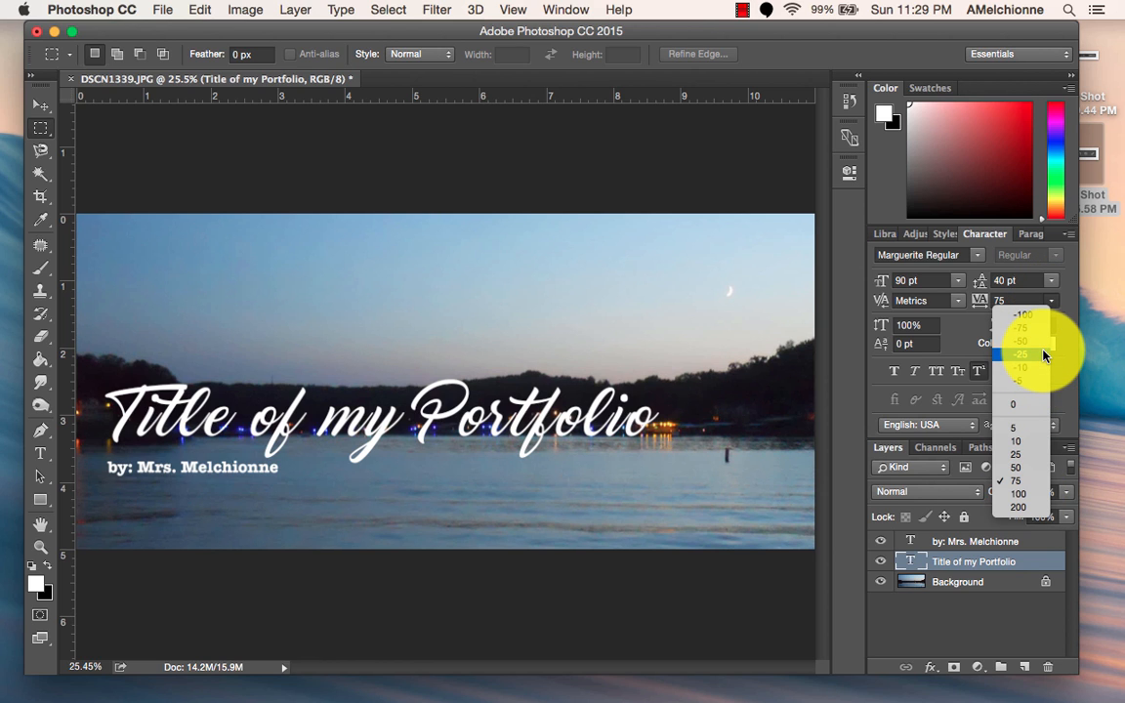
click(1029, 507)
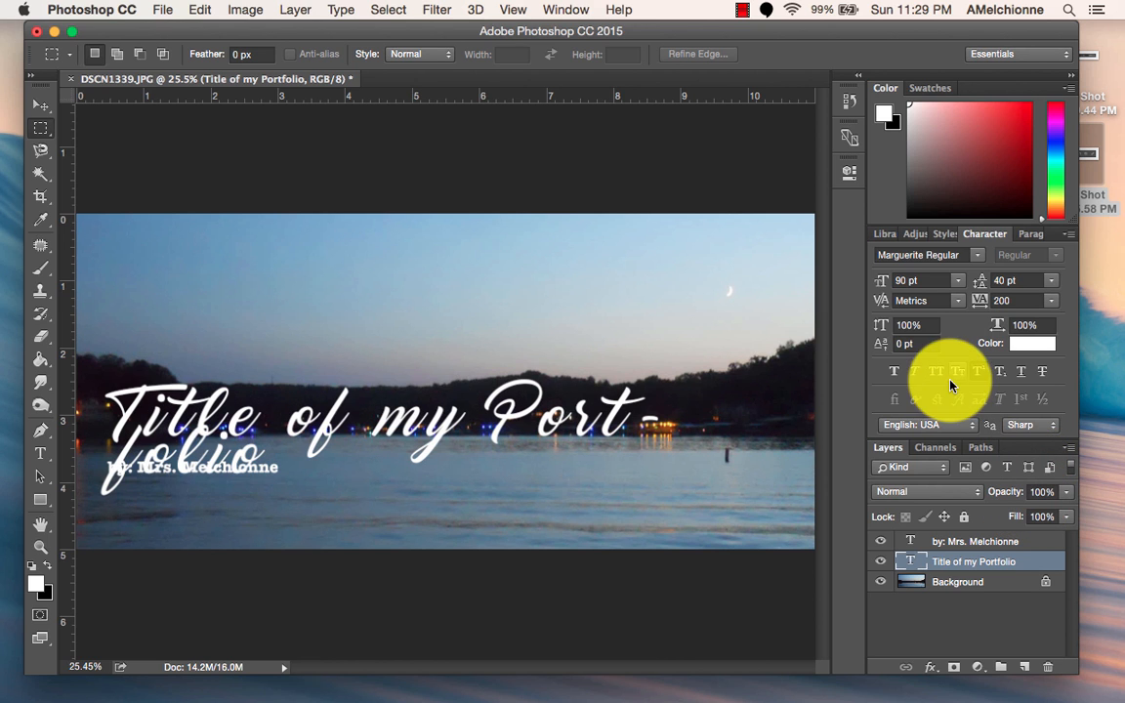
click(1050, 303)
click(1030, 369)
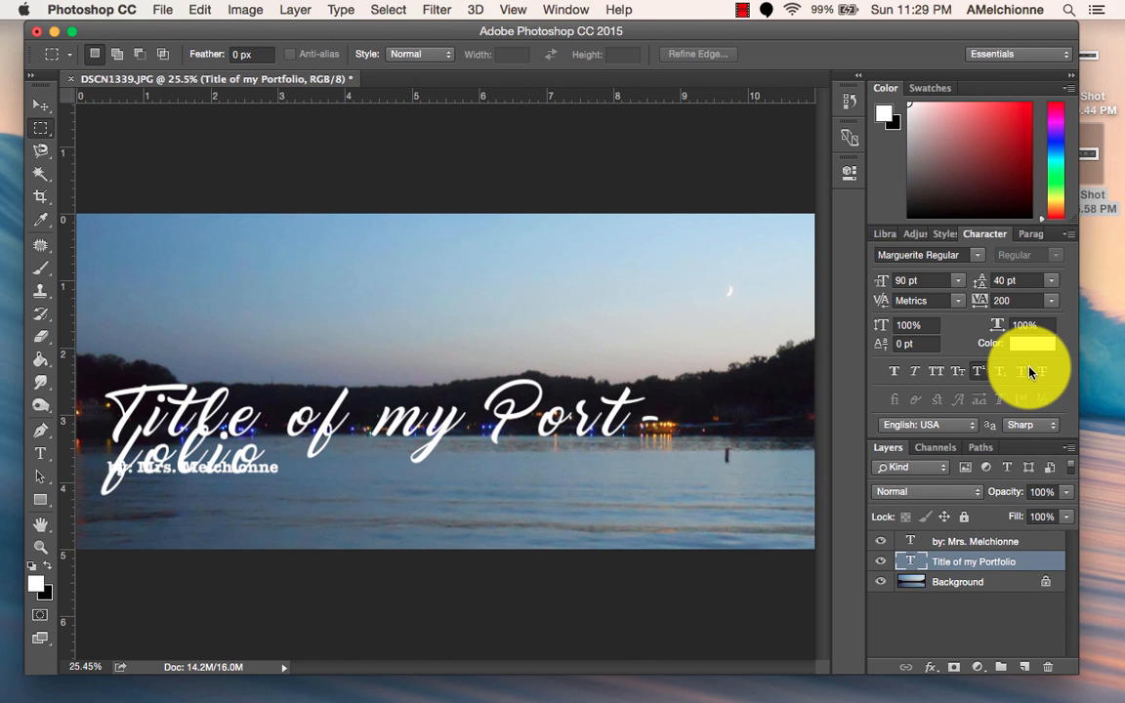
click(1051, 302)
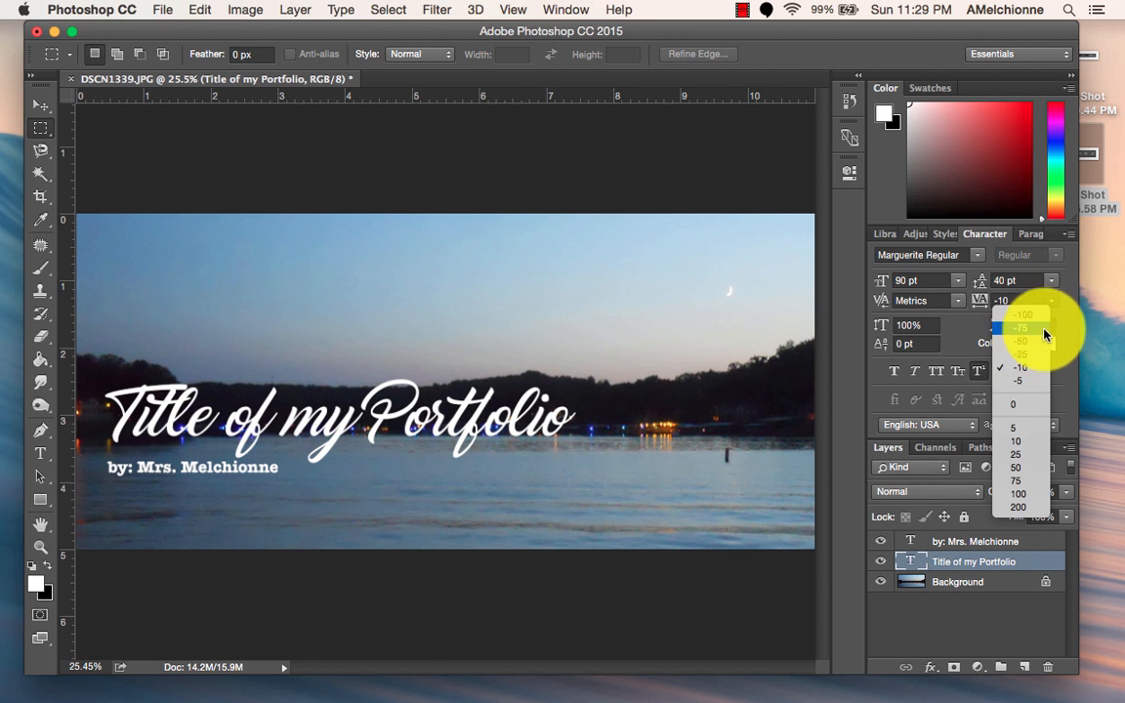
click(1036, 354)
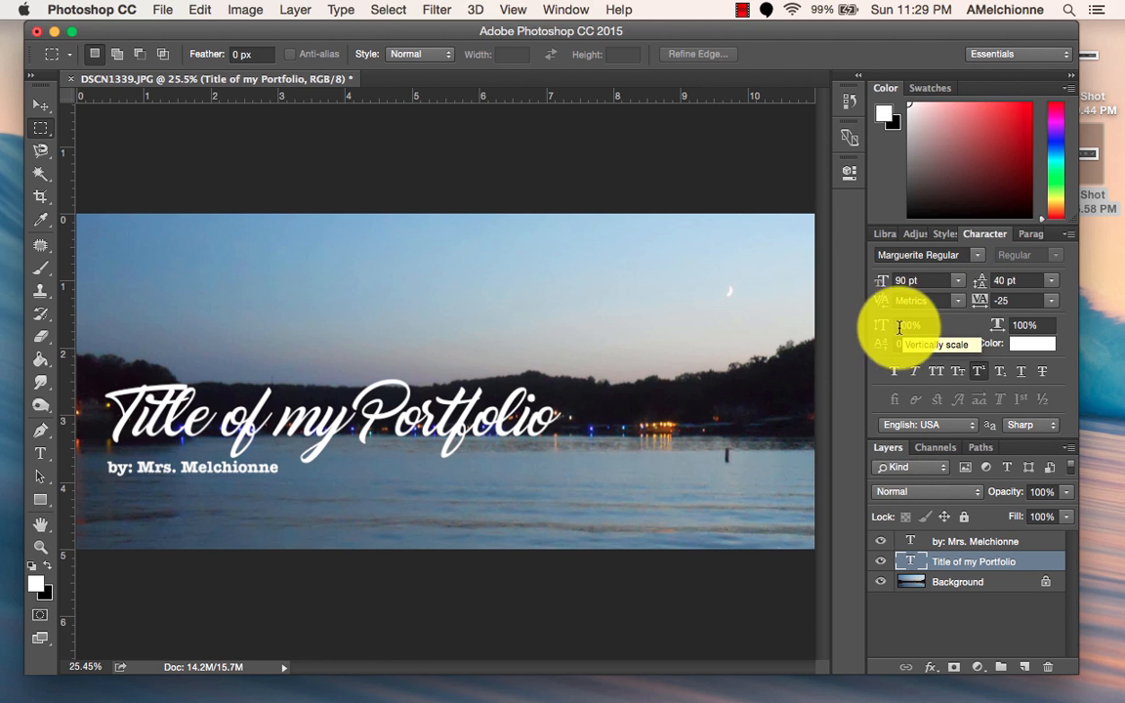
Try a 200% horizontal scale on the title, then restore it to 100% and reset the title's tracking to 0.
click(1013, 328)
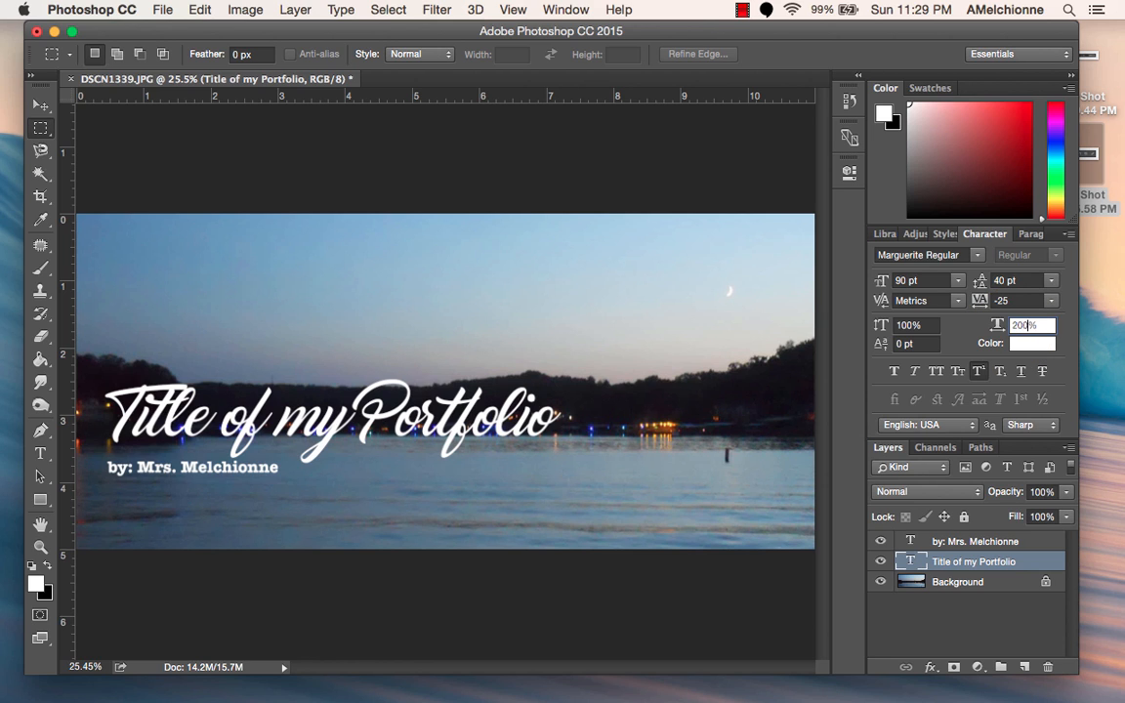
key(Return)
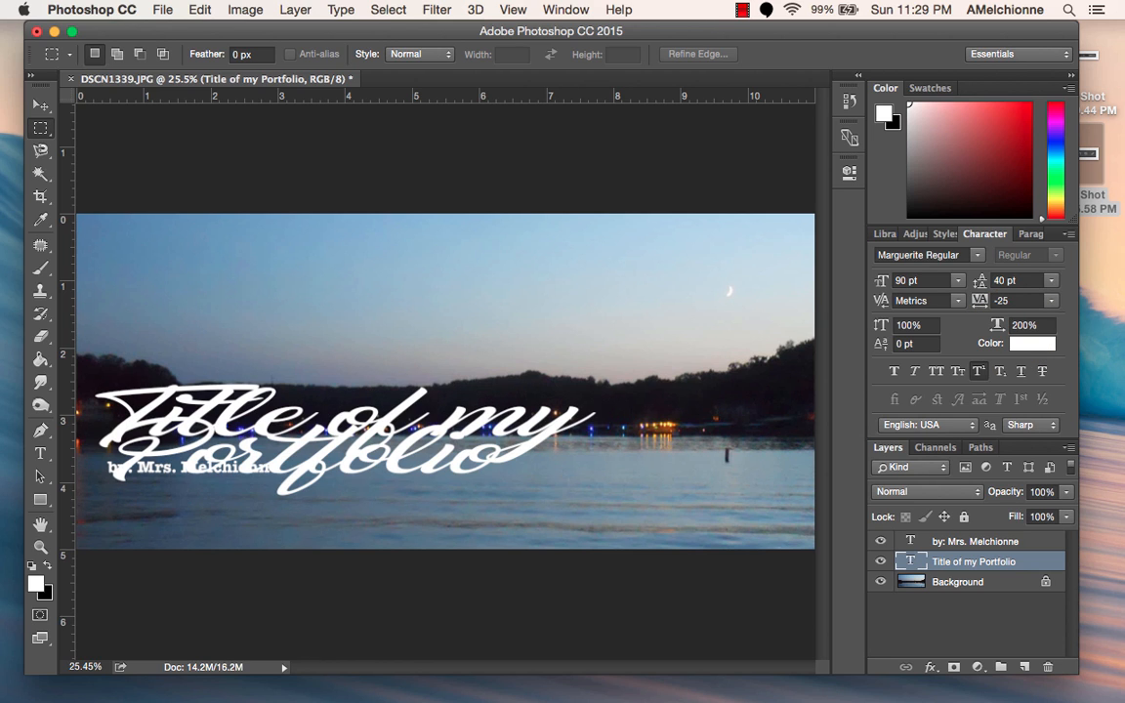
click(1022, 328)
text(10)
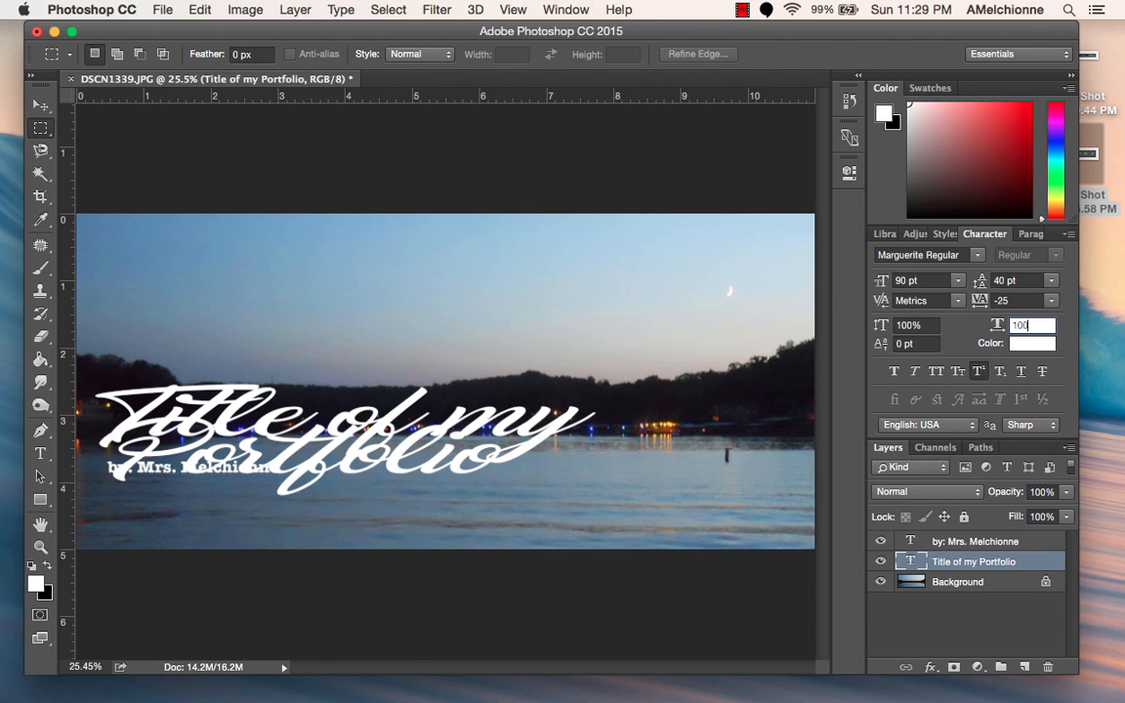
click(1051, 300)
click(1023, 412)
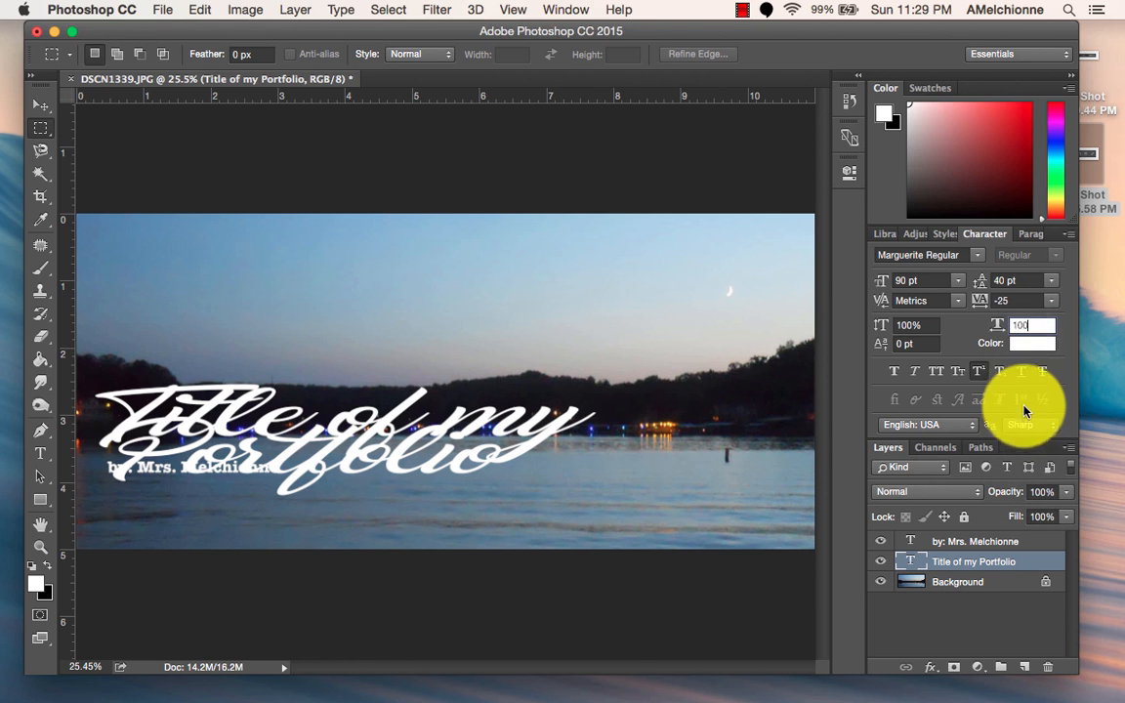
click(1052, 303)
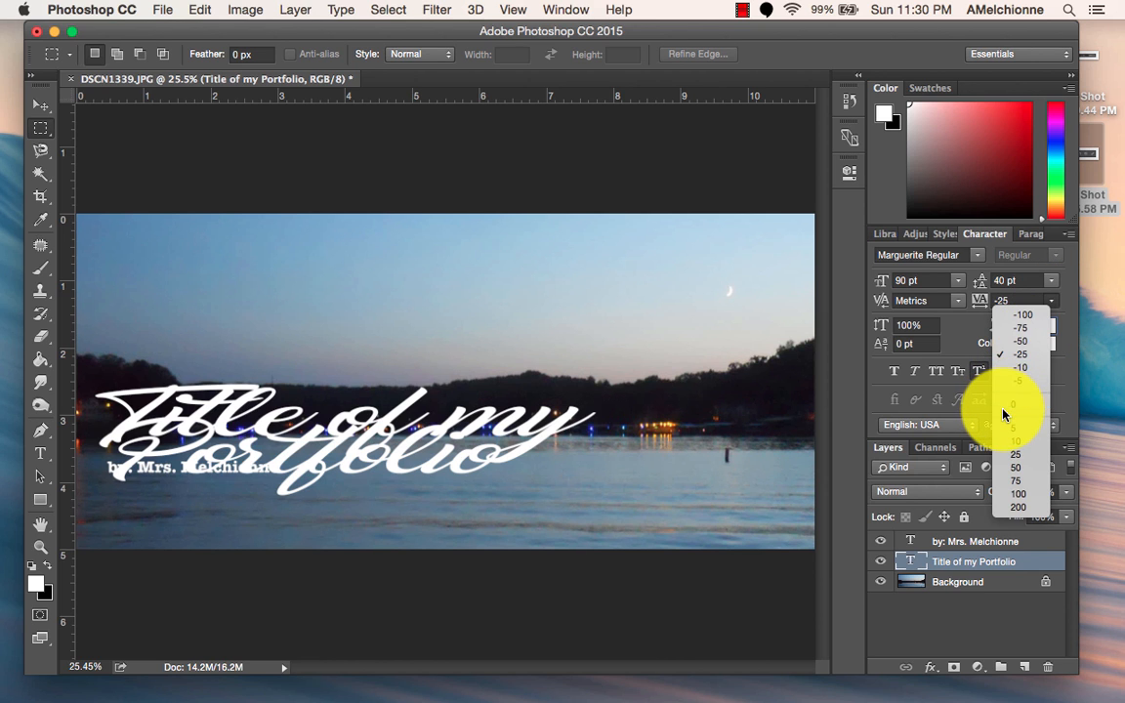
click(1004, 408)
click(1016, 326)
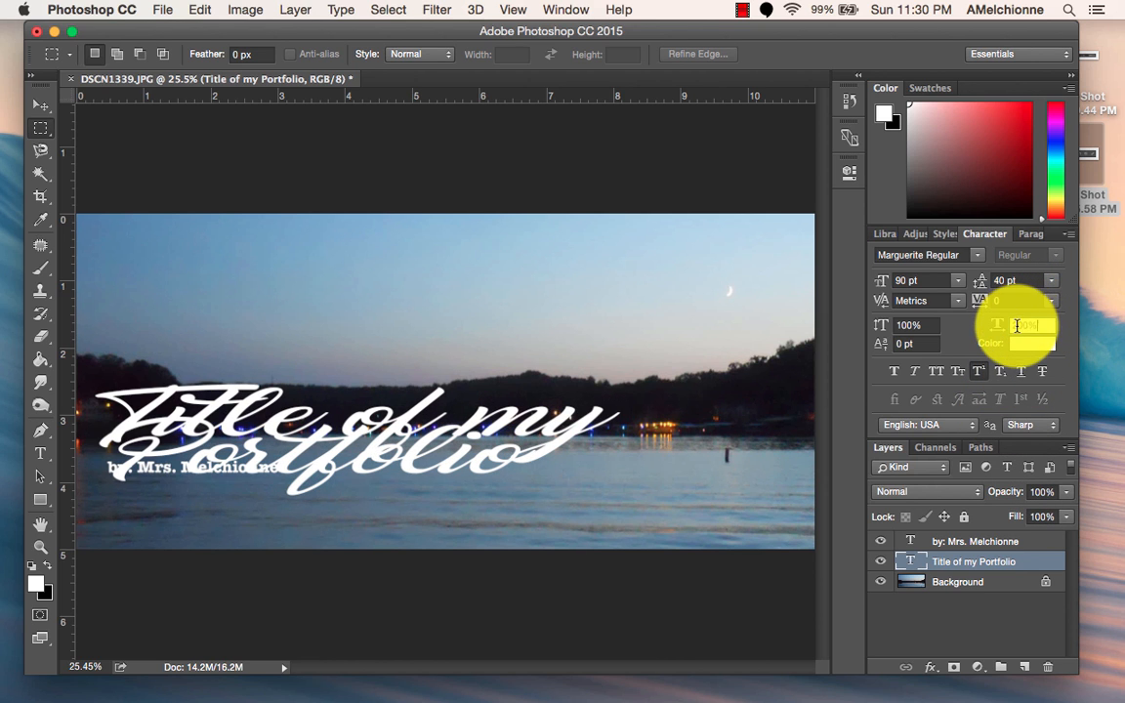
text(100)
key(Return)
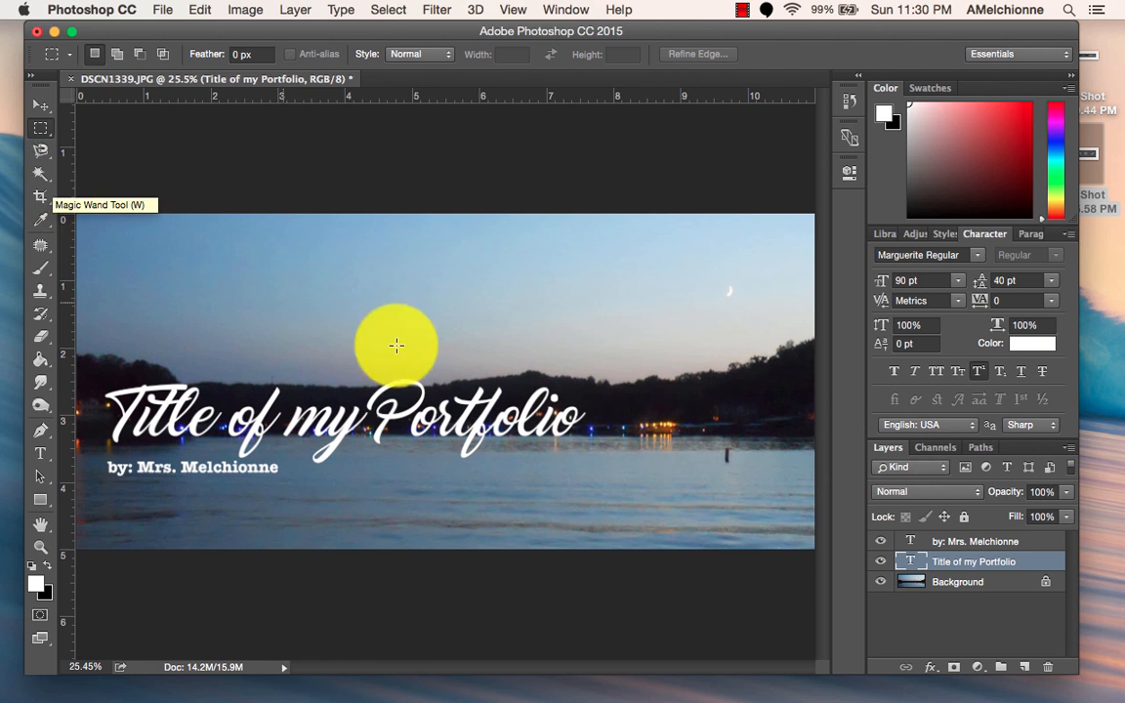
Add a drop shadow to the title layer and move the layer style dialog clear of the title.
double_click(1029, 566)
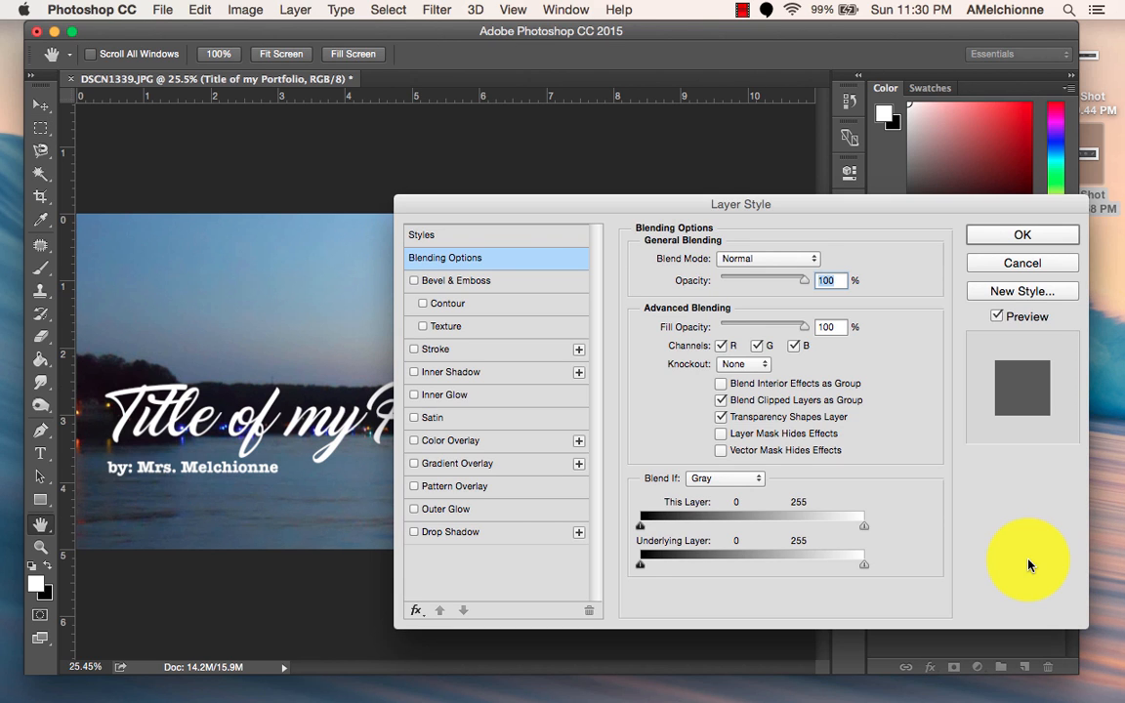
drag(695, 188, 620, 119)
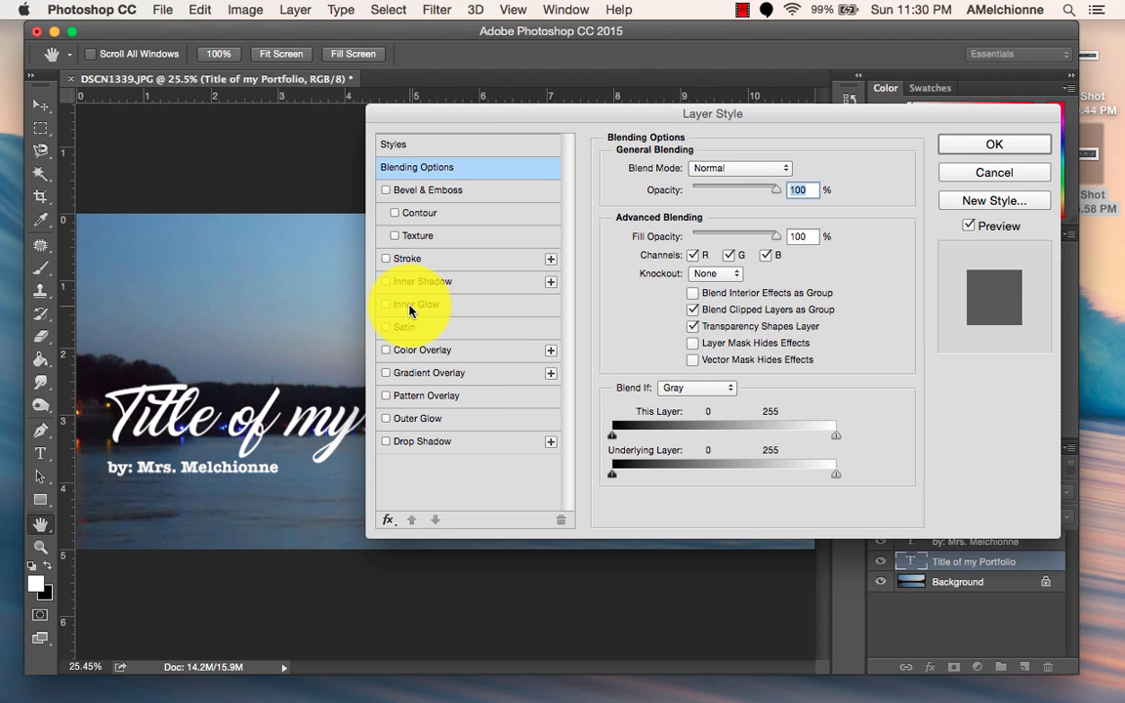
click(410, 442)
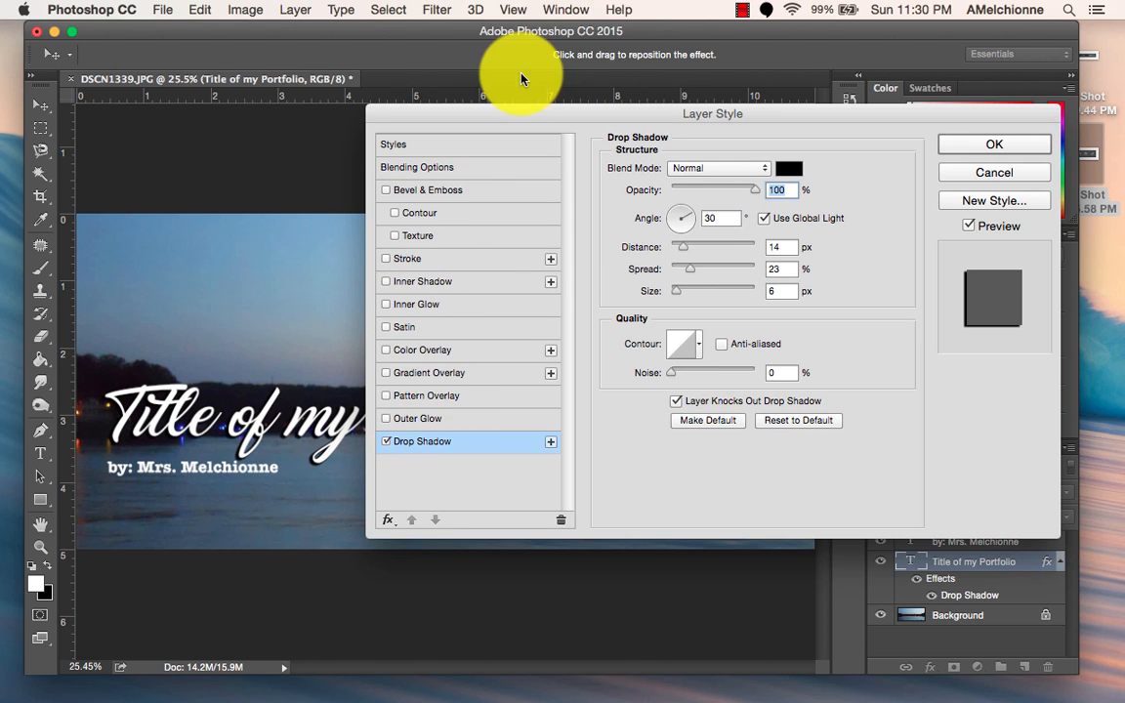
drag(507, 123, 624, 5)
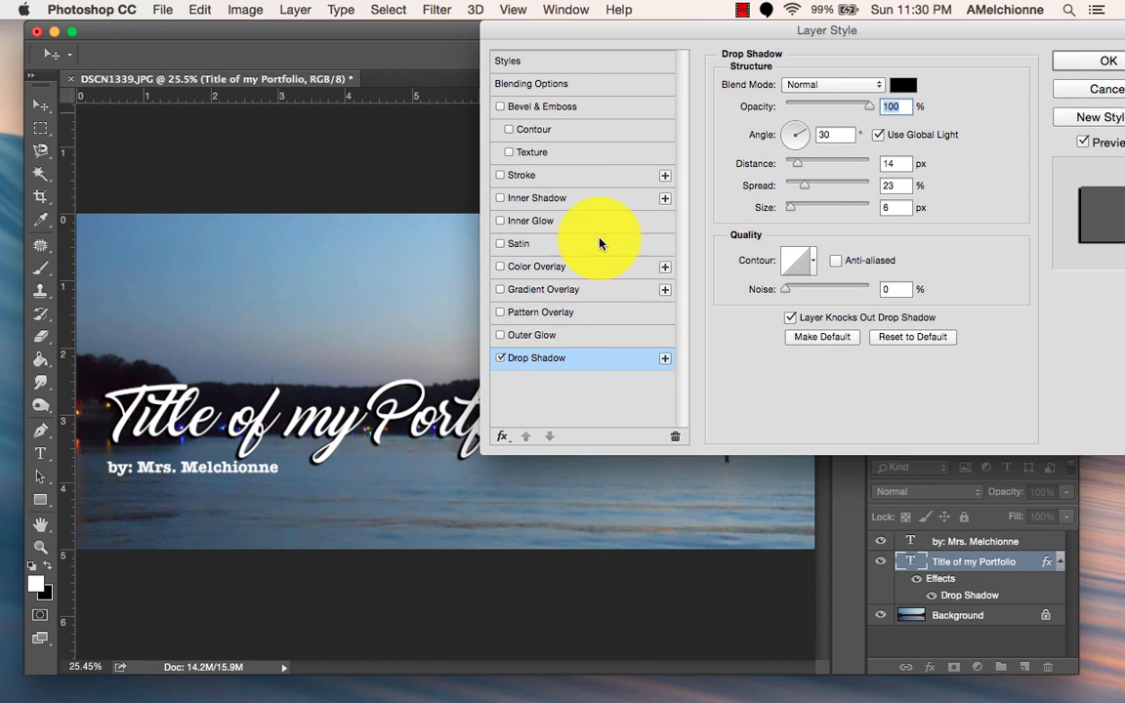
Set the title's drop shadow colour to a fully saturated bright blue with a hue of about 230°.
click(900, 85)
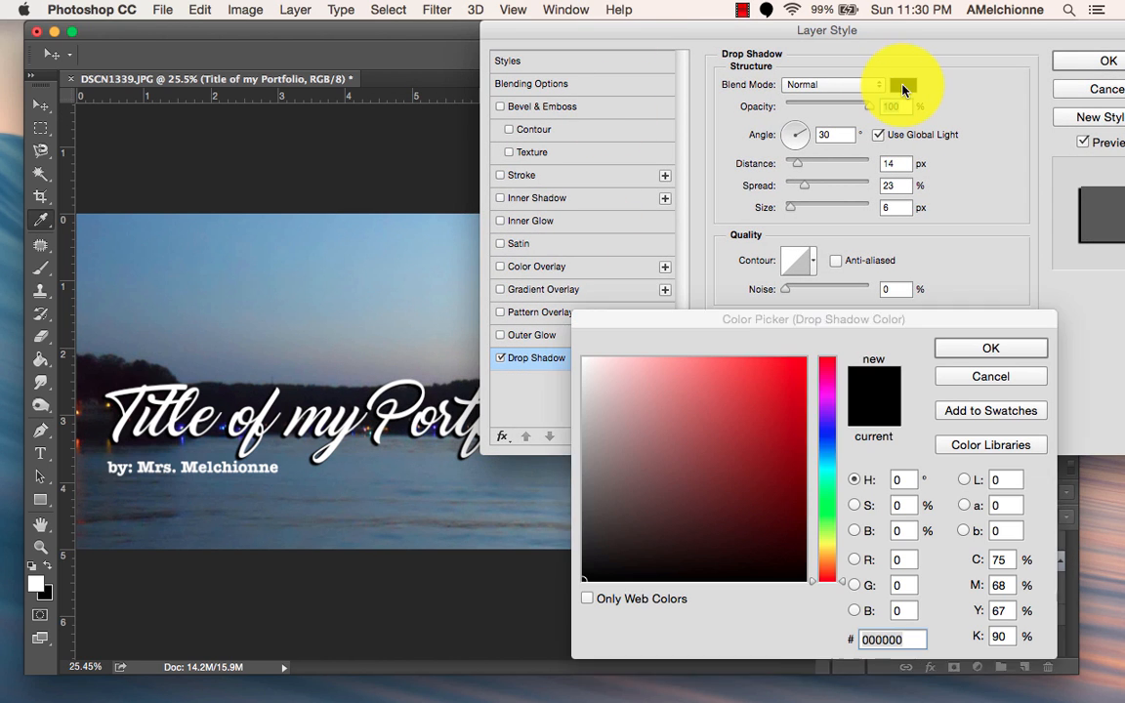
click(829, 430)
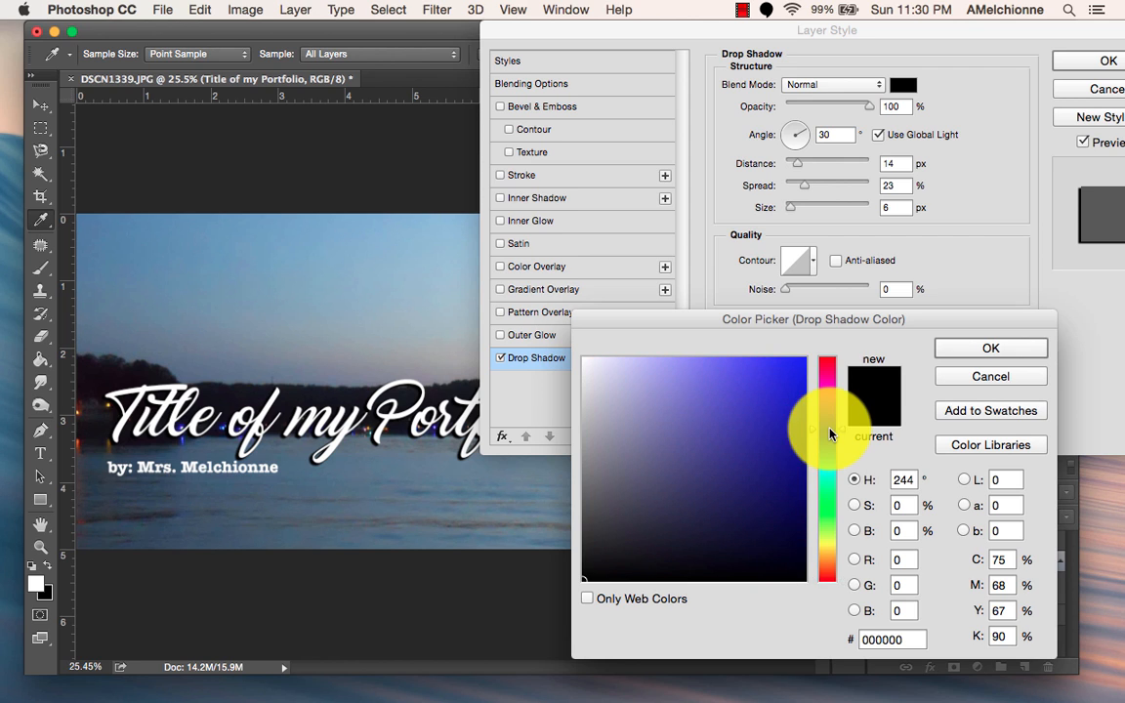
drag(829, 476, 831, 443)
click(990, 347)
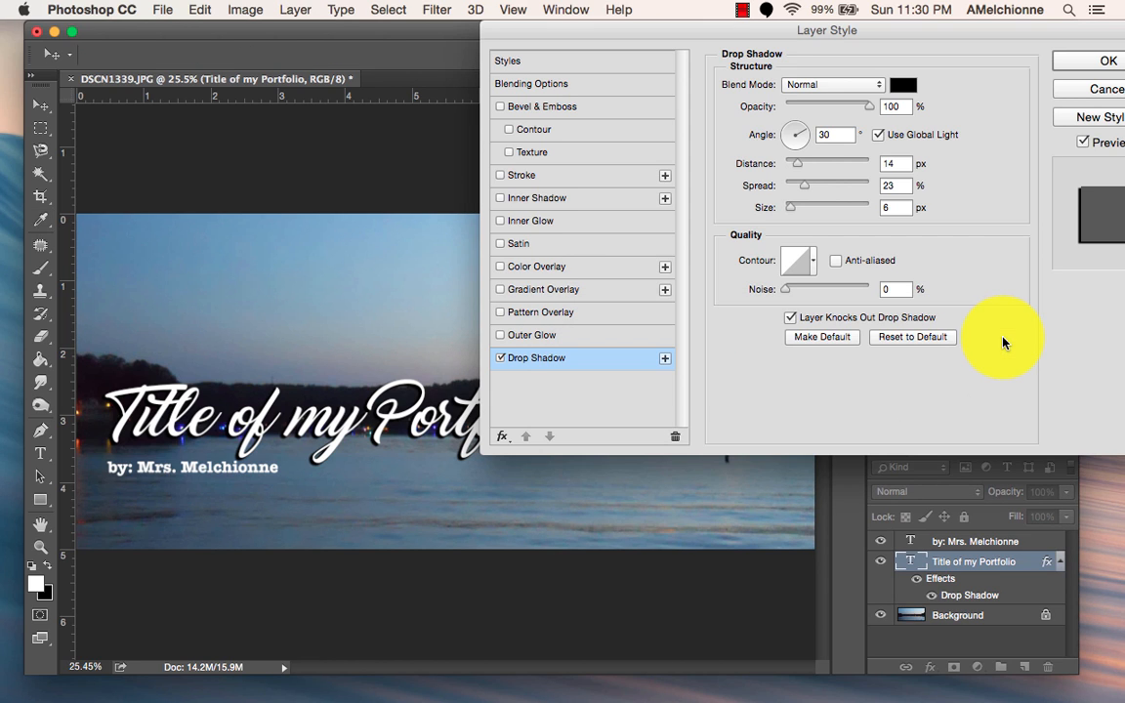
click(903, 85)
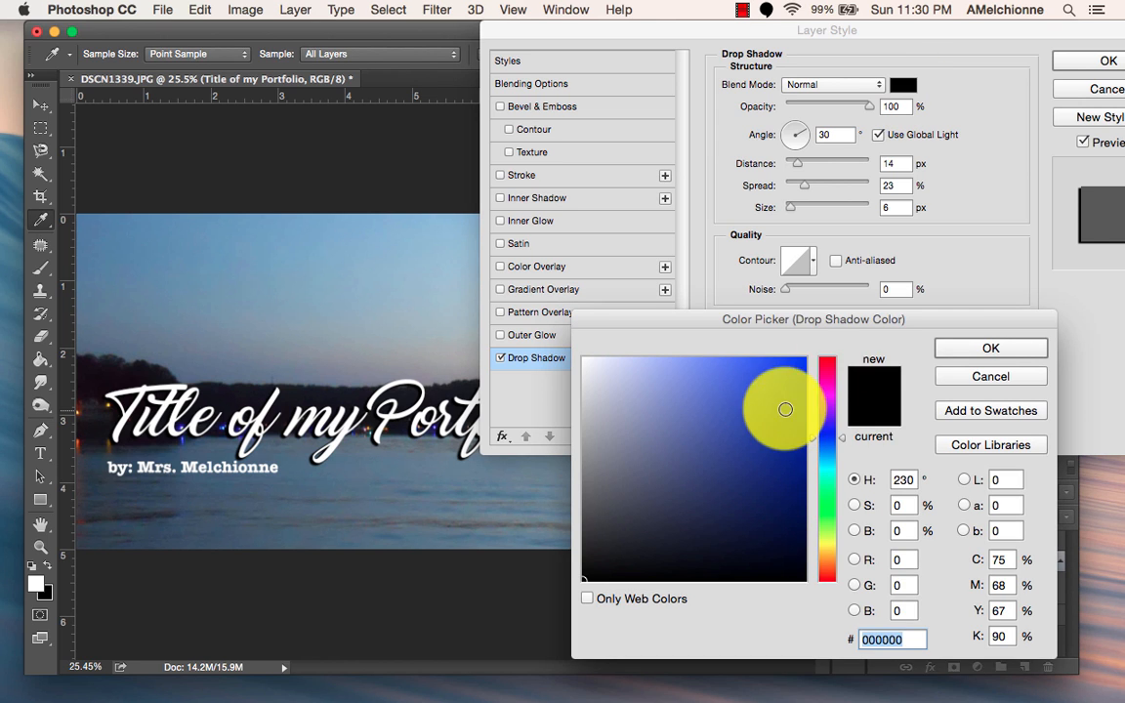
click(801, 352)
drag(800, 352, 802, 352)
click(964, 346)
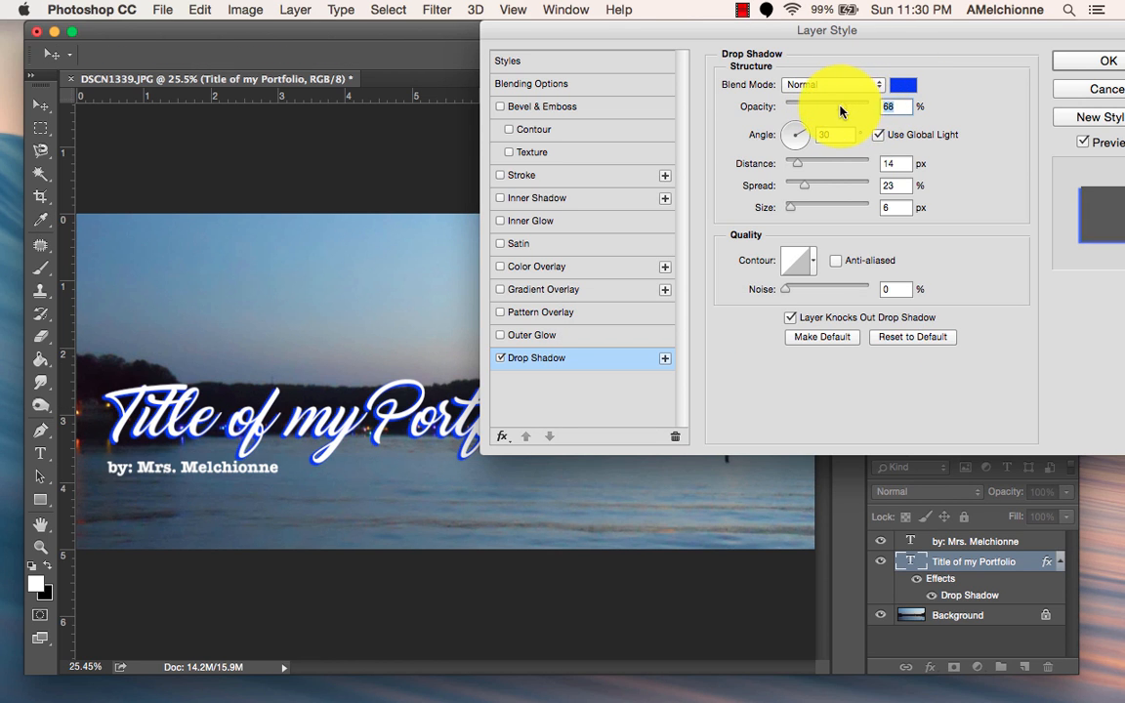
Try a stronger drop shadow on the title with 100% opacity, 49° angle, 30 px distance, 42% spread and 35 px size.
drag(839, 111, 882, 112)
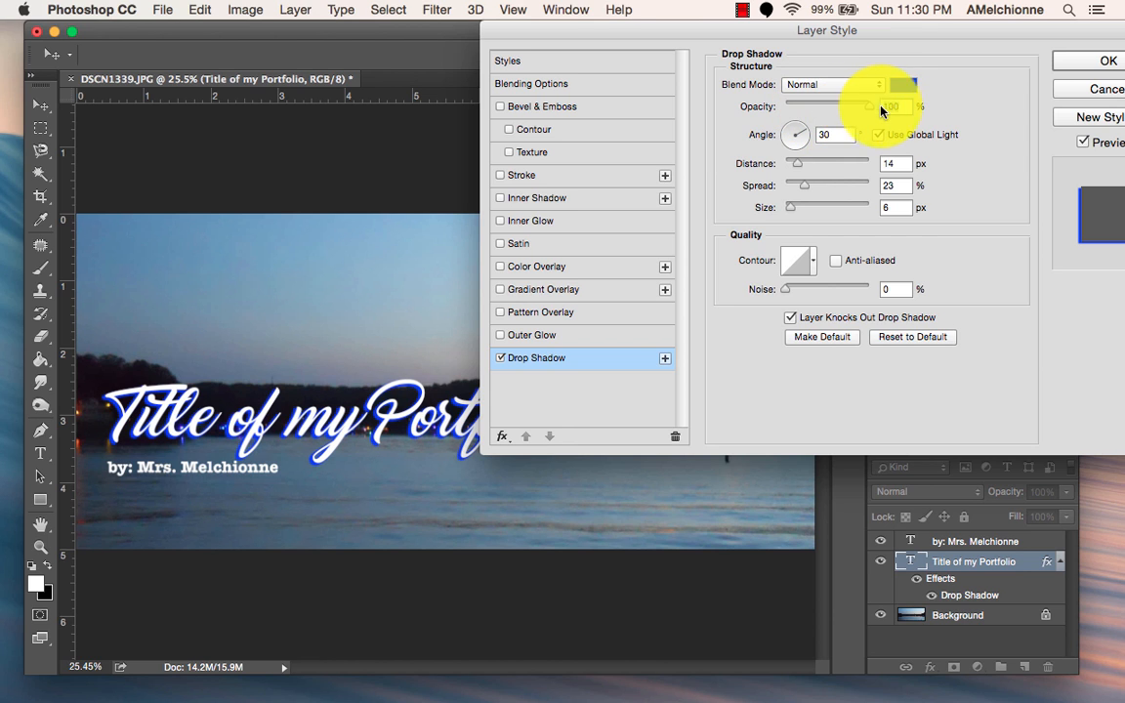
mouse_move(803, 134)
mouse_down()
mouse_move(783, 126)
mouse_move(781, 149)
mouse_move(809, 121)
mouse_up()
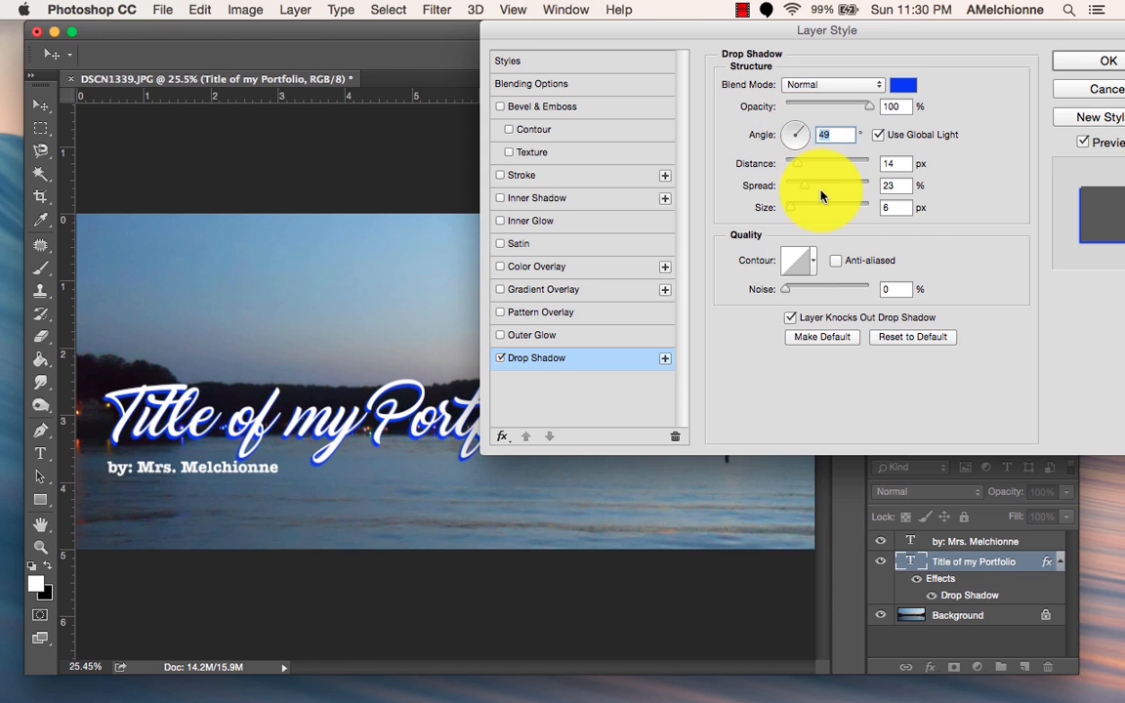
drag(805, 166, 814, 166)
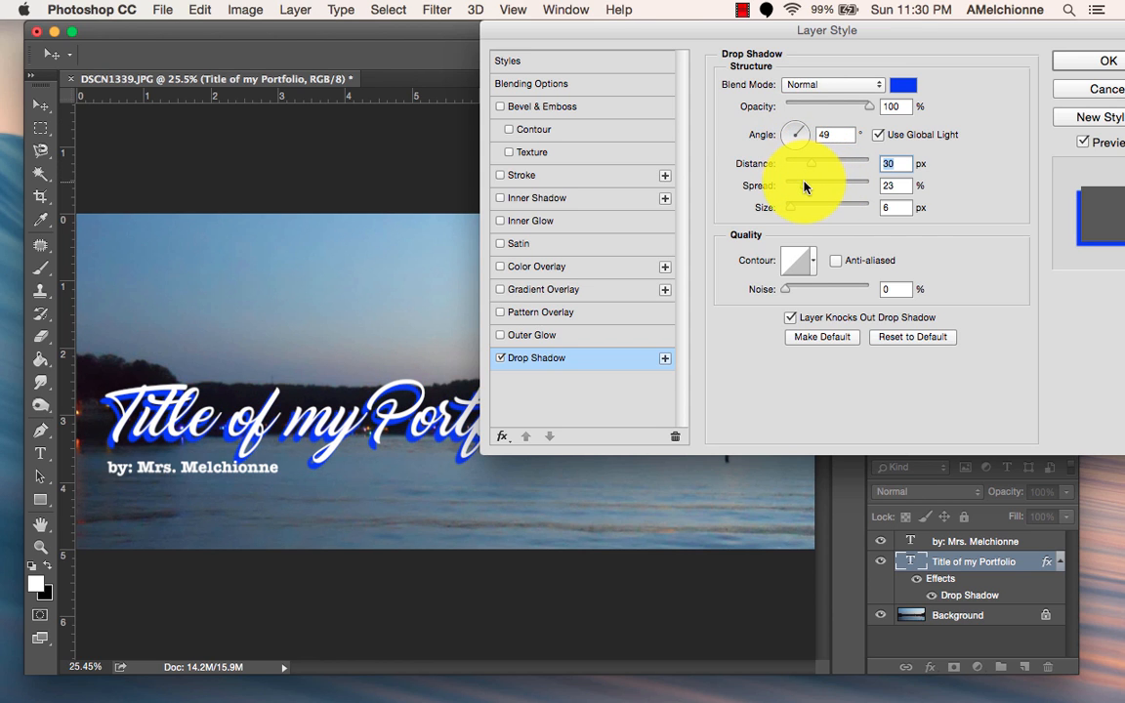
drag(826, 187, 867, 186)
drag(868, 186, 801, 195)
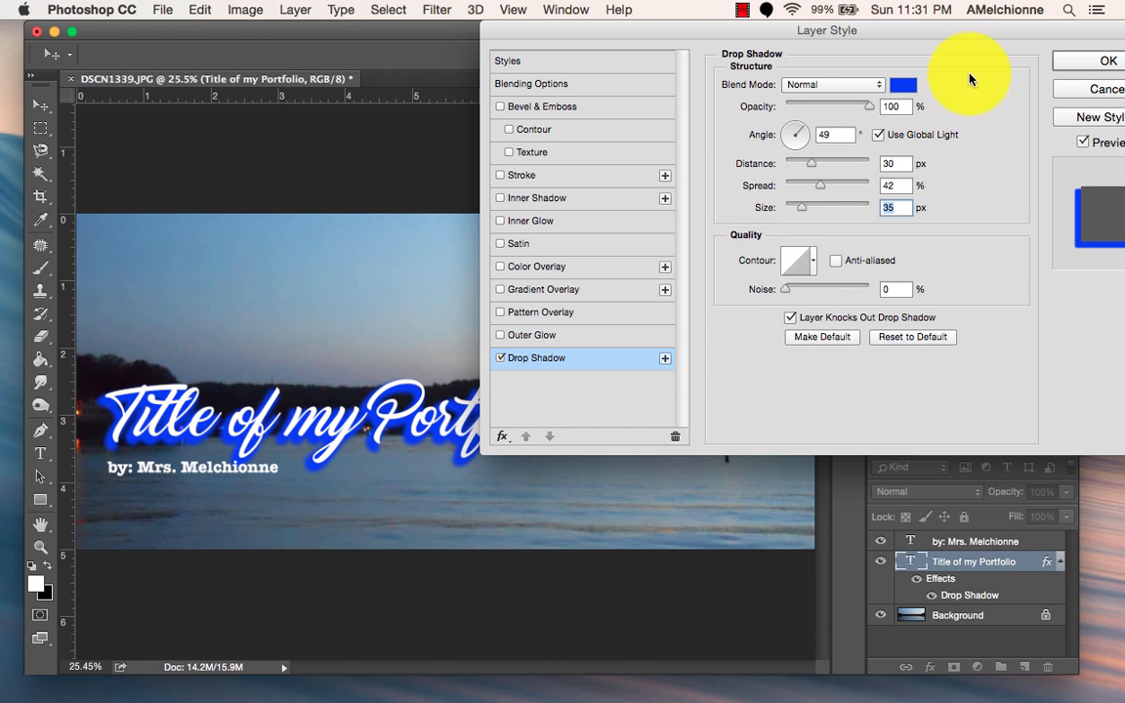
drag(964, 29, 893, 52)
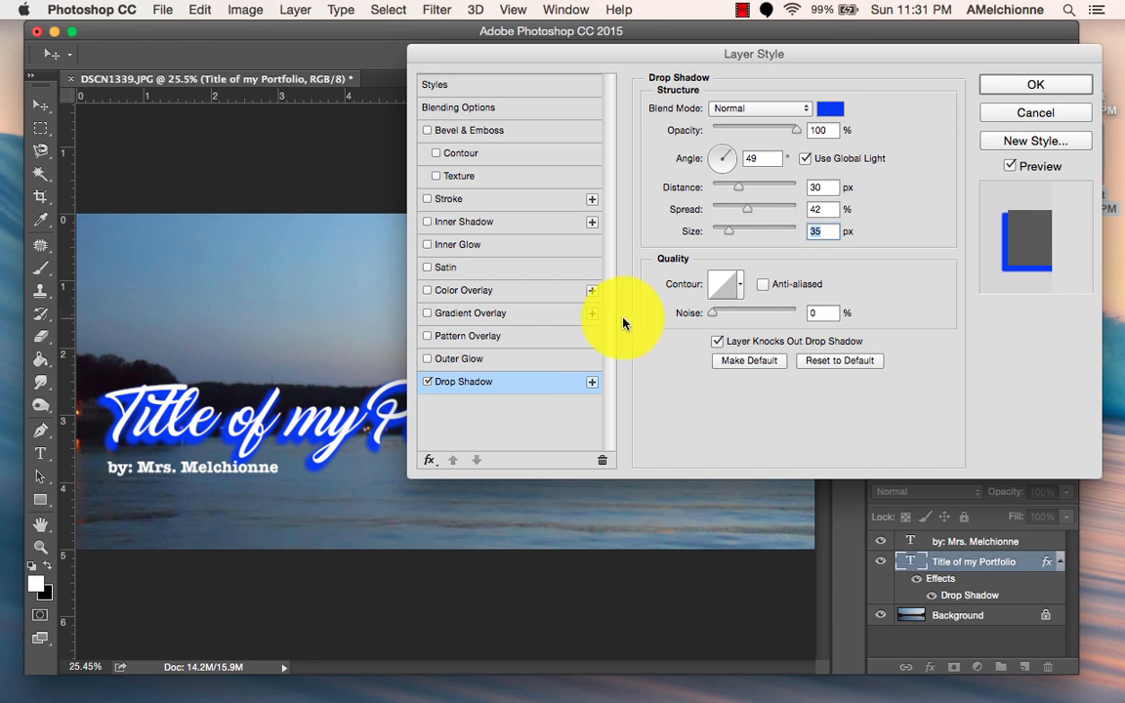
Swap the title's drop shadow for an outer glow in Normal blend mode at 74% opacity.
click(427, 384)
click(427, 359)
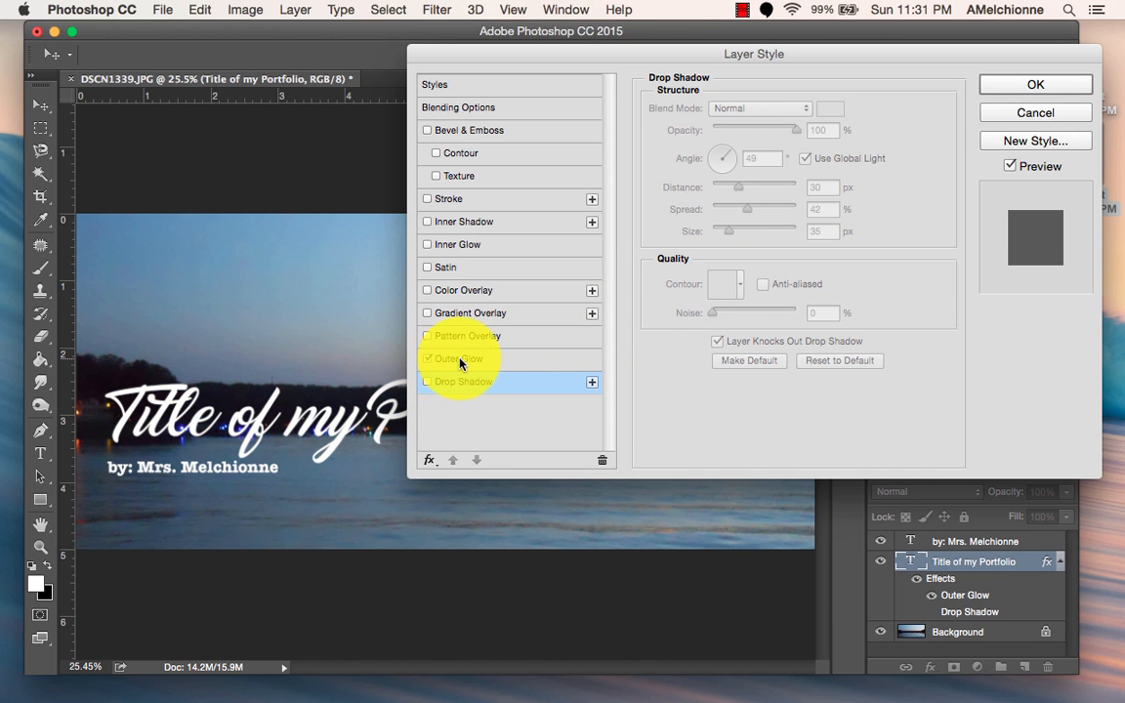
click(459, 360)
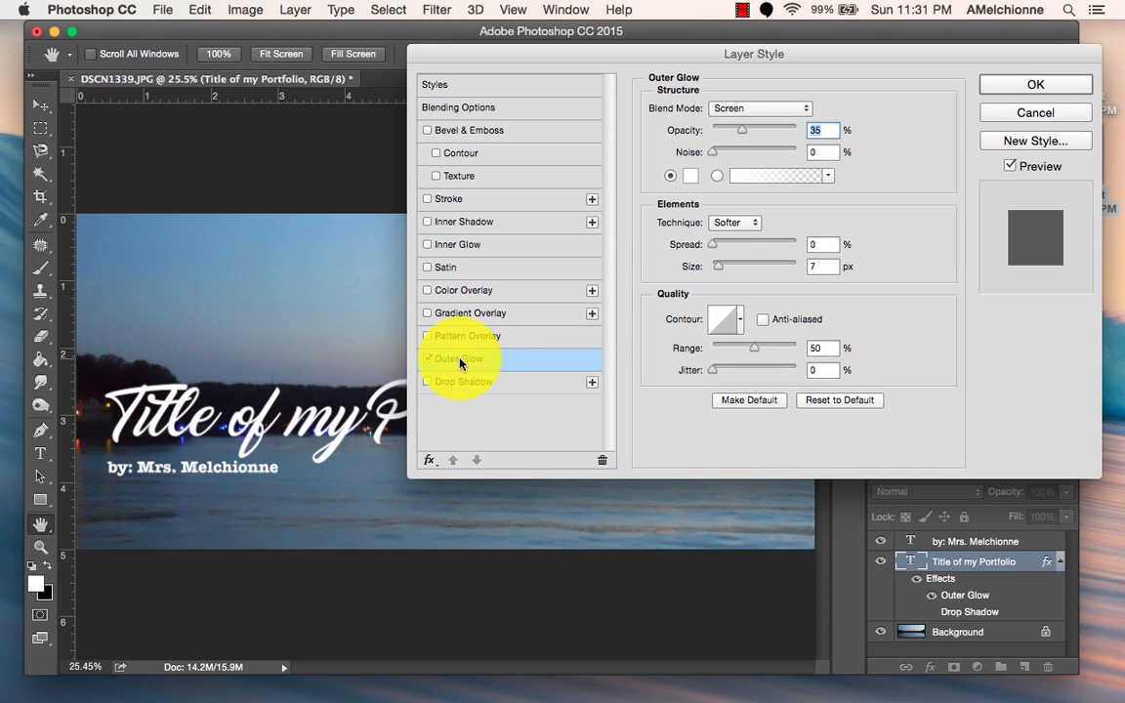
click(750, 108)
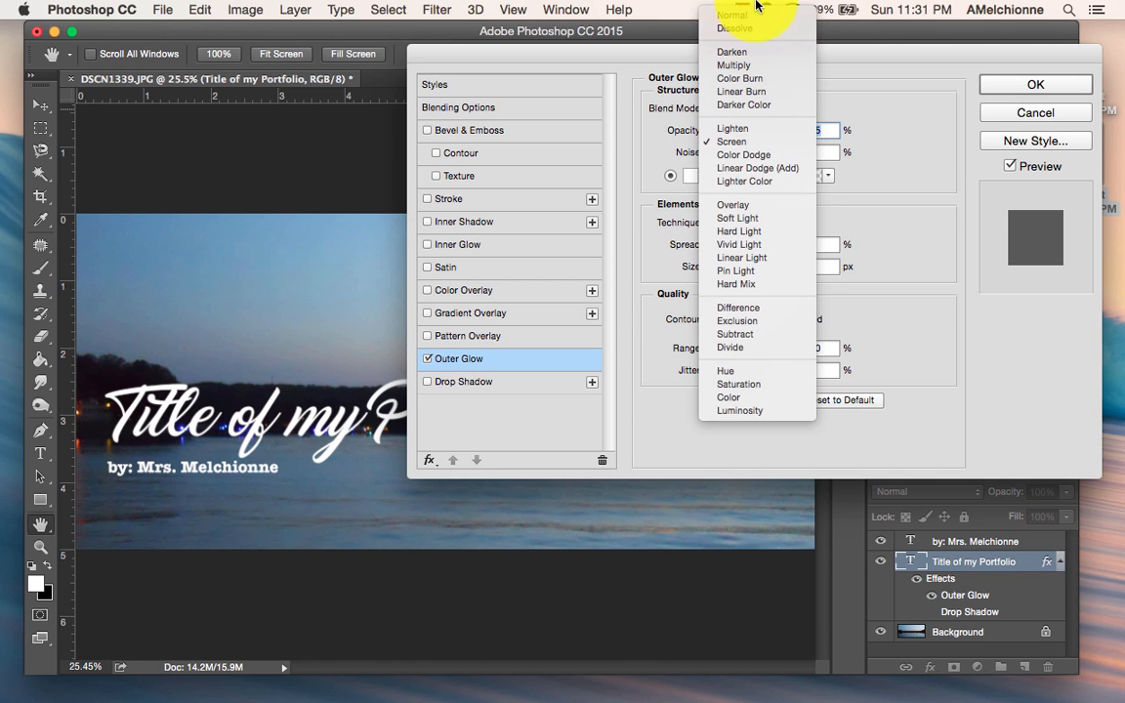
click(752, 18)
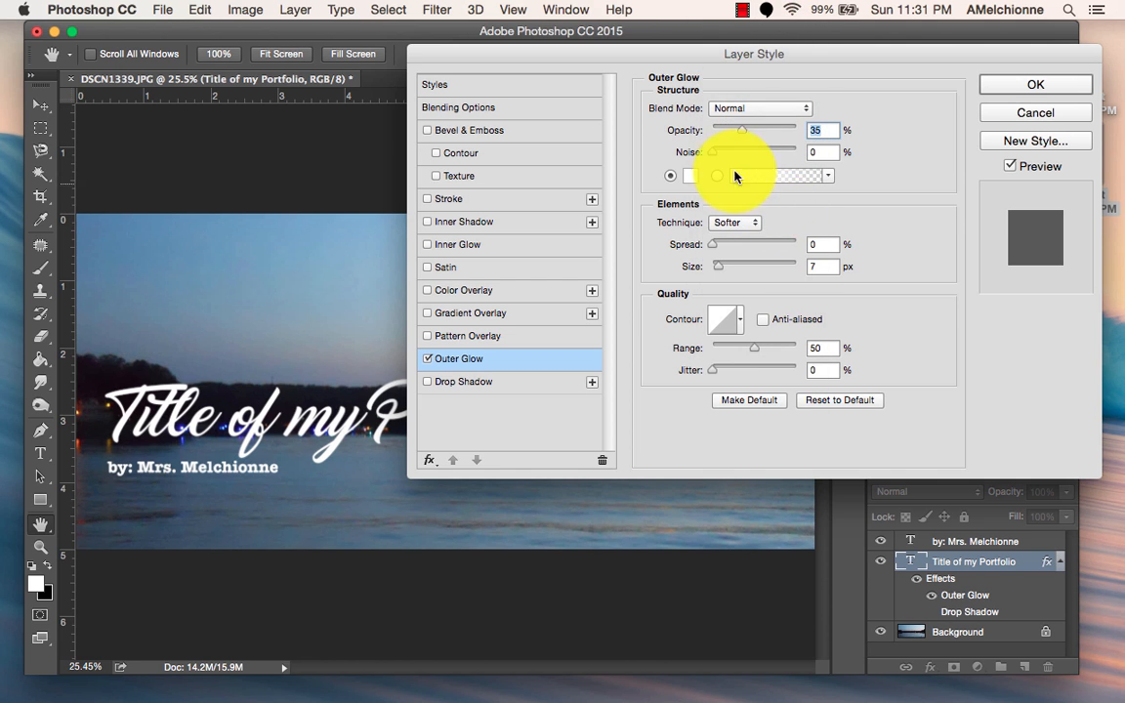
click(774, 130)
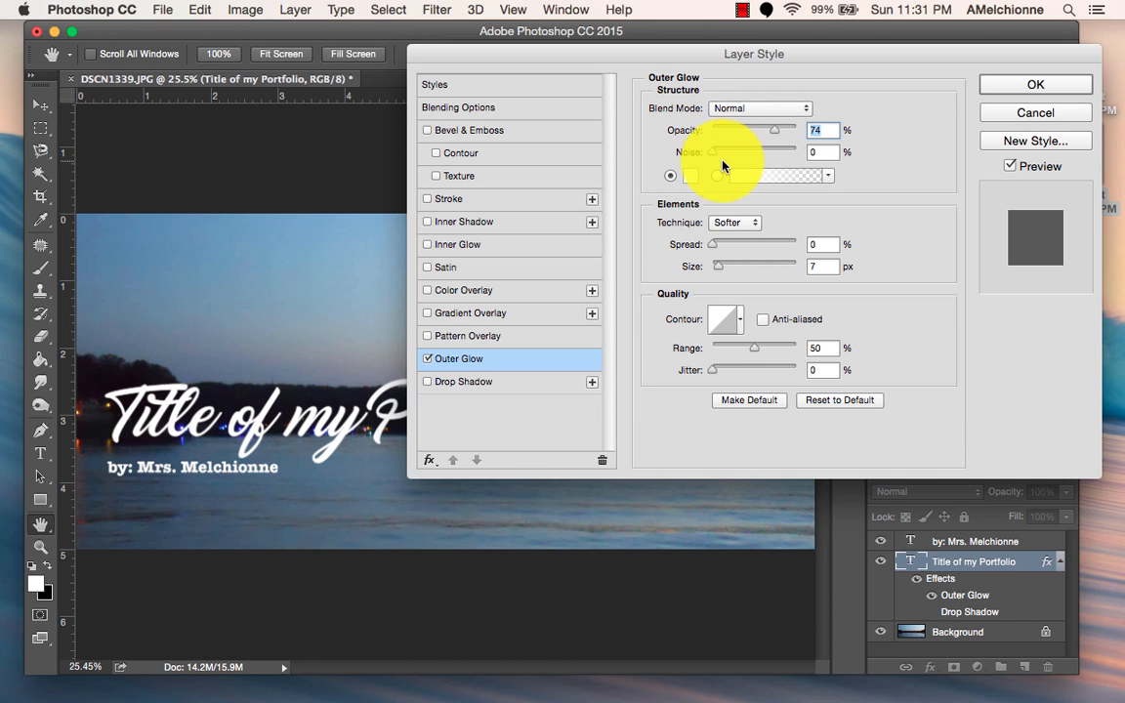
Try a bright red (fa0000) outer glow with 14% spread and 150 px size, then switch the glow off.
click(690, 176)
drag(724, 366, 891, 377)
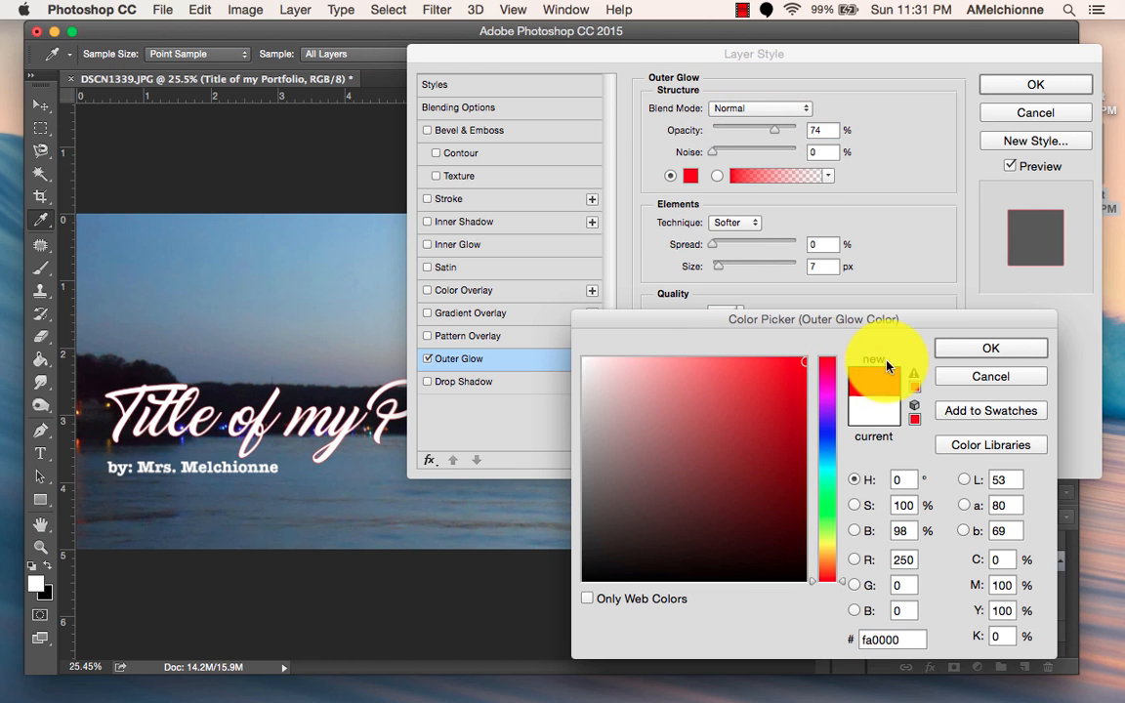
click(990, 347)
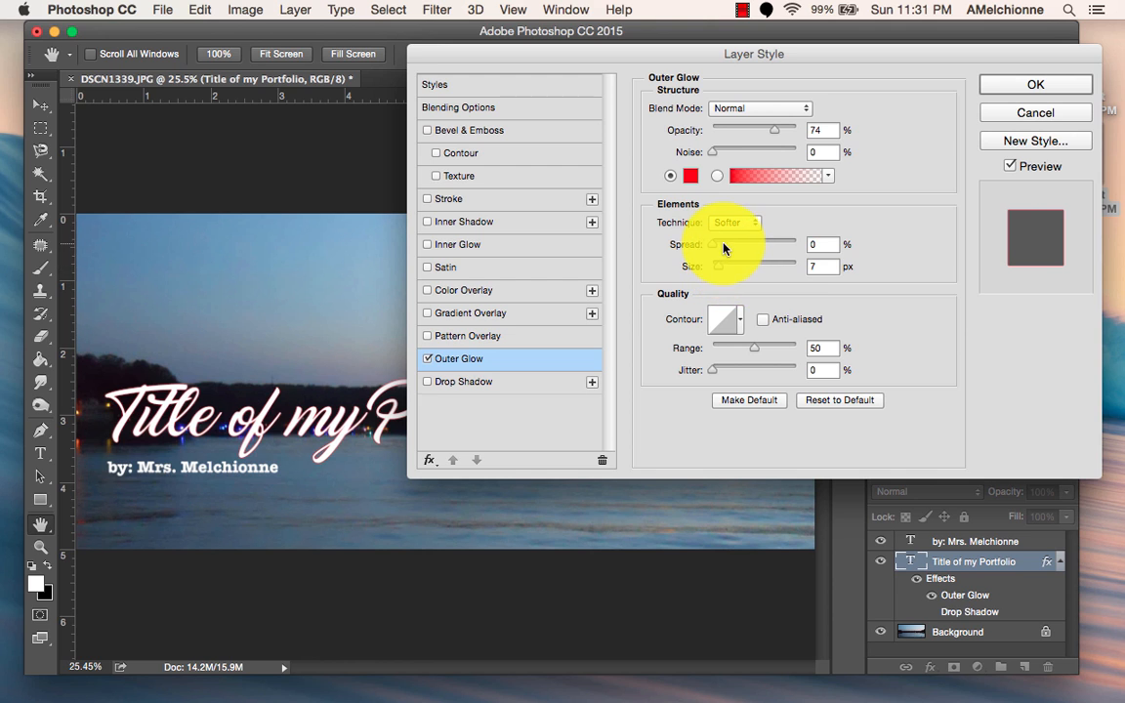
drag(715, 242, 767, 270)
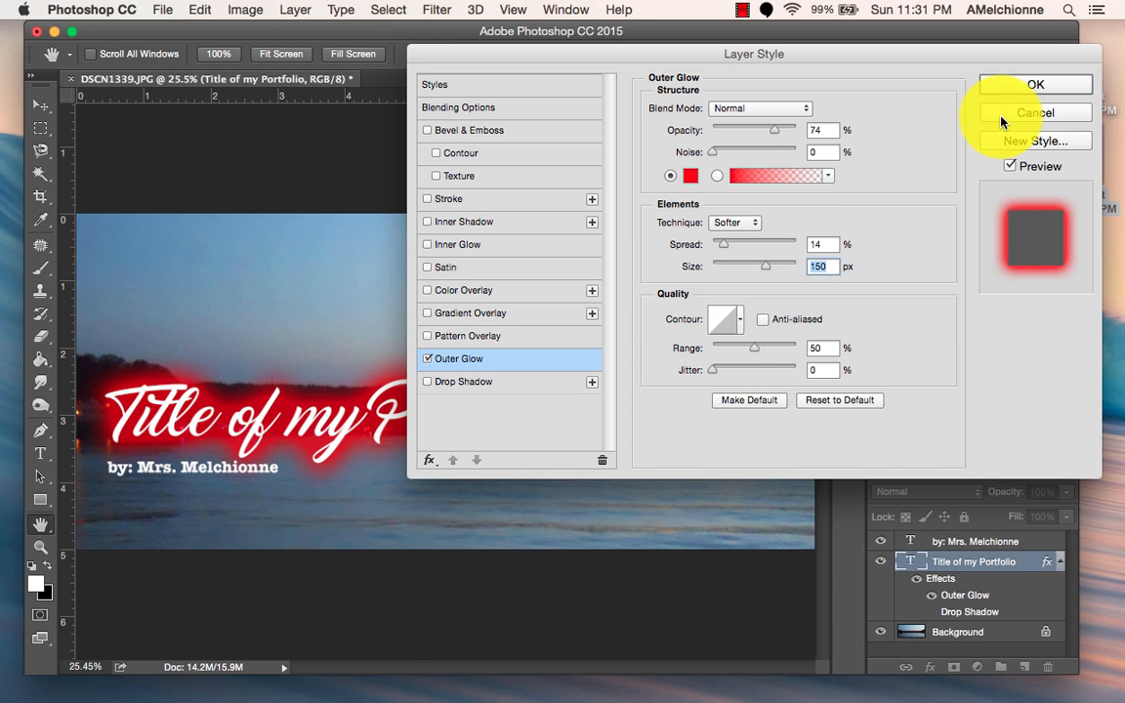
click(429, 363)
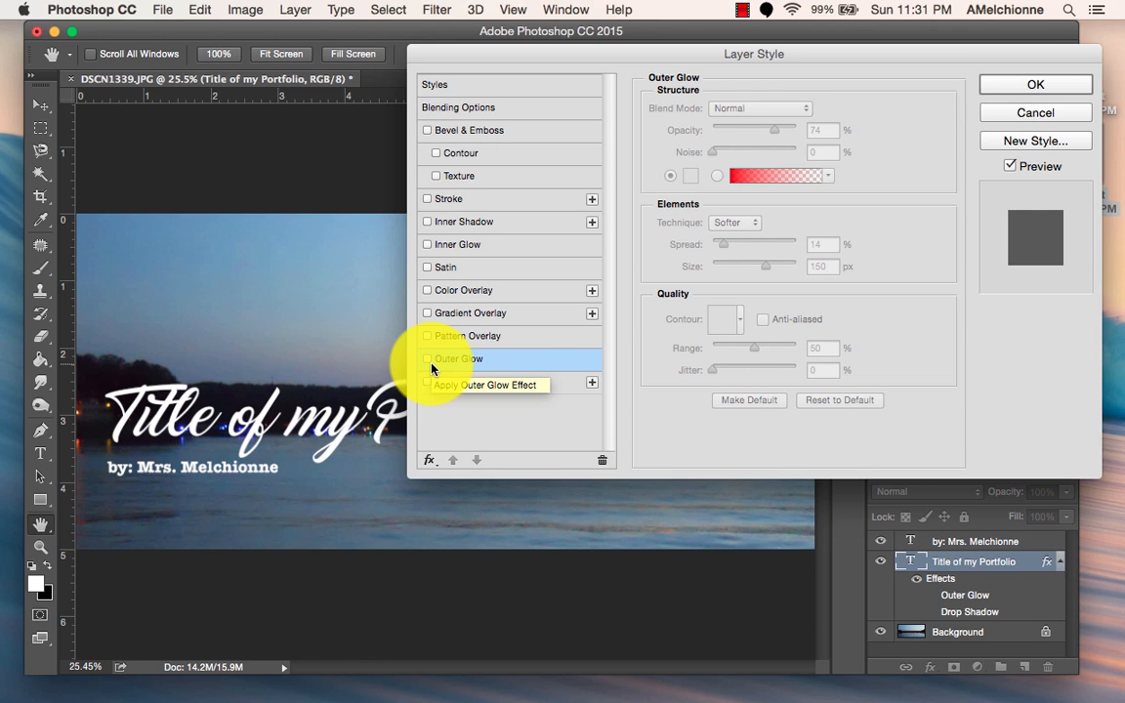
Try an inner glow on the title, then an inner shadow with a size of 8 px, and switch both off.
click(431, 244)
click(430, 245)
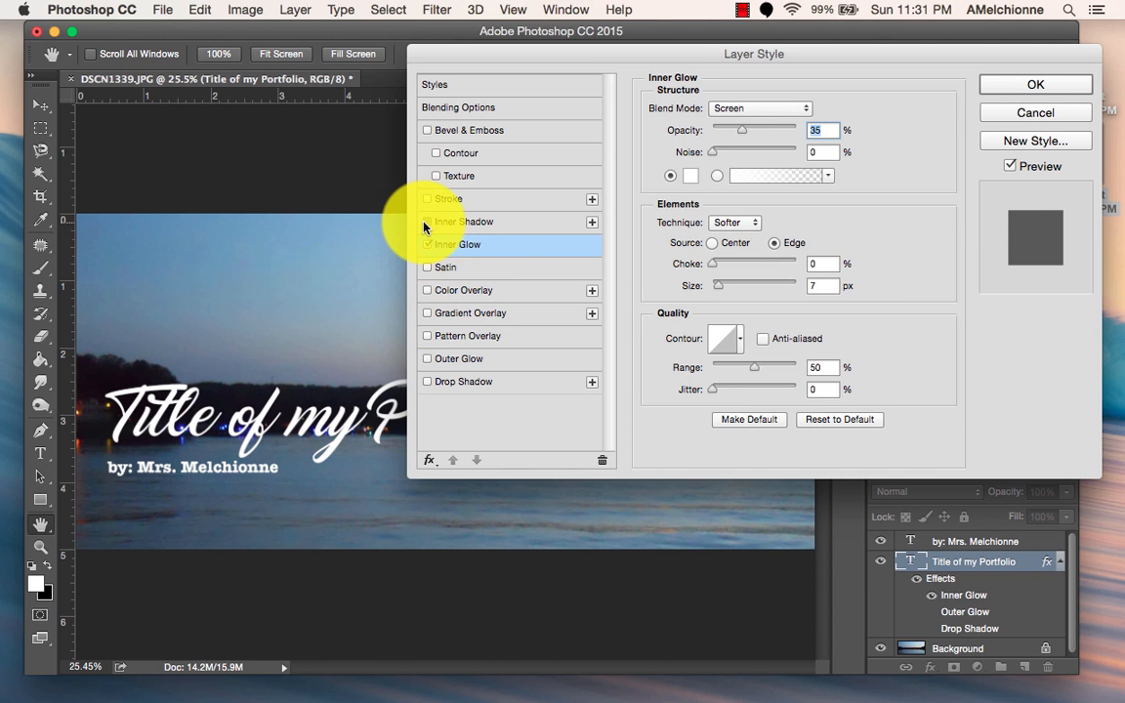
click(427, 247)
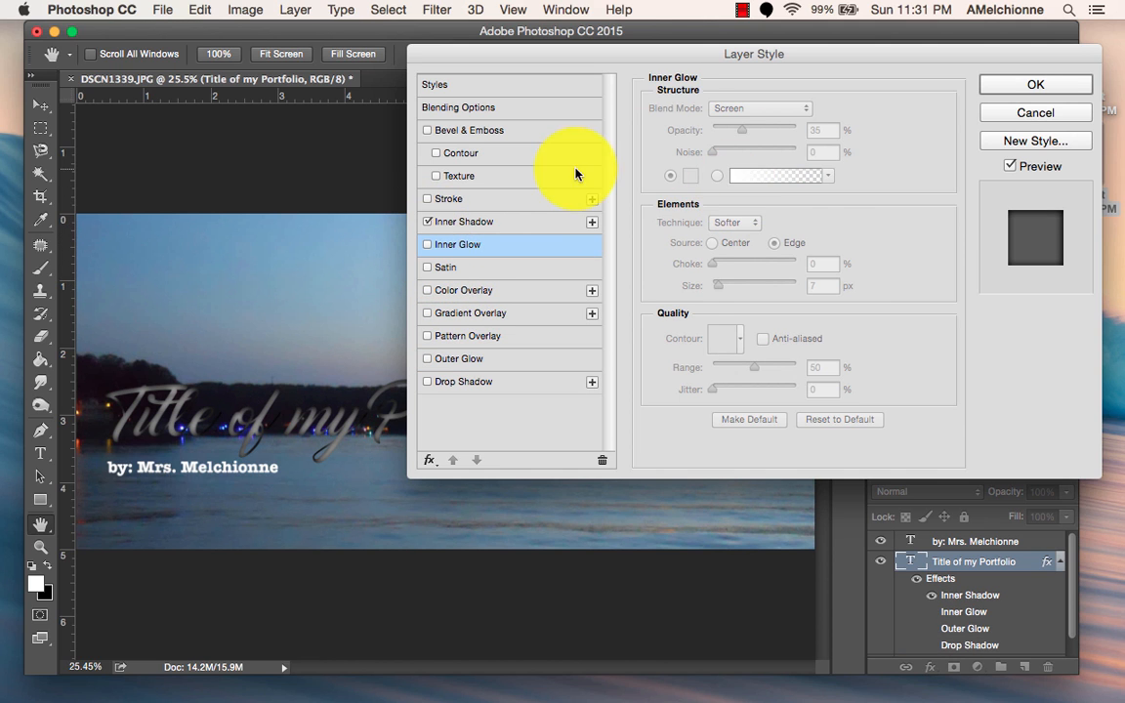
click(509, 229)
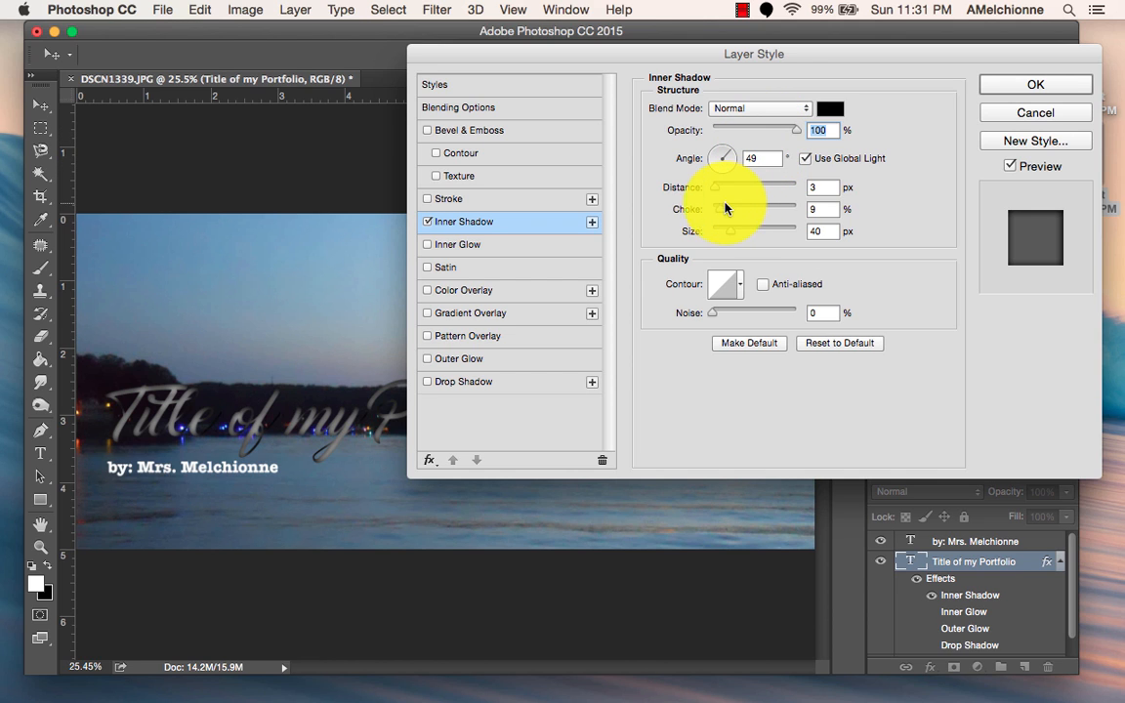
drag(732, 233, 719, 236)
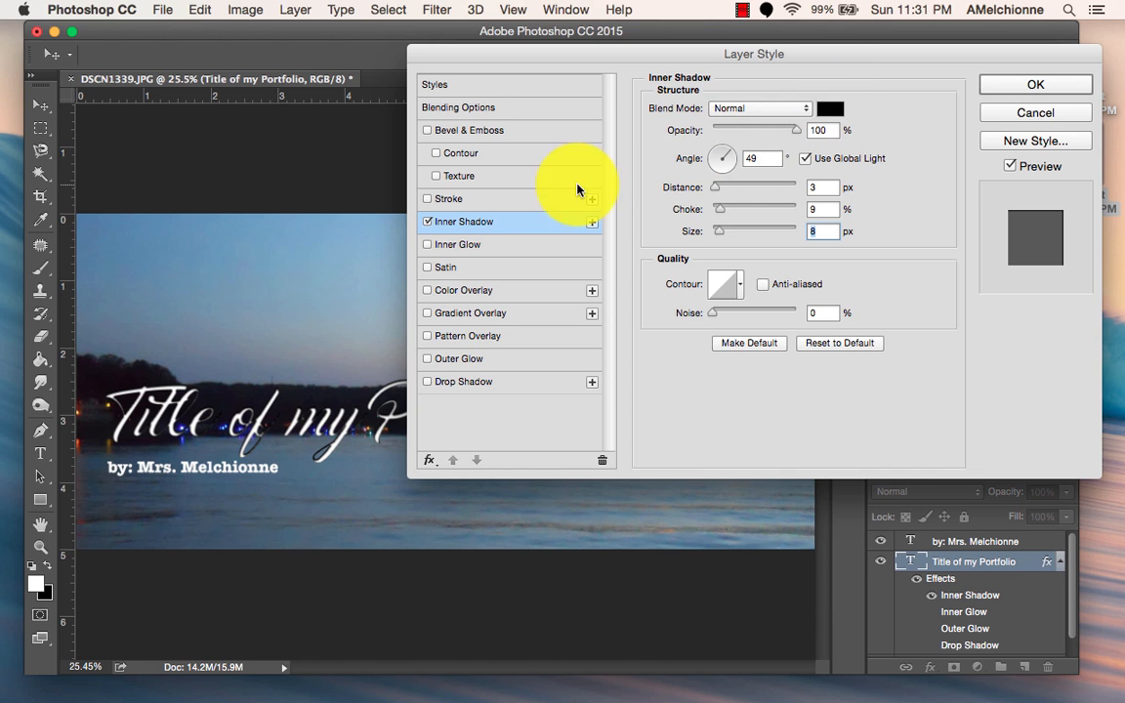
click(426, 221)
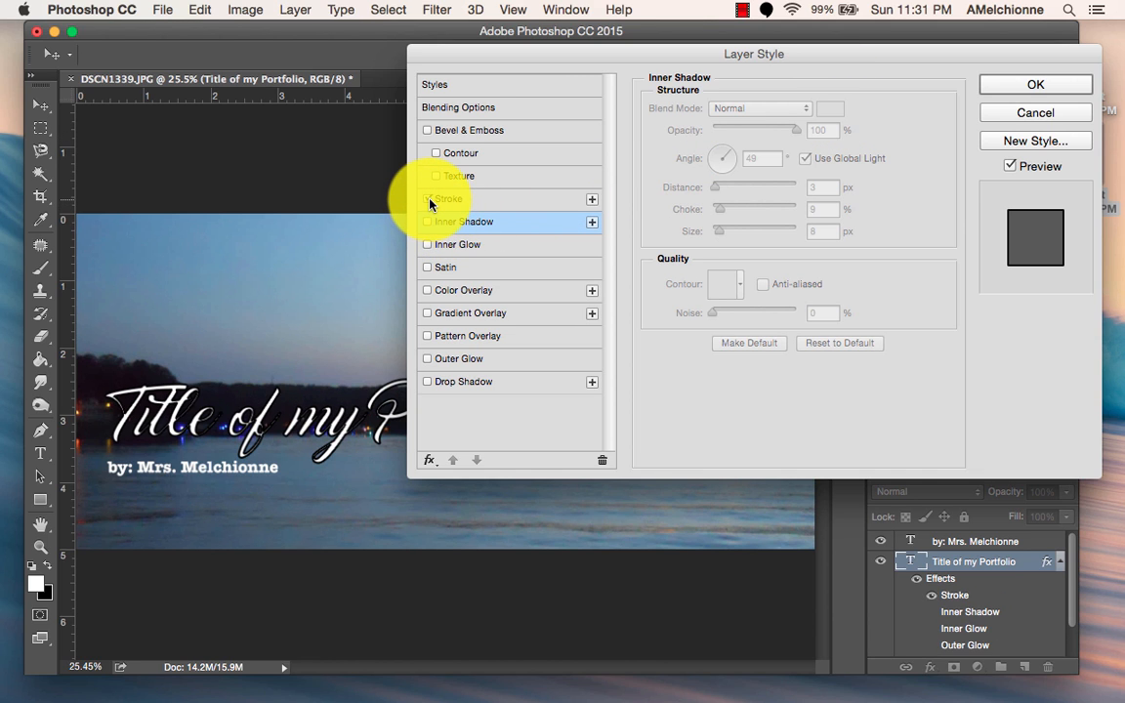
Try a stroke on the title, positioned outside the letters and coloured bright magenta (fc00ff).
click(455, 198)
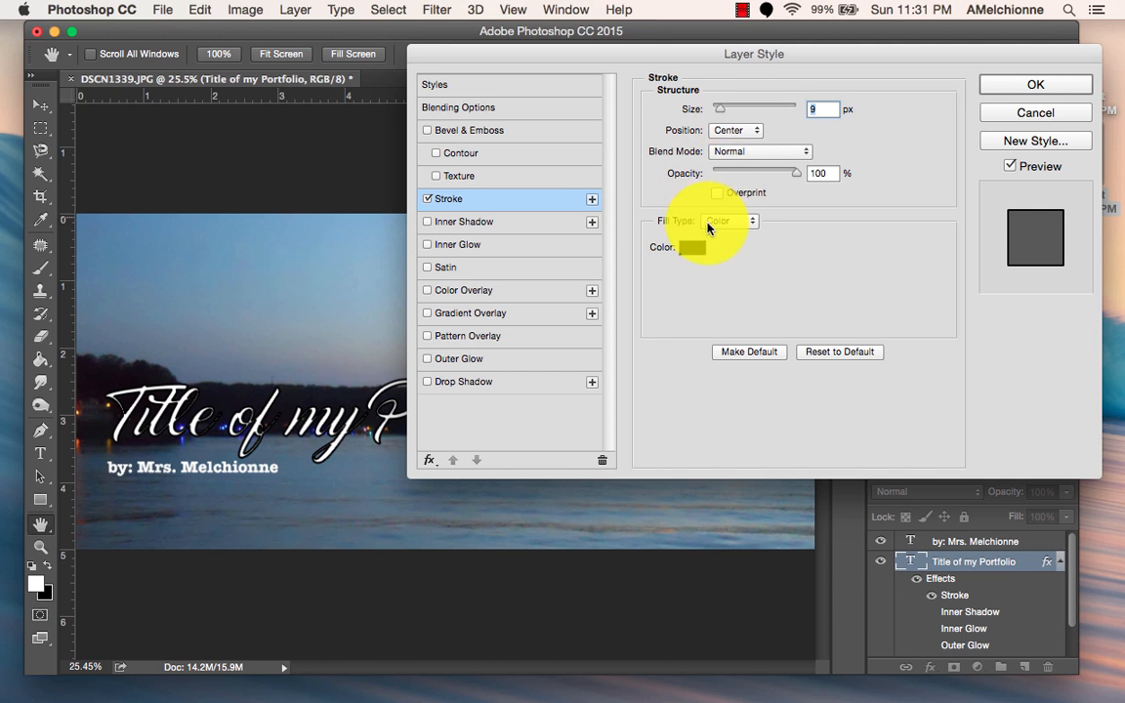
click(730, 130)
click(730, 111)
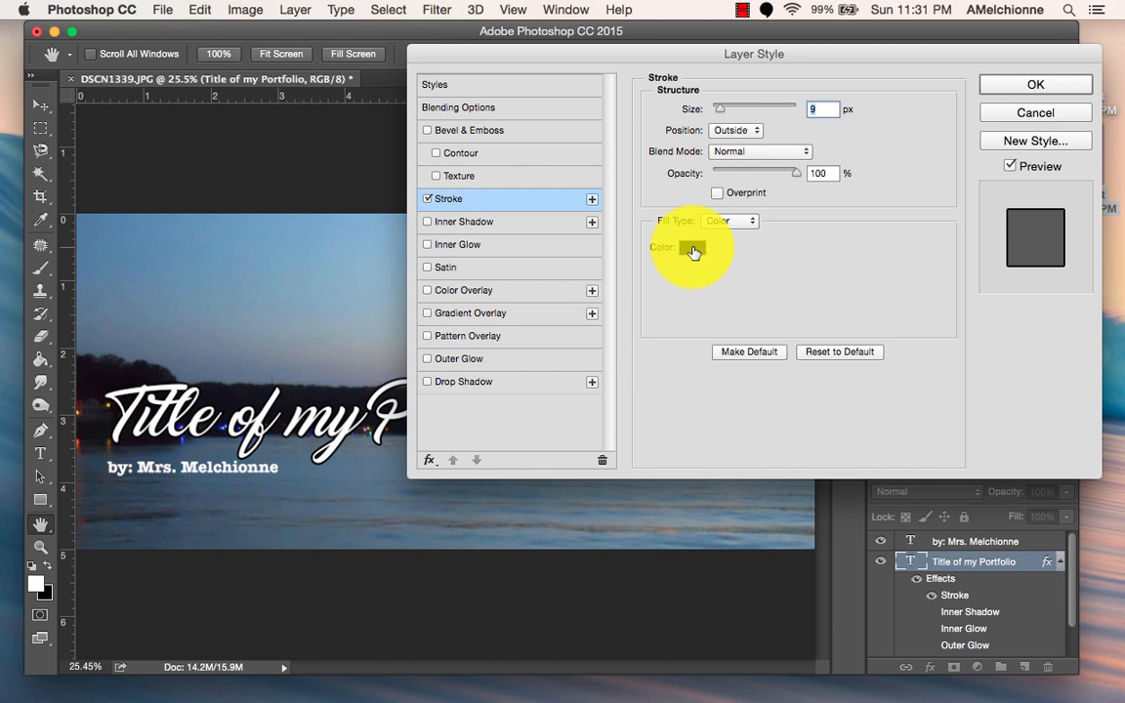
click(692, 251)
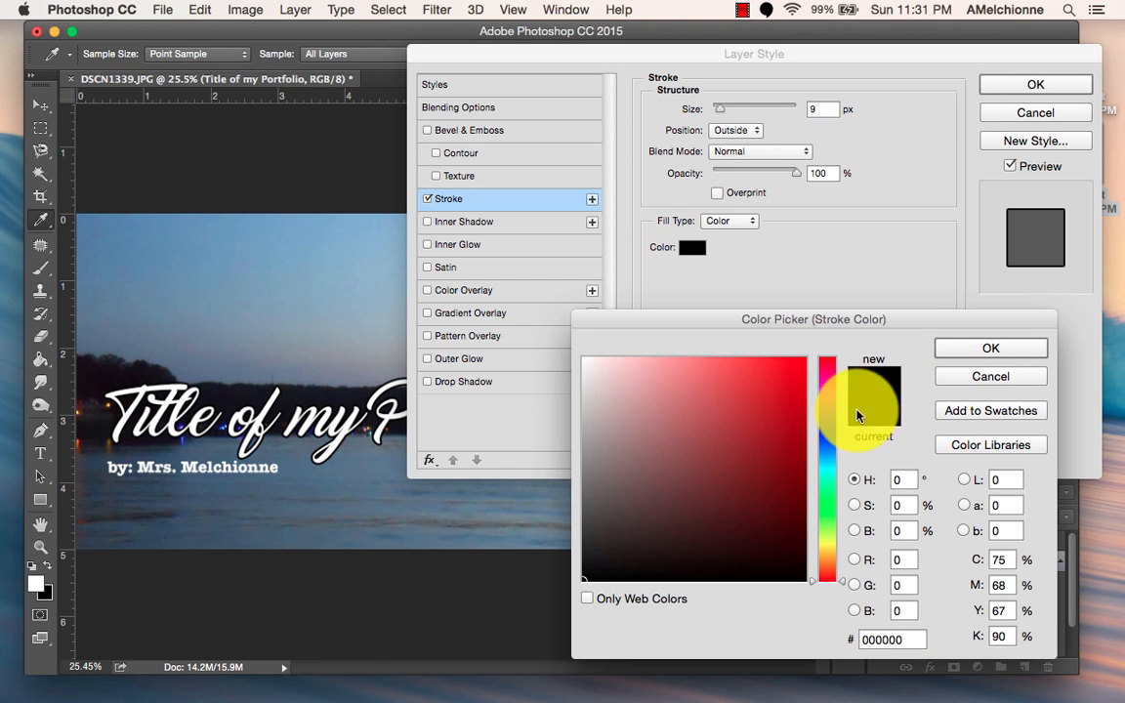
click(827, 393)
click(957, 355)
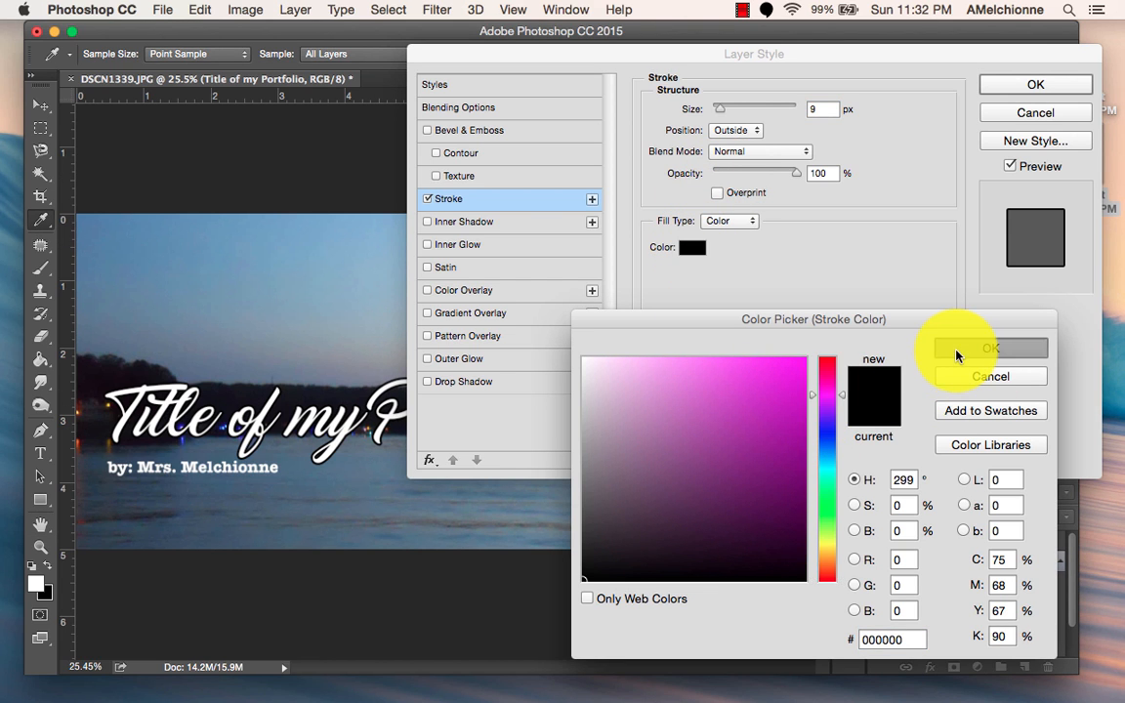
mouse_move(744, 408)
mouse_down()
mouse_move(805, 351)
mouse_move(919, 344)
mouse_up()
click(945, 348)
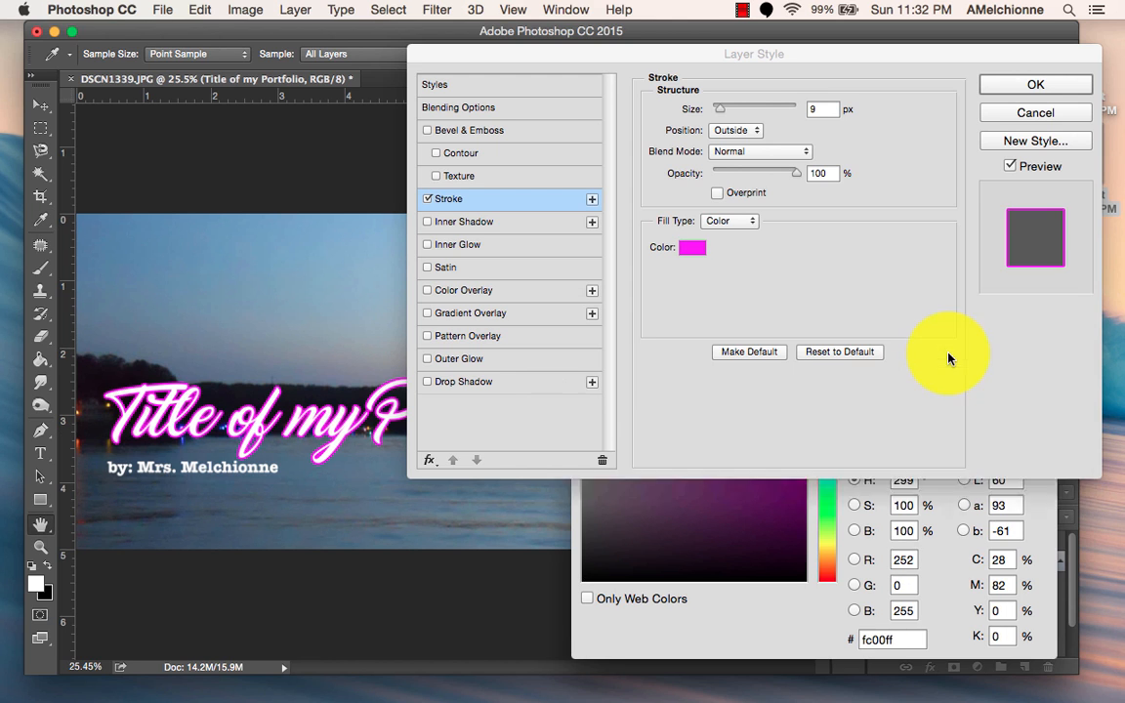
Try a 5 px stroke size, then switch the stroke off and apply the layer style without any effects.
mouse_move(729, 102)
mouse_down()
mouse_move(745, 111)
mouse_move(715, 116)
mouse_up()
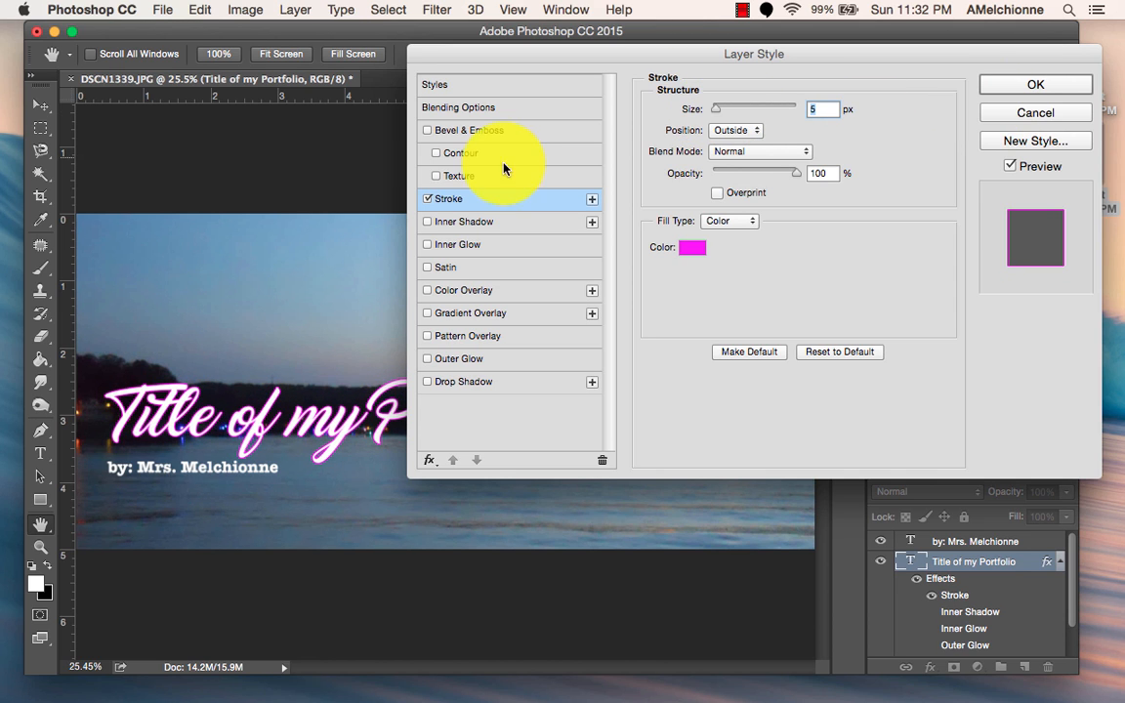
click(426, 198)
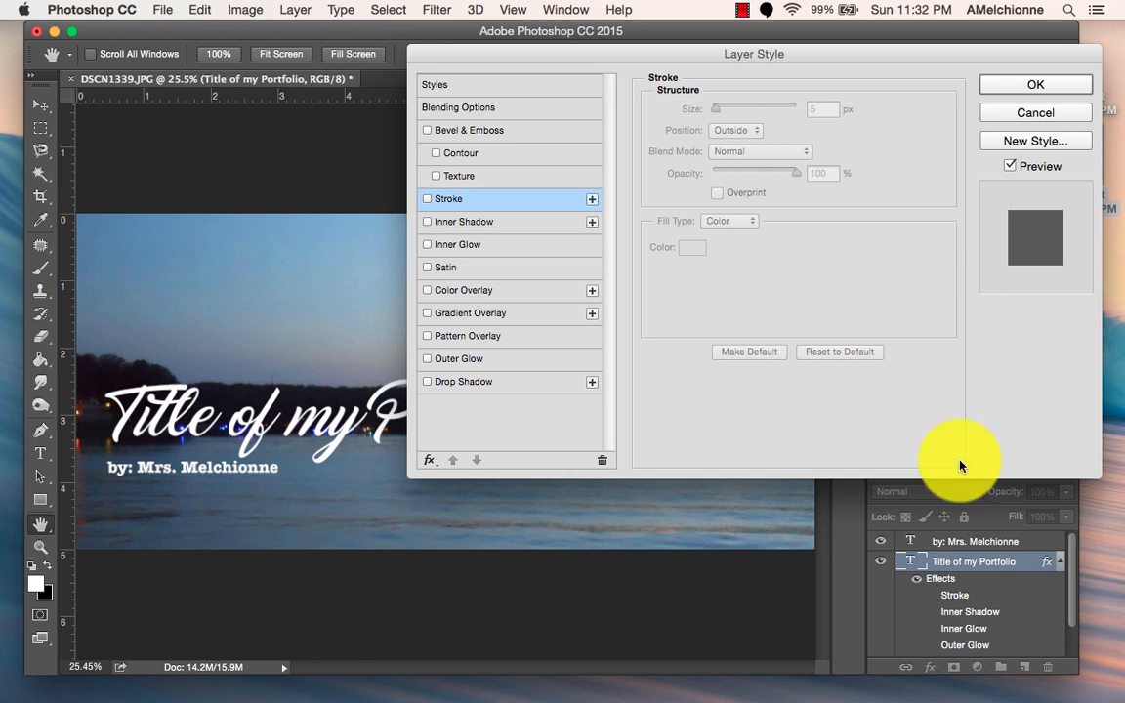
click(1026, 86)
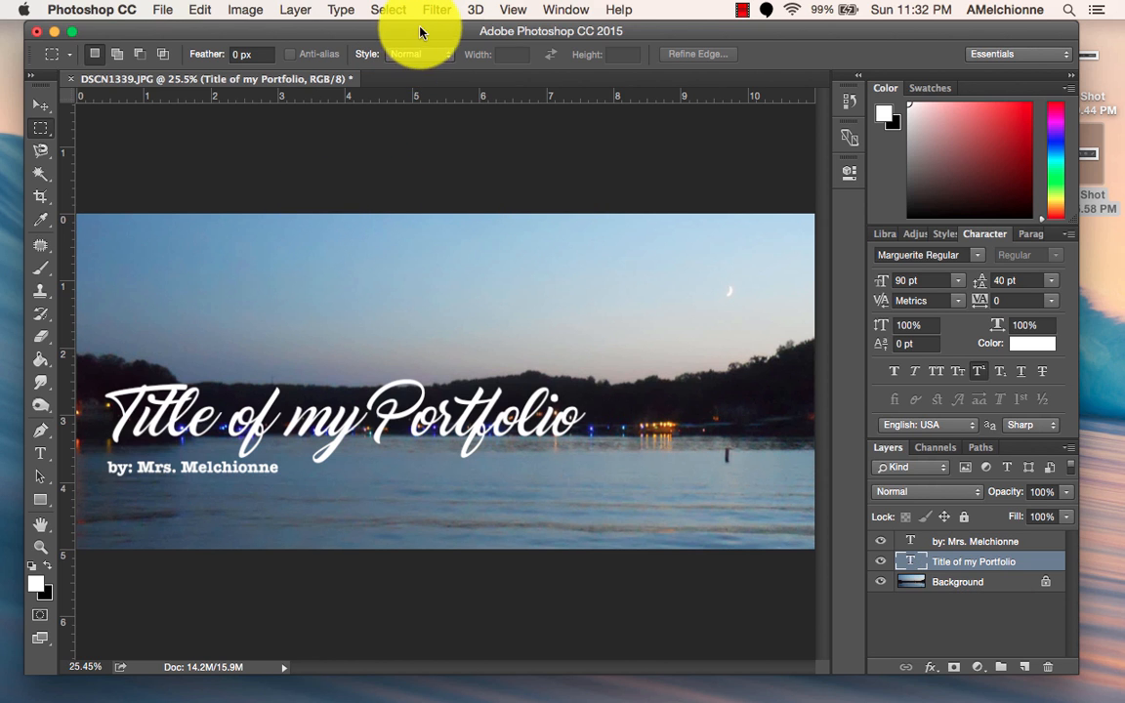
Switch to the cover image assignment in Word, review its instructions and additional tutorial links, then return to Photoshop.
mouse_move(703, 676)
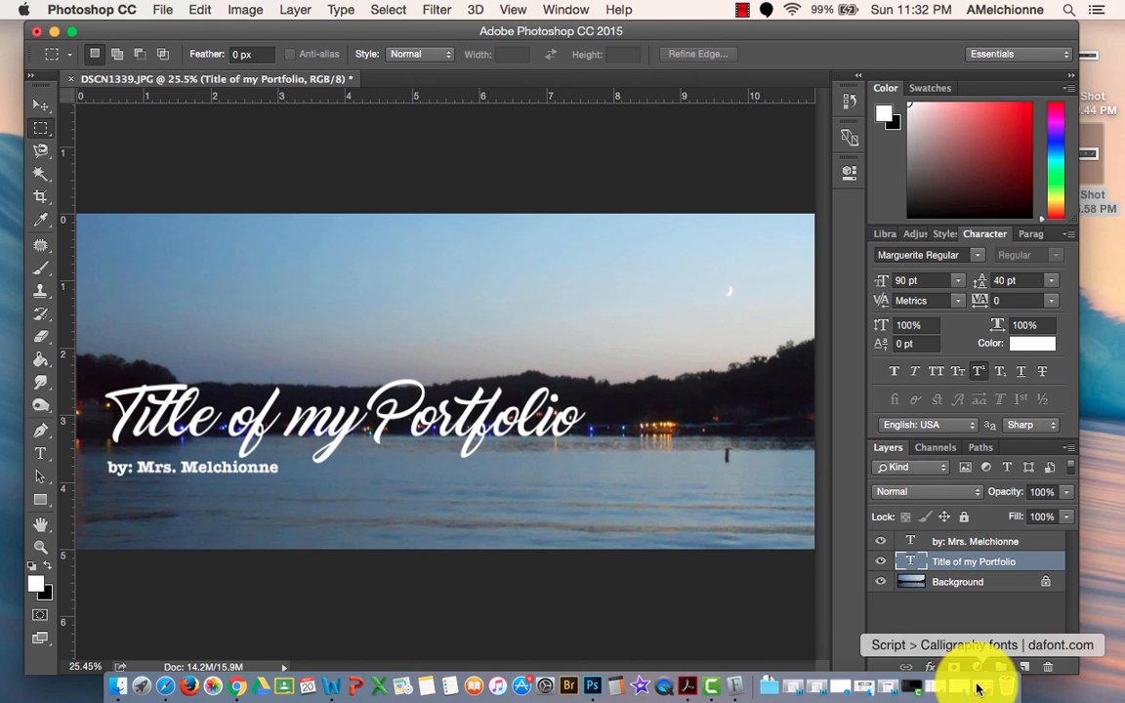
click(886, 692)
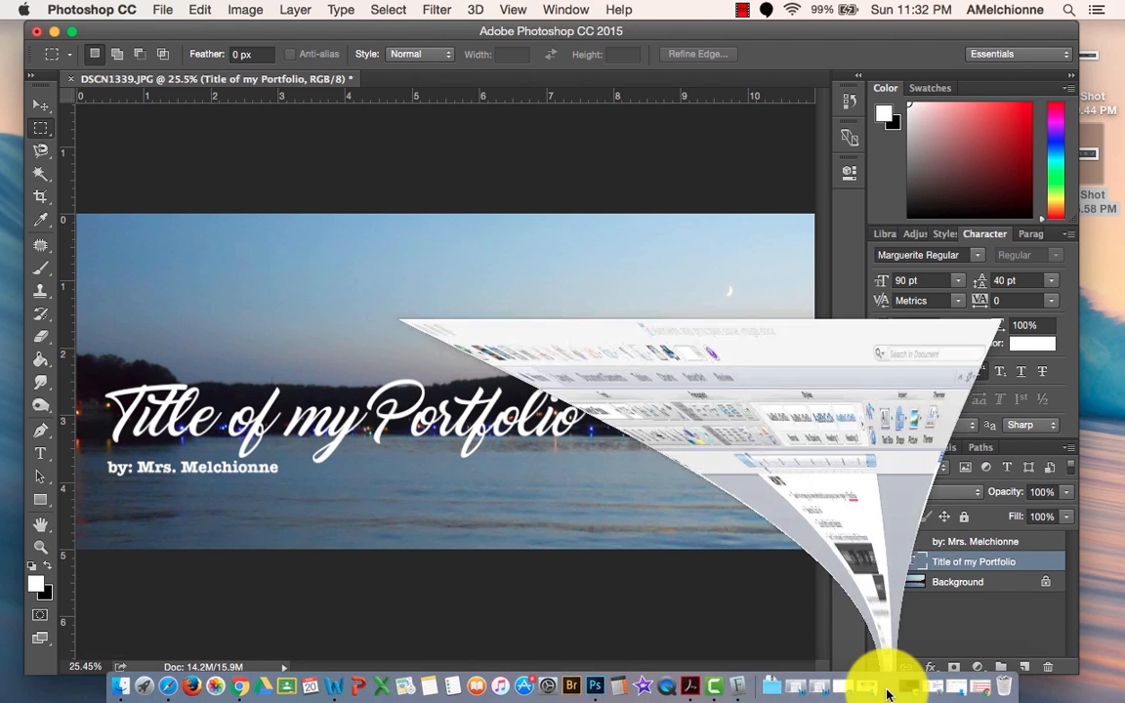
scroll(574, 273, up, 5)
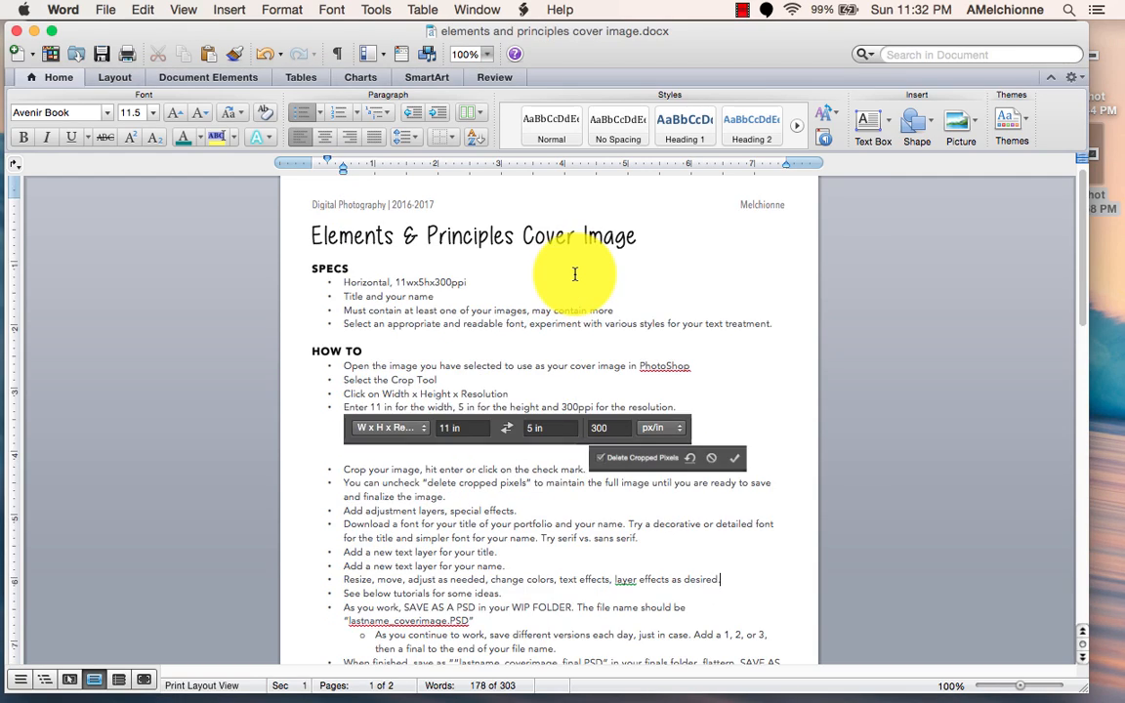
scroll(574, 273, down, 7)
scroll(574, 273, down, 8)
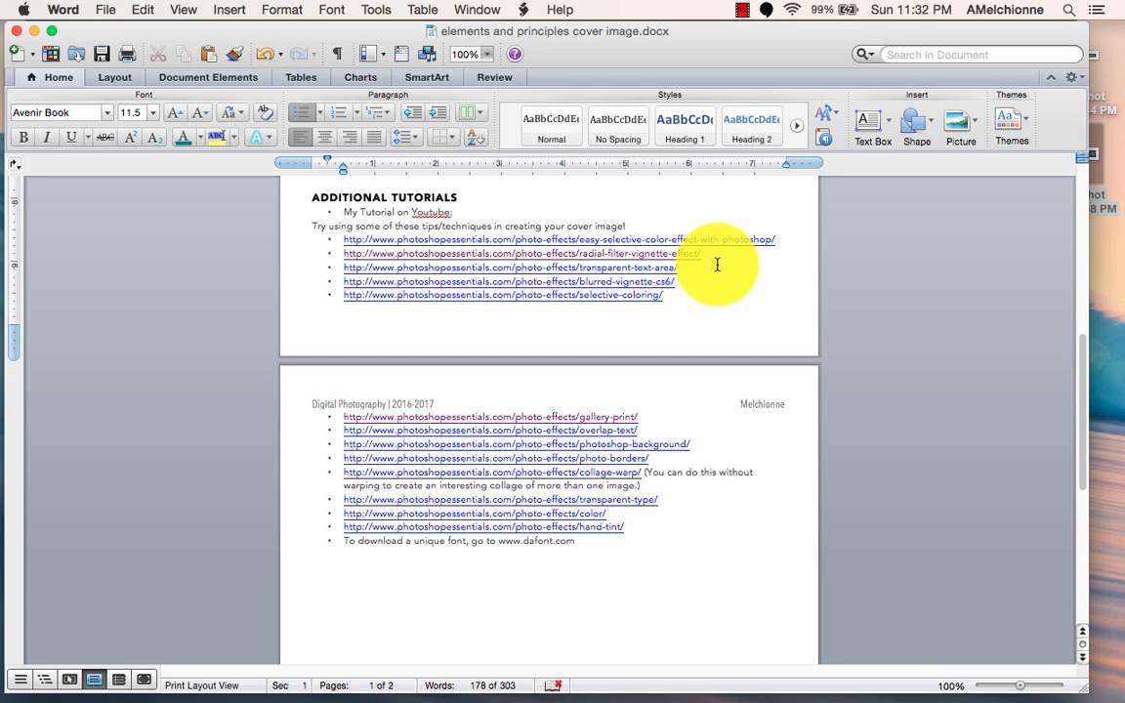
drag(295, 37, 370, 40)
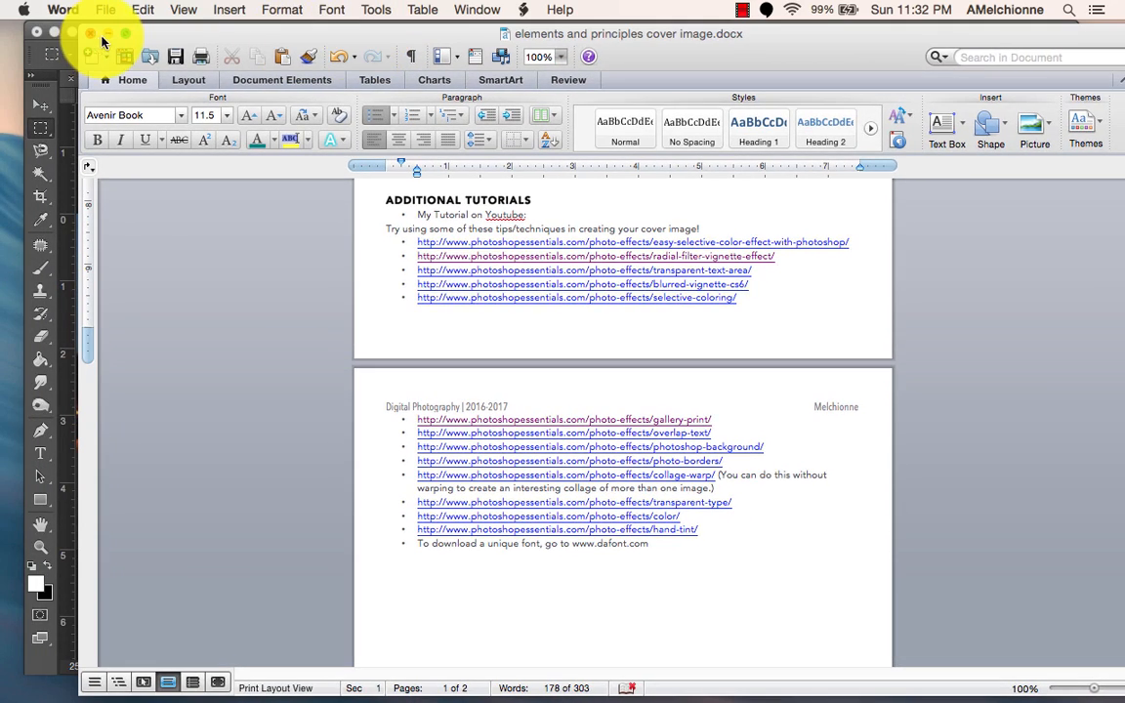
click(106, 35)
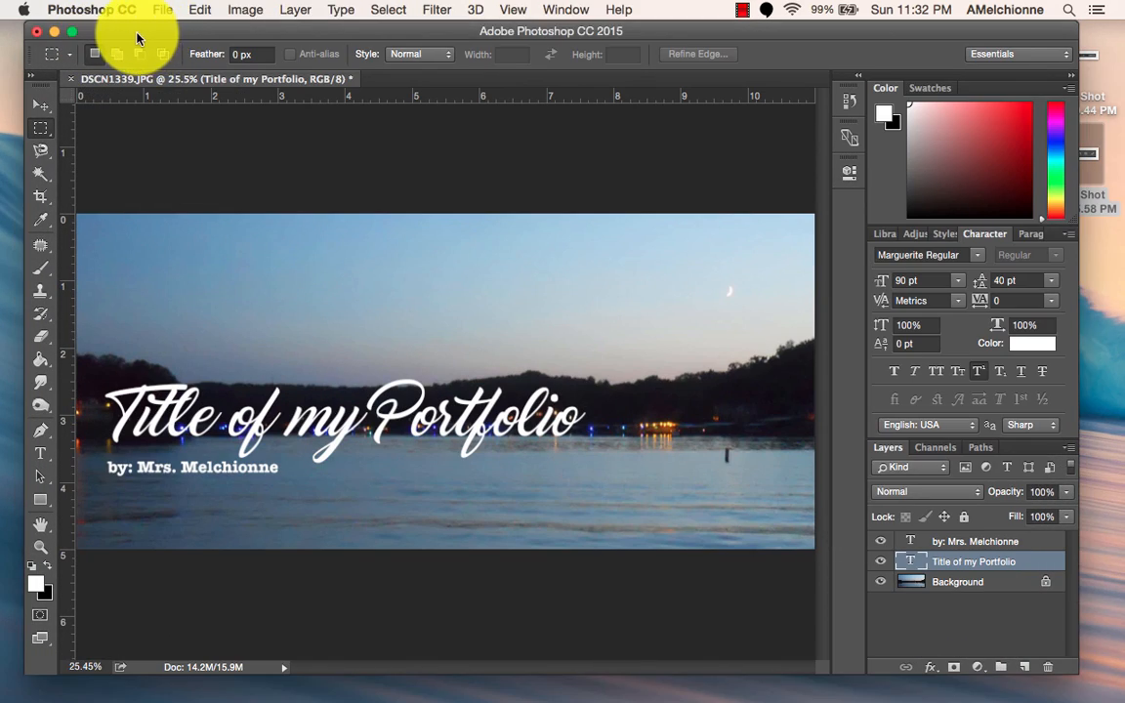
Save the banner as a layered Photoshop file in Downloads, named with the author's last name followed by "_coverimage".
drag(149, 33, 131, 34)
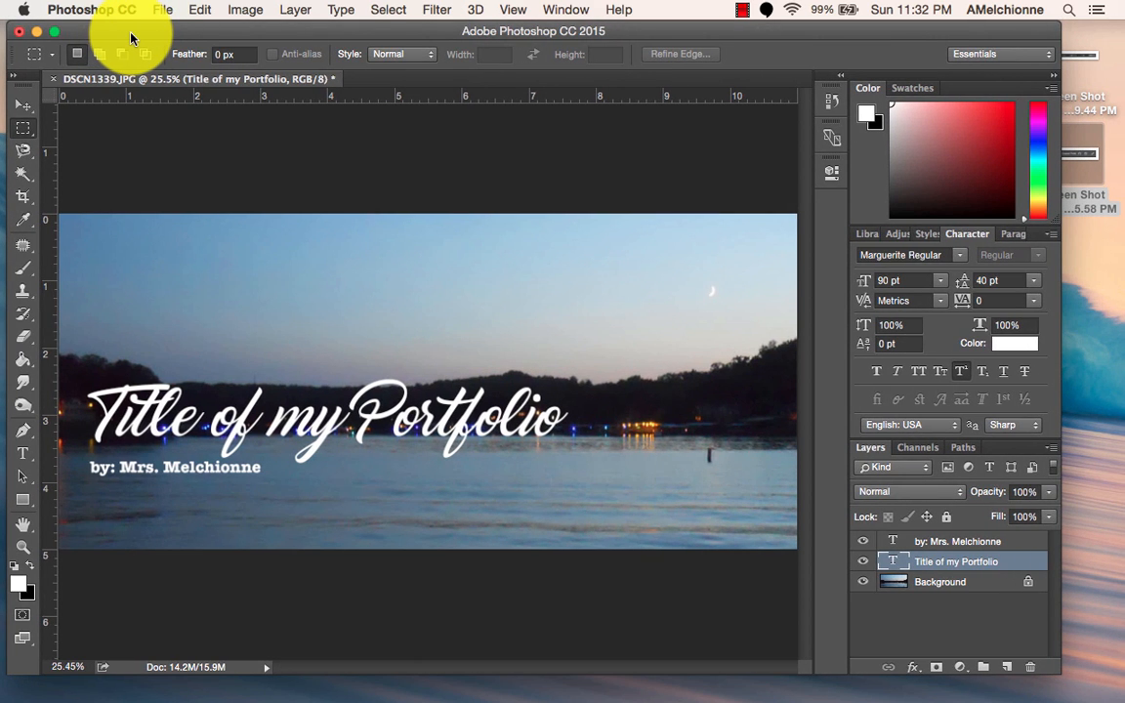
click(159, 9)
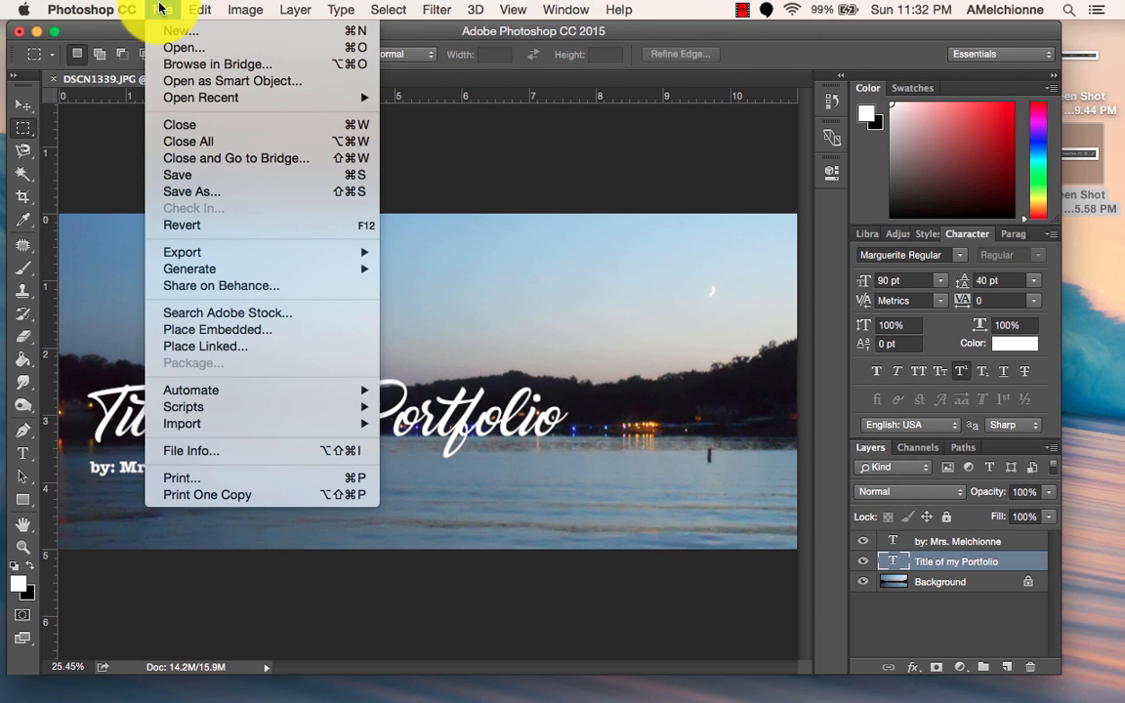
click(202, 189)
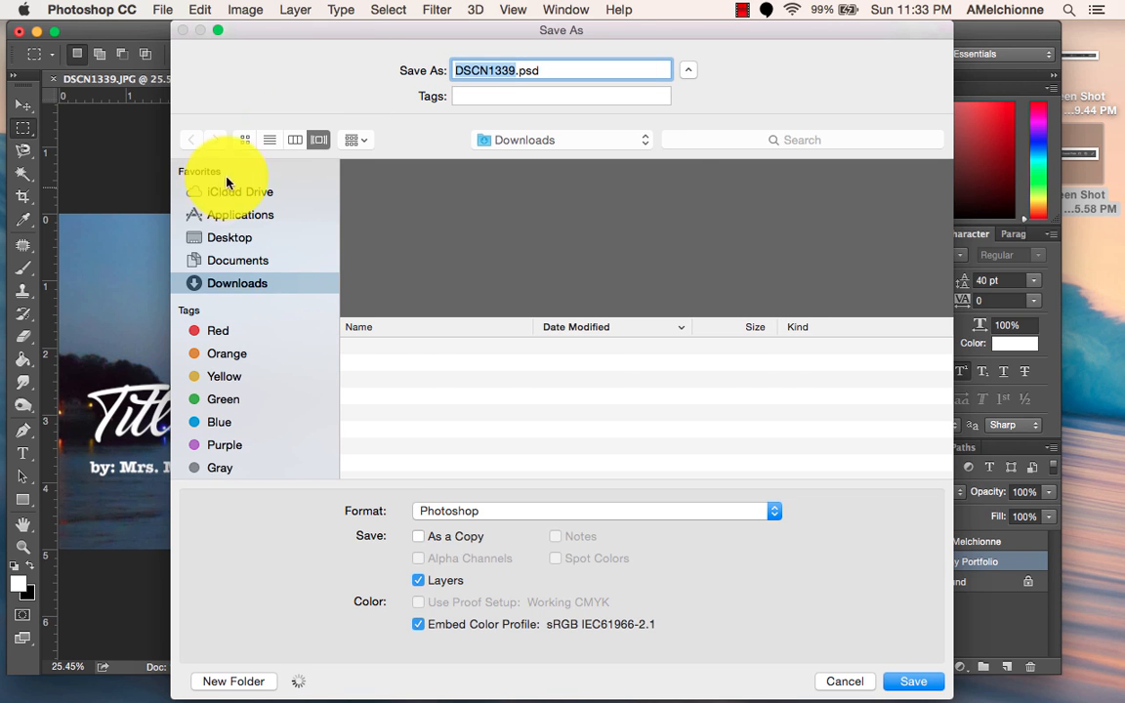
drag(387, 35, 313, 41)
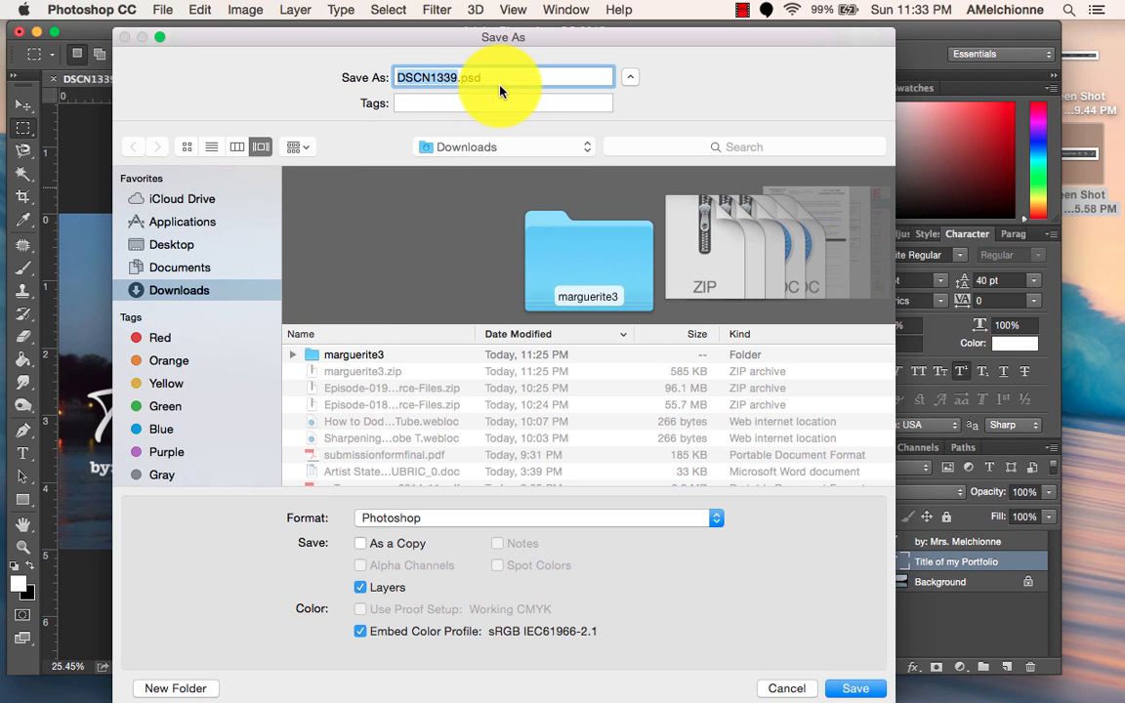
text(melchionne_coverimage)
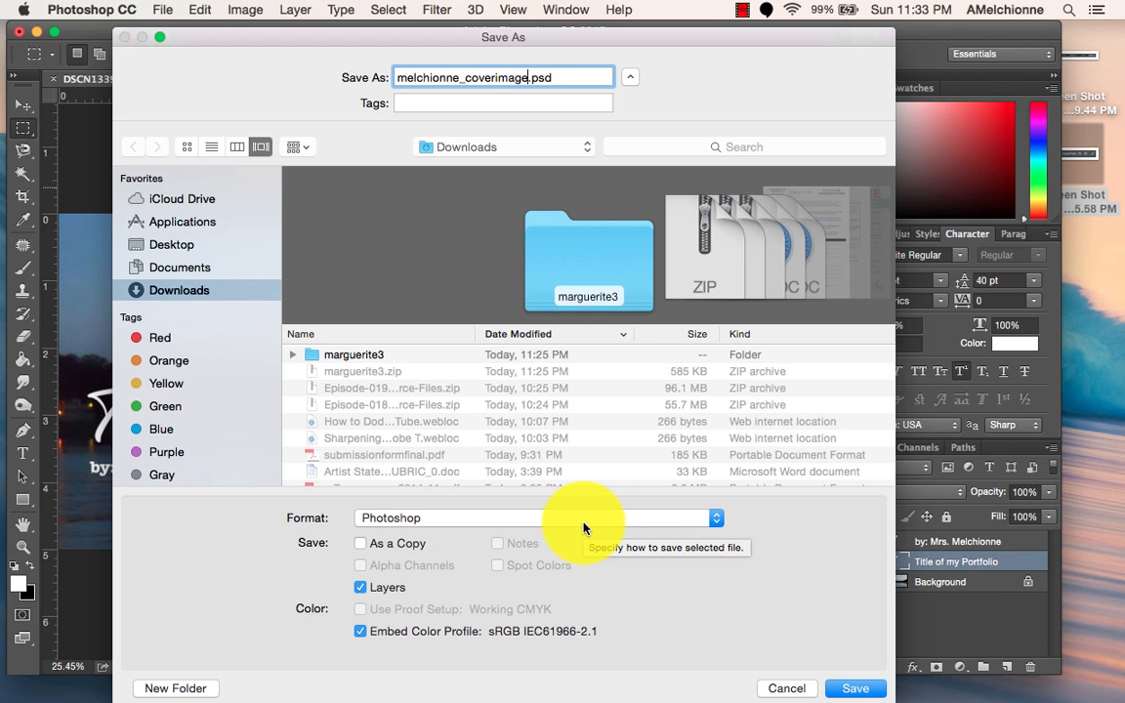
drag(397, 78, 465, 77)
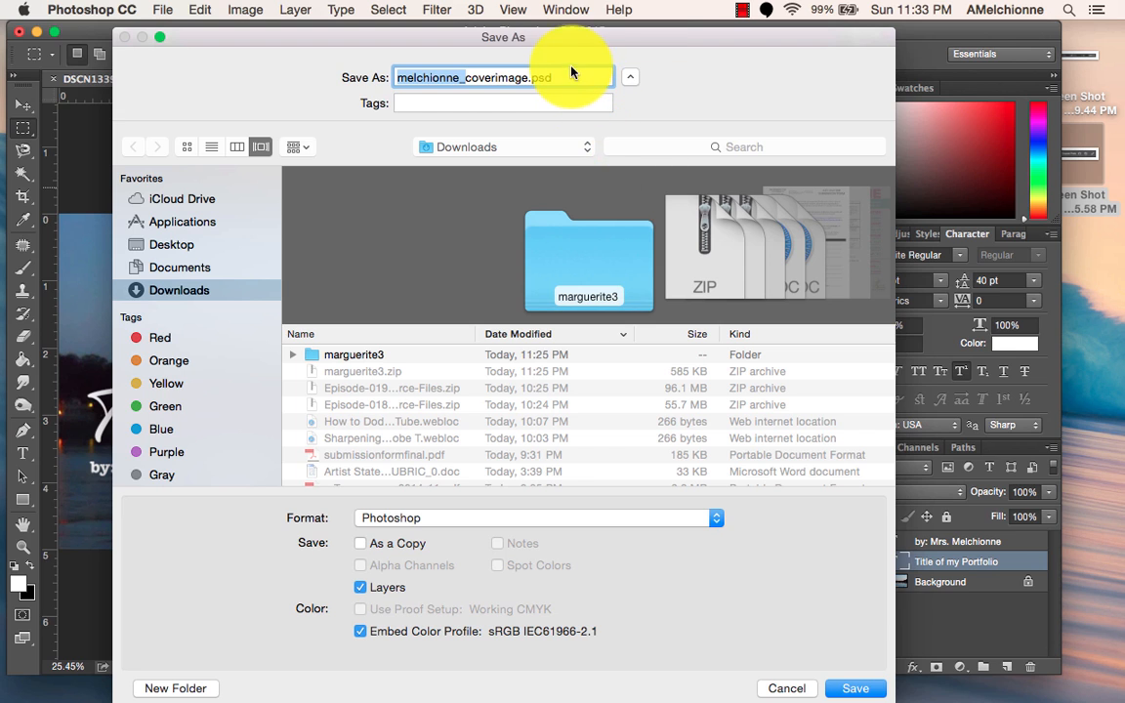
click(850, 688)
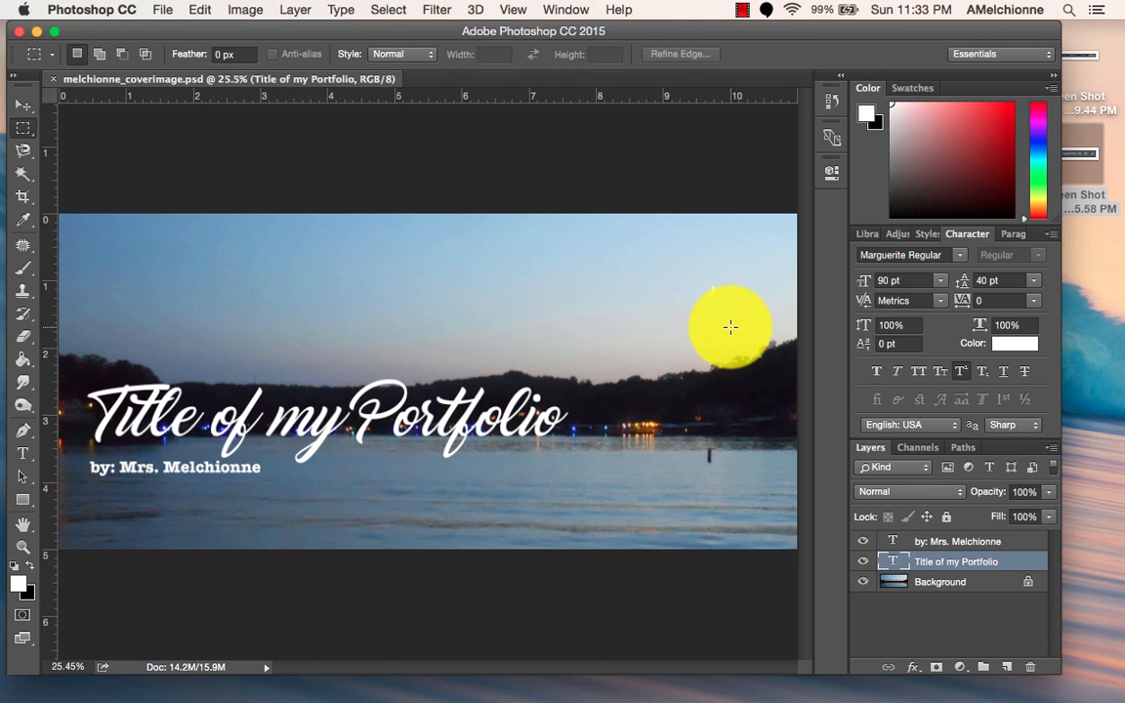
Save another layered Photoshop copy in the marguerite3 folder, adding "_final" to the end of the file name.
click(160, 7)
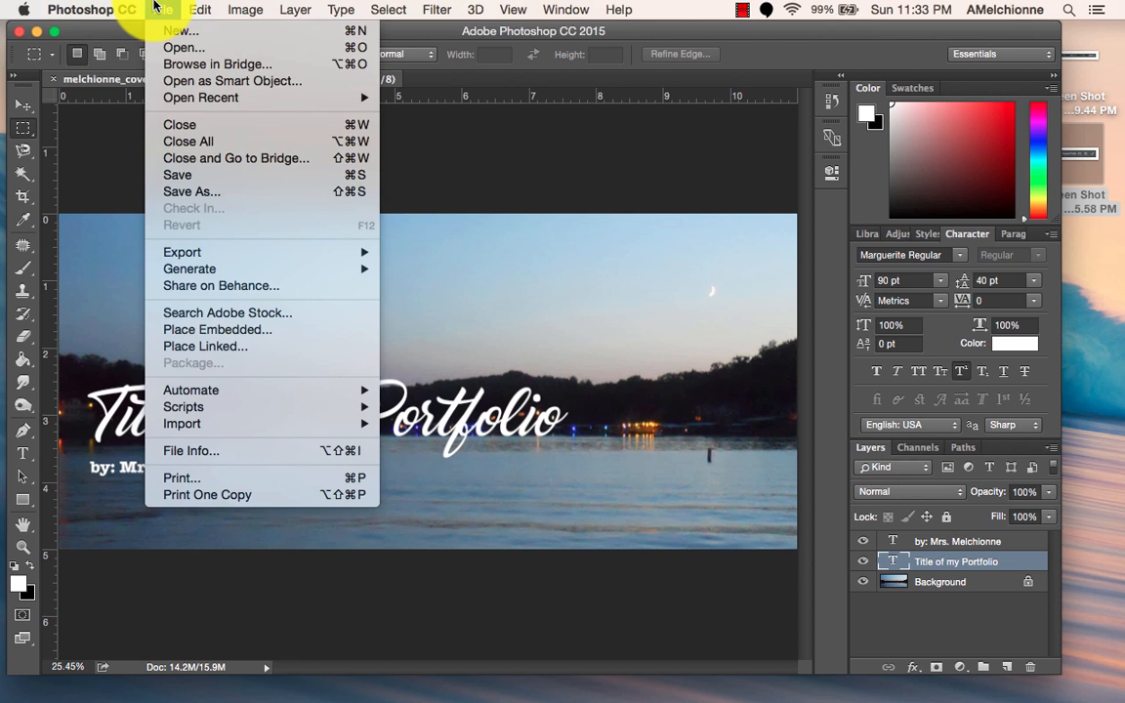
click(205, 193)
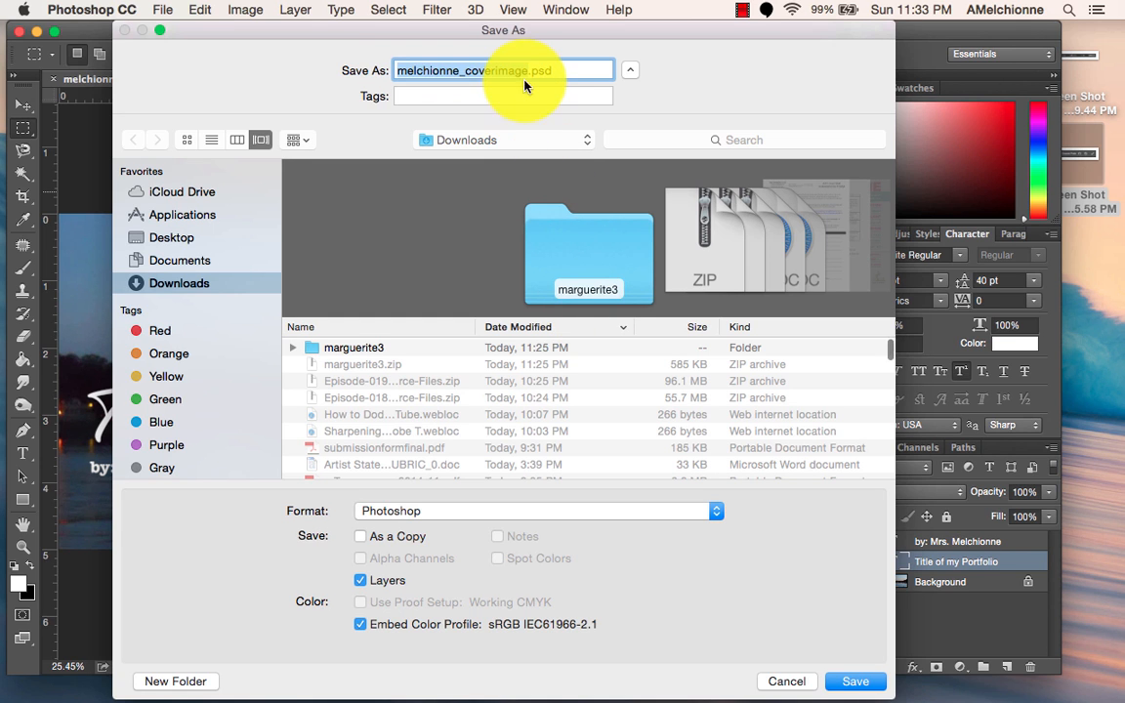
click(527, 70)
text(2)
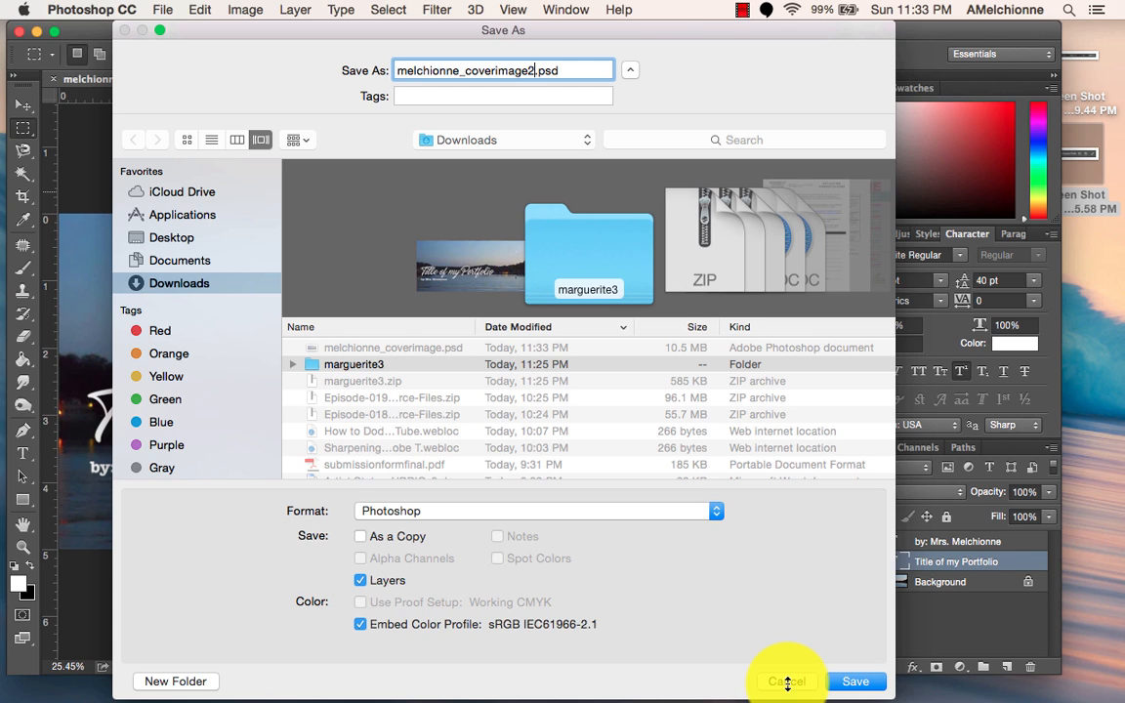
key(BackSpace)
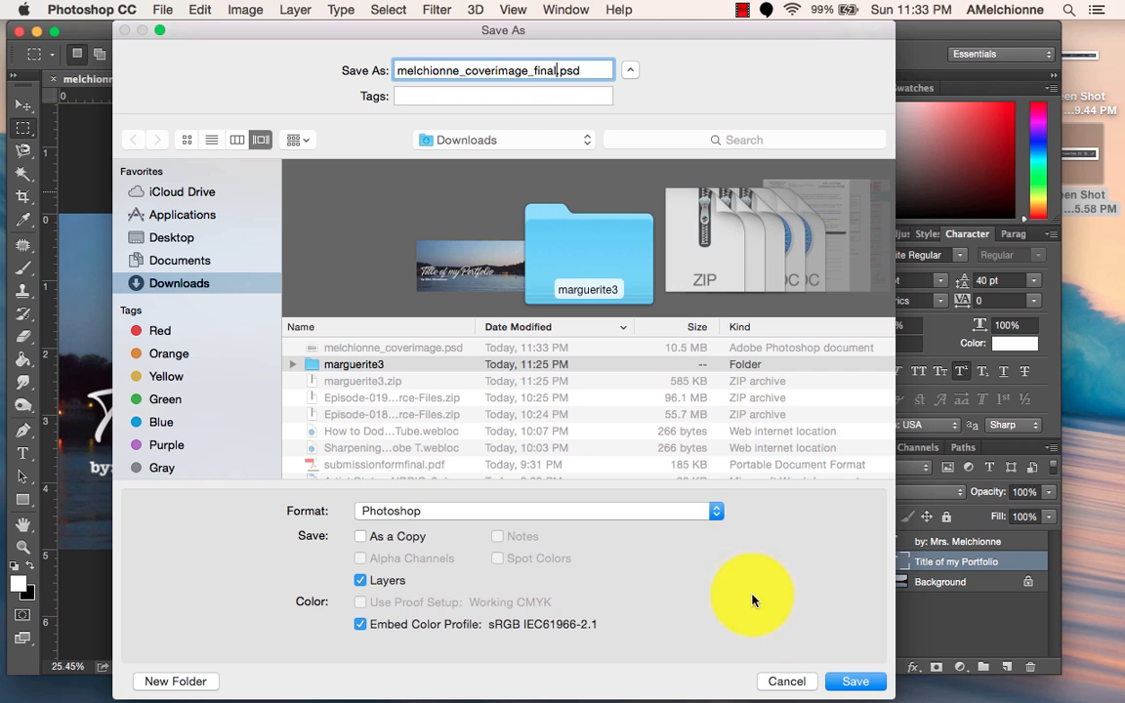
click(856, 681)
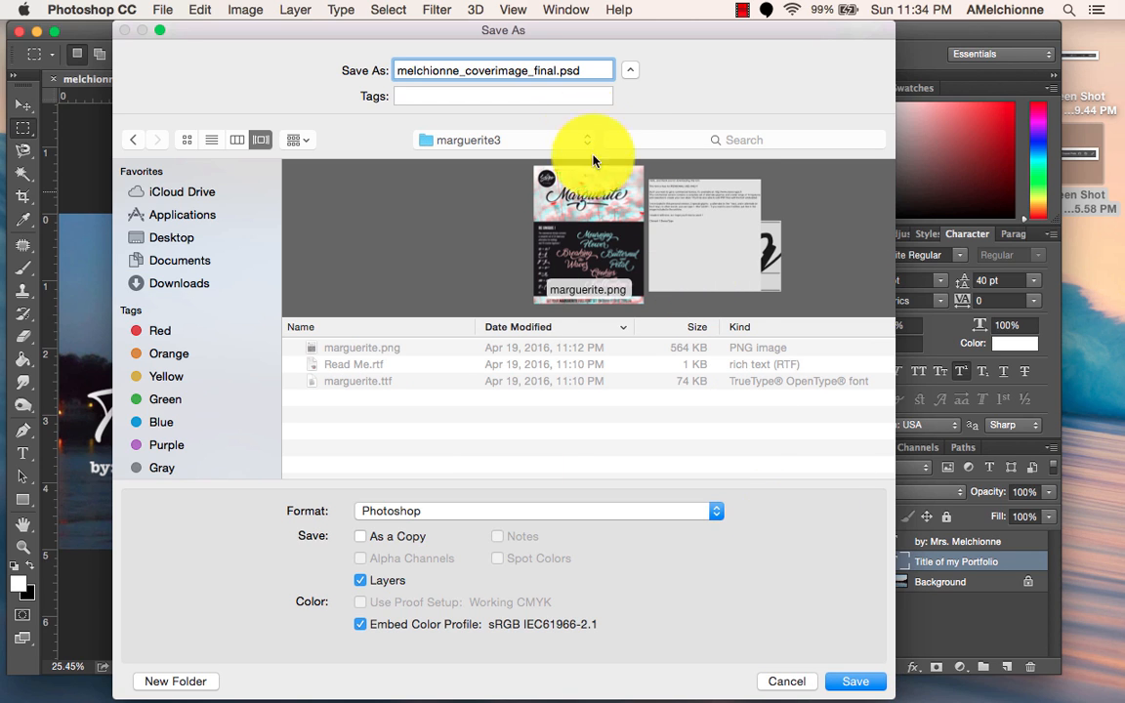
click(857, 677)
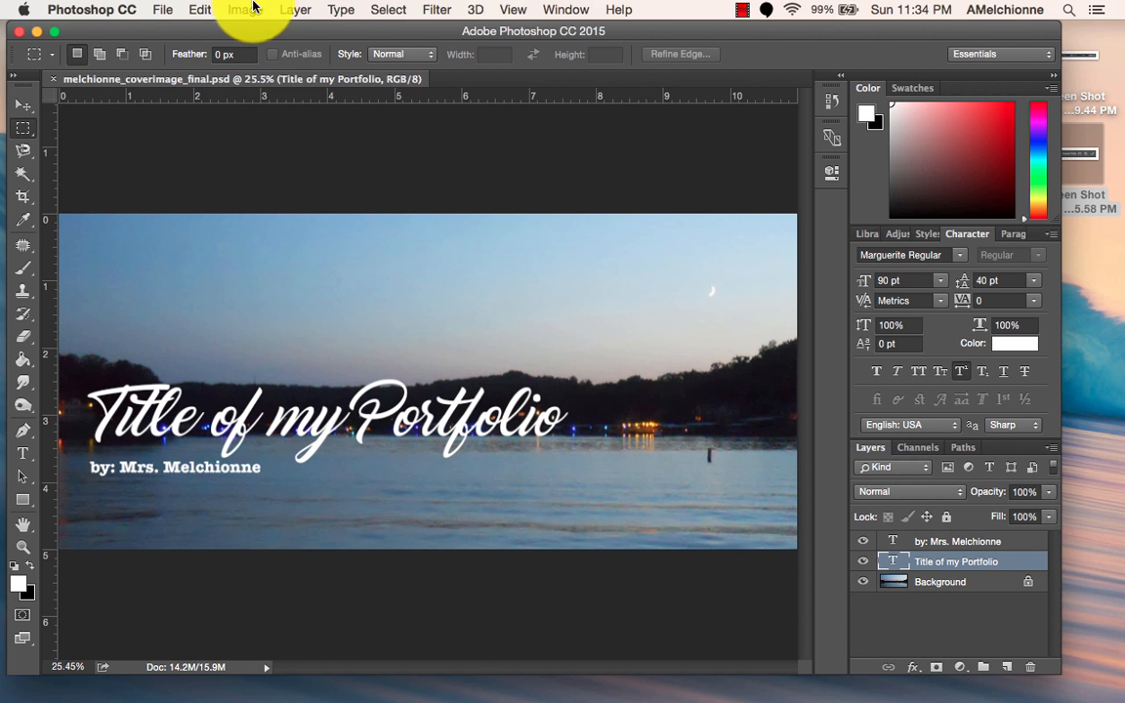
Merge the visible layers and save the final cover image as a JPEG at maximum quality 12 in progressive format.
click(295, 9)
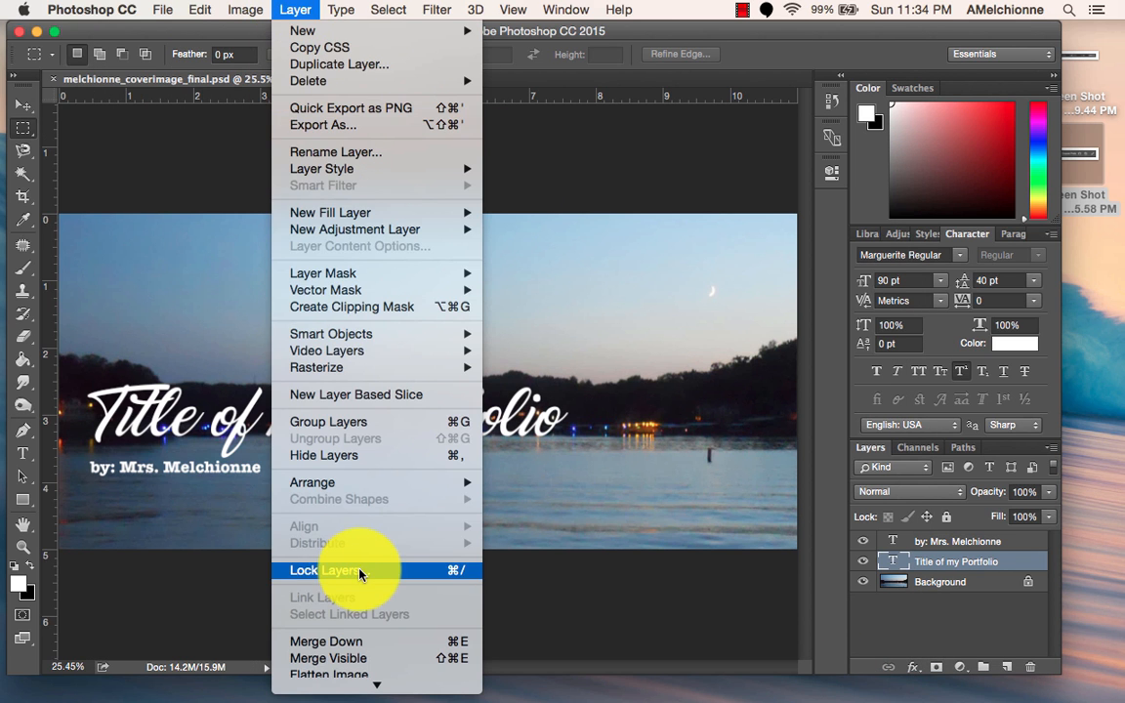
click(338, 661)
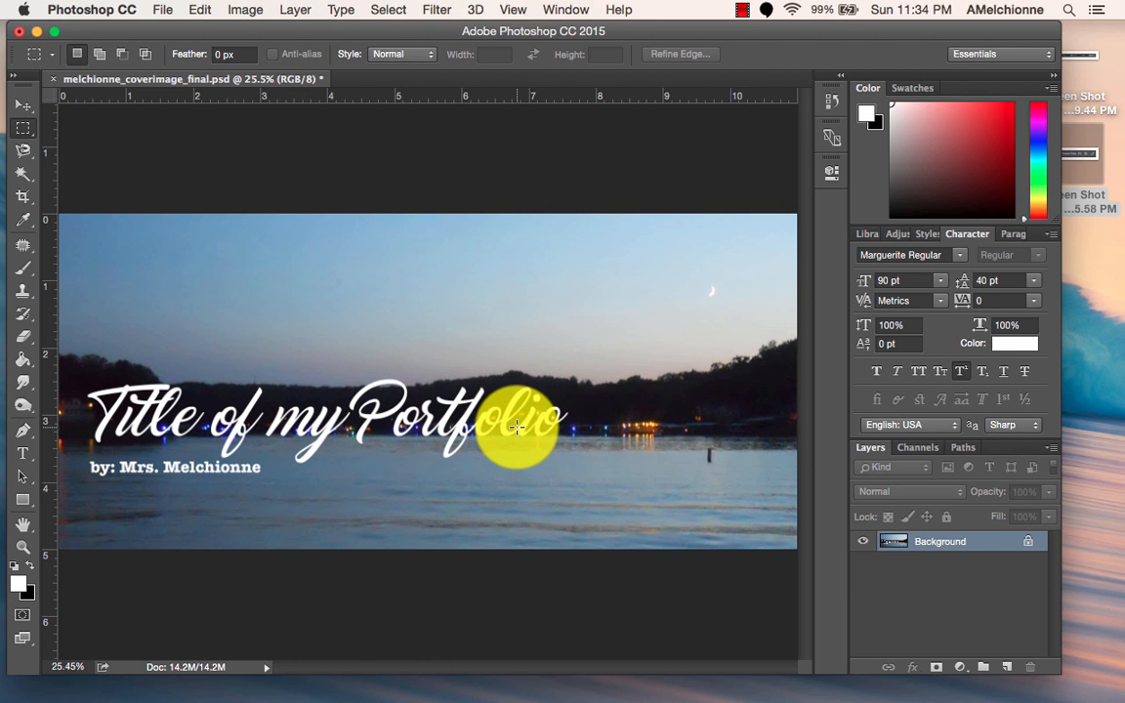
click(164, 9)
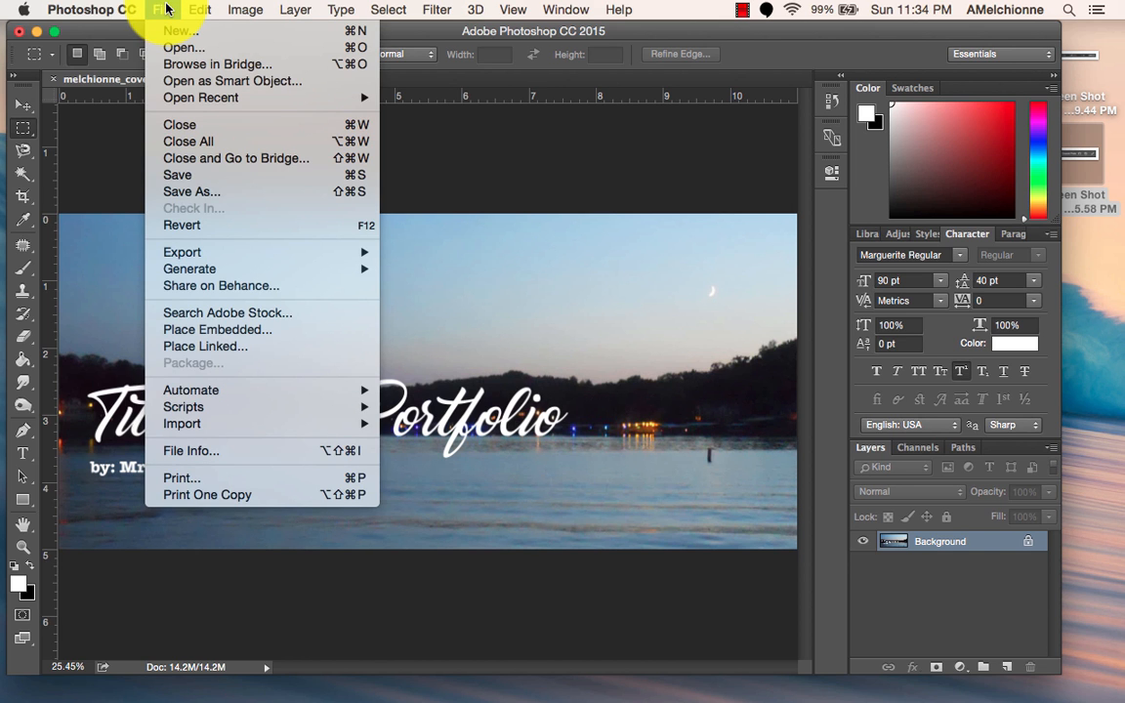
click(182, 191)
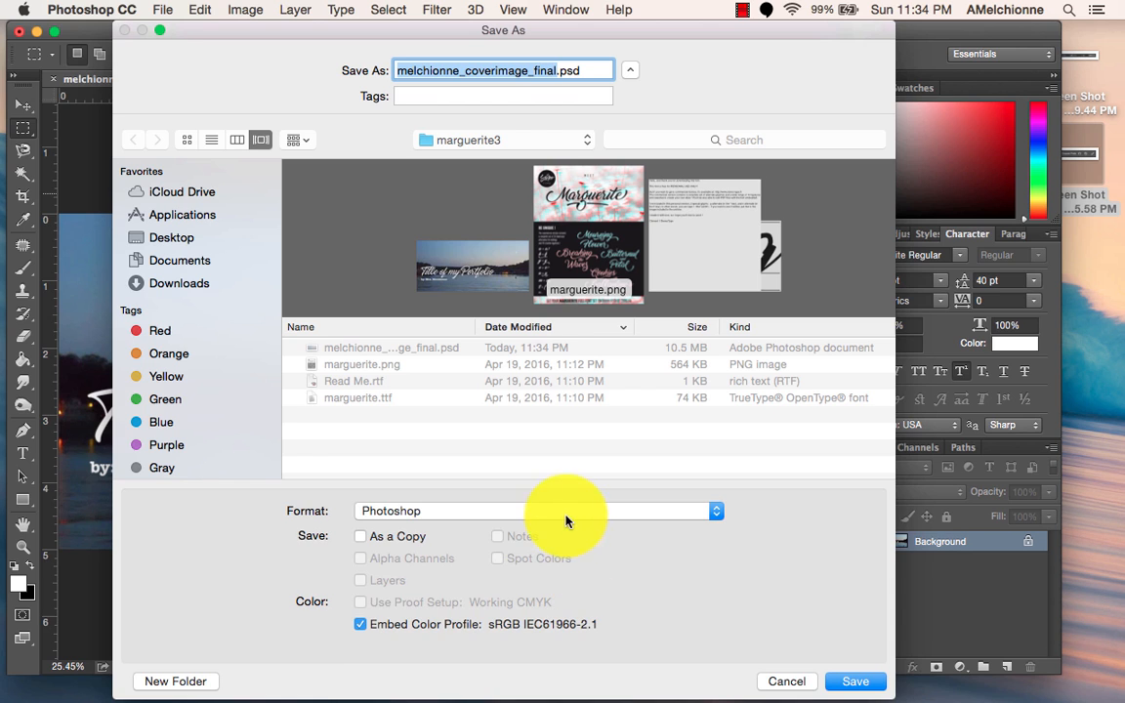
click(564, 512)
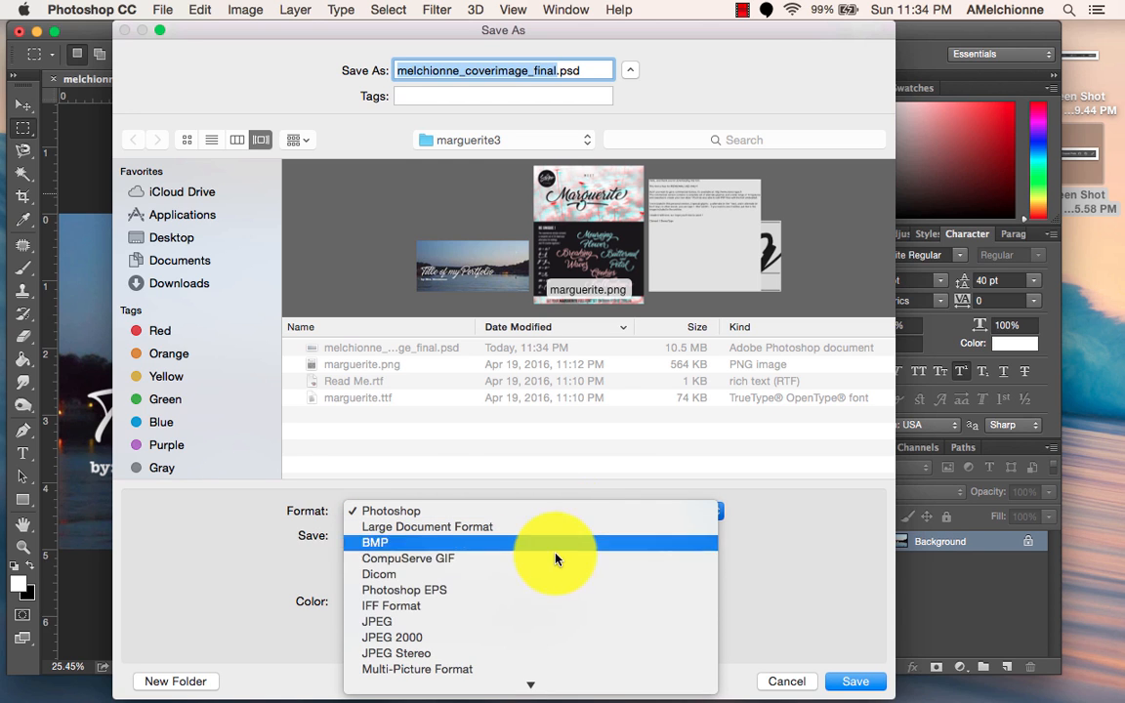
click(545, 622)
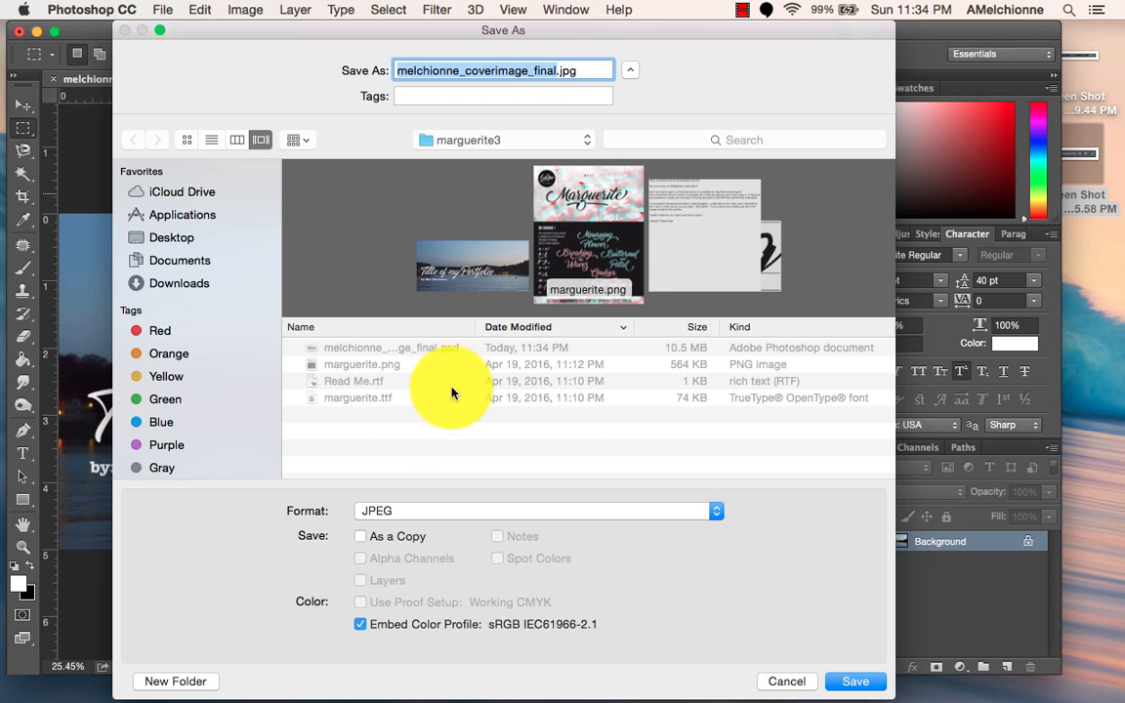
click(856, 683)
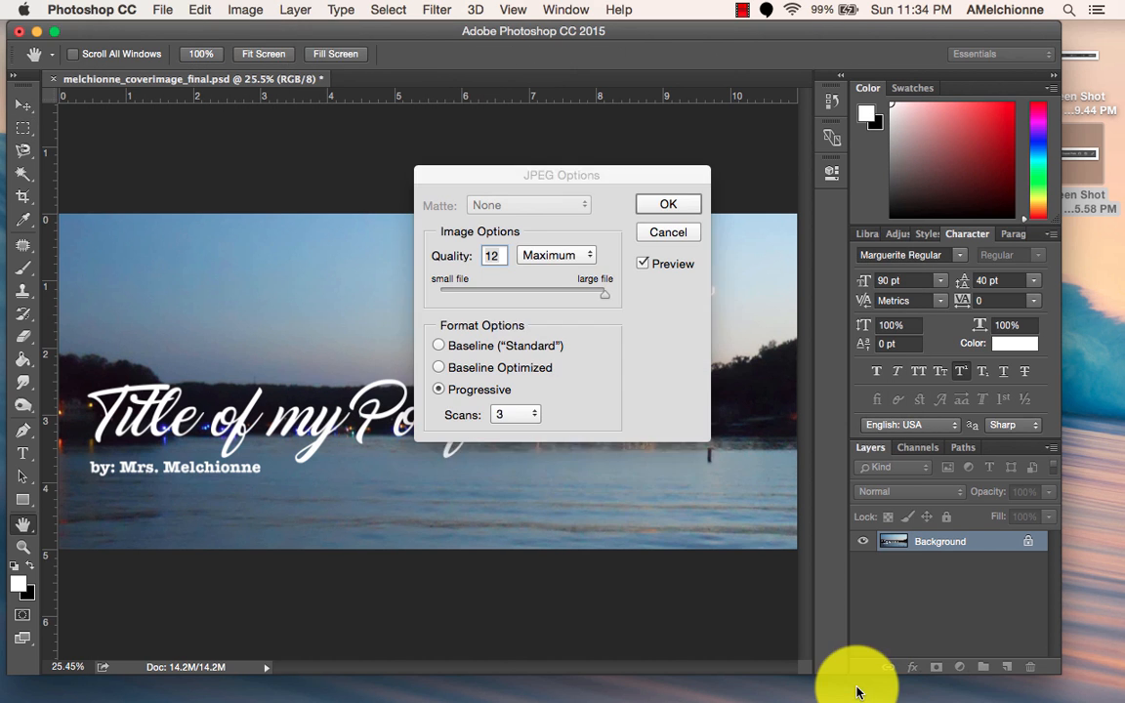
click(664, 205)
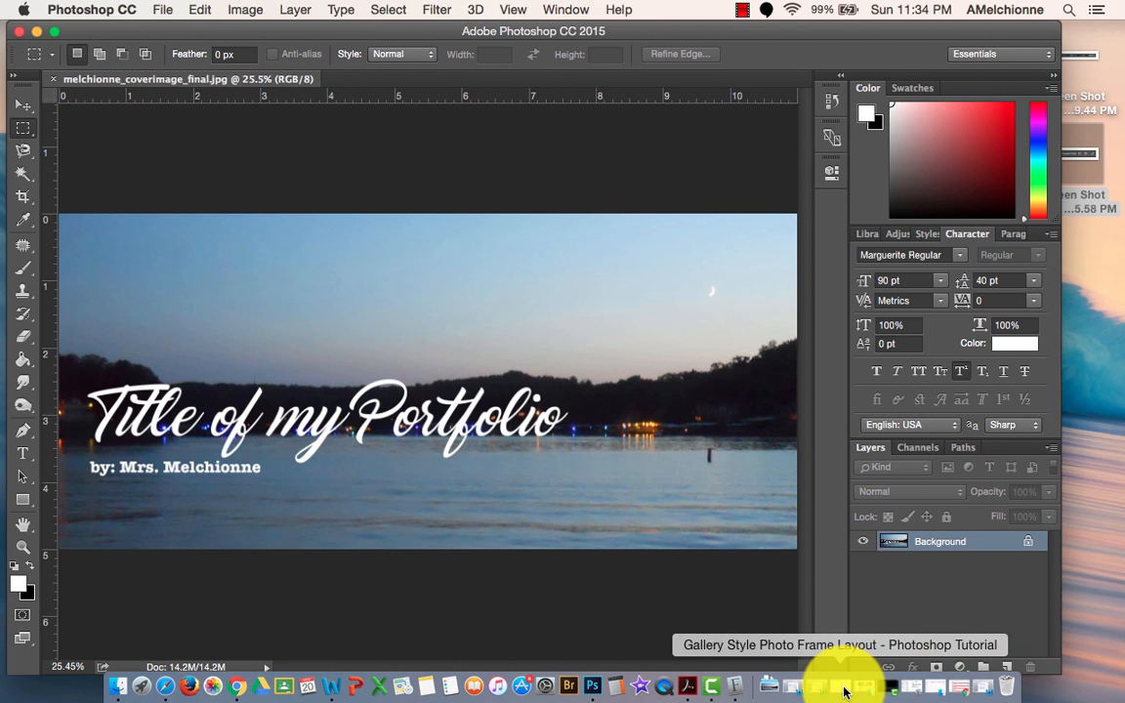
Switch to the cover image assignment in Word, review its file-saving instructions and tutorial links, and minimize the document.
click(990, 688)
scroll(663, 347, up, 10)
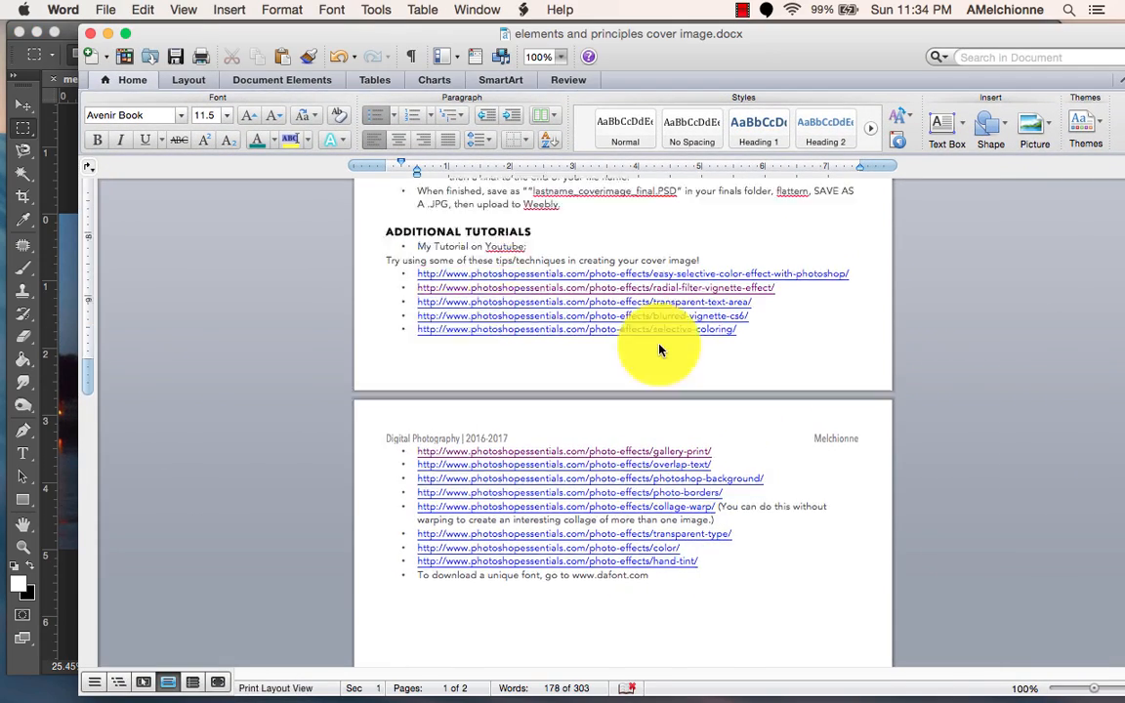
scroll(659, 350, down, 3)
scroll(659, 344, up, 1)
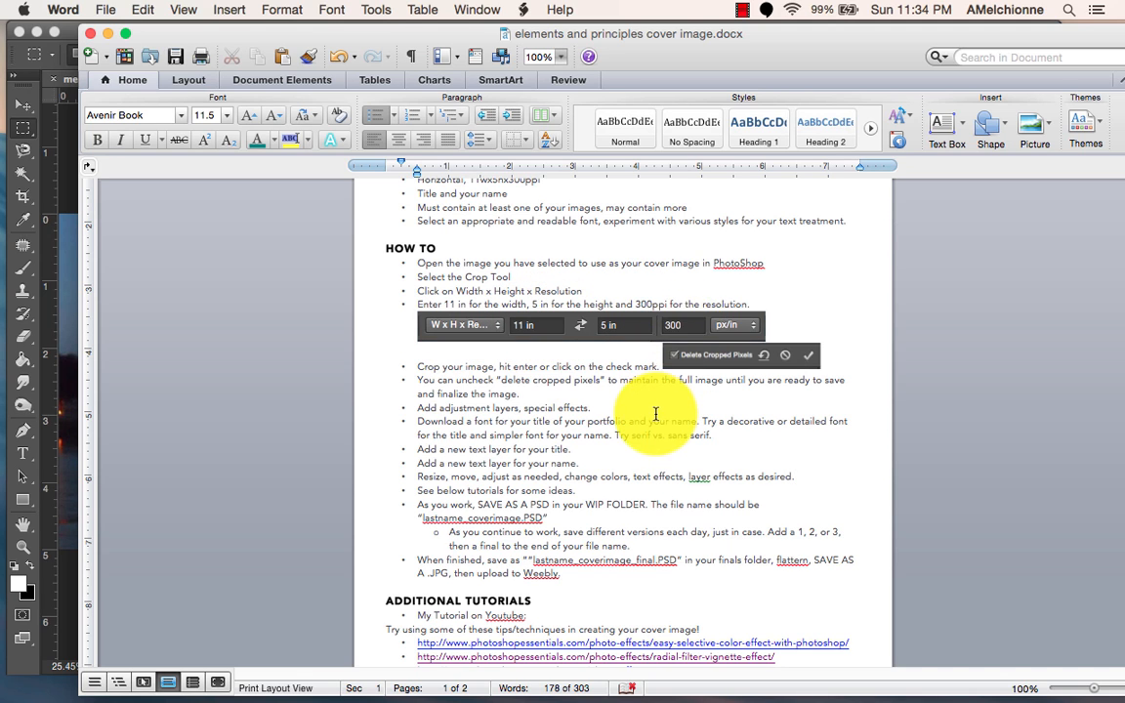
scroll(656, 414, down, 1)
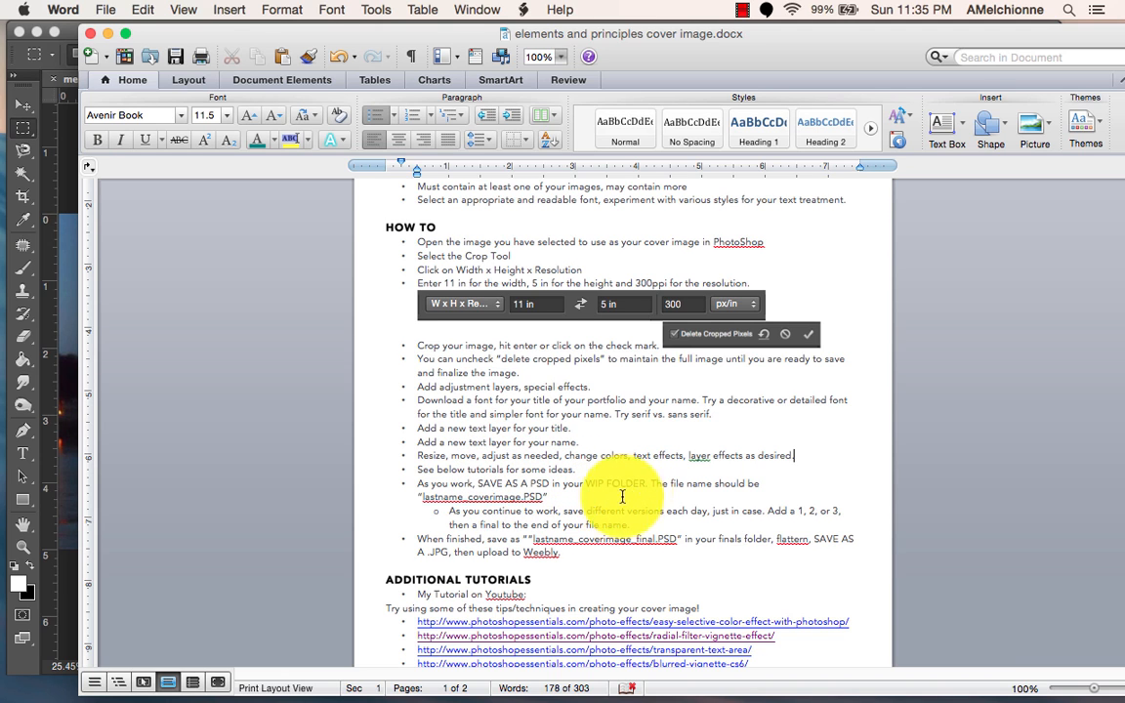
scroll(602, 530, down, 3)
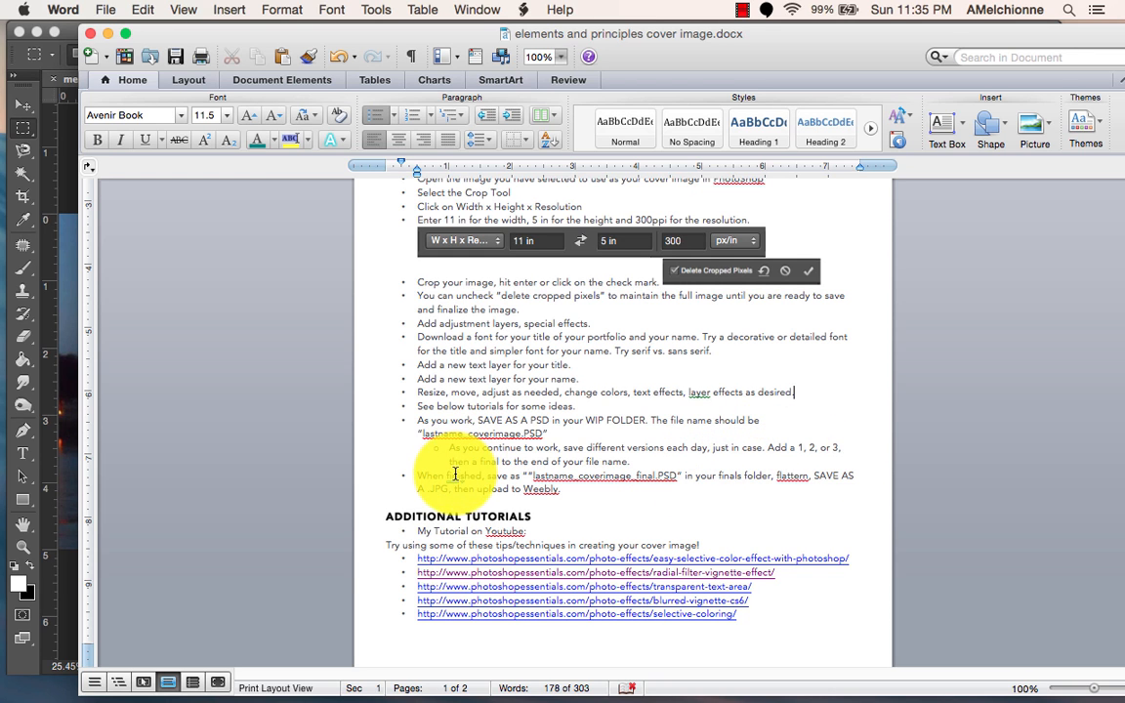
scroll(568, 491, down, 2)
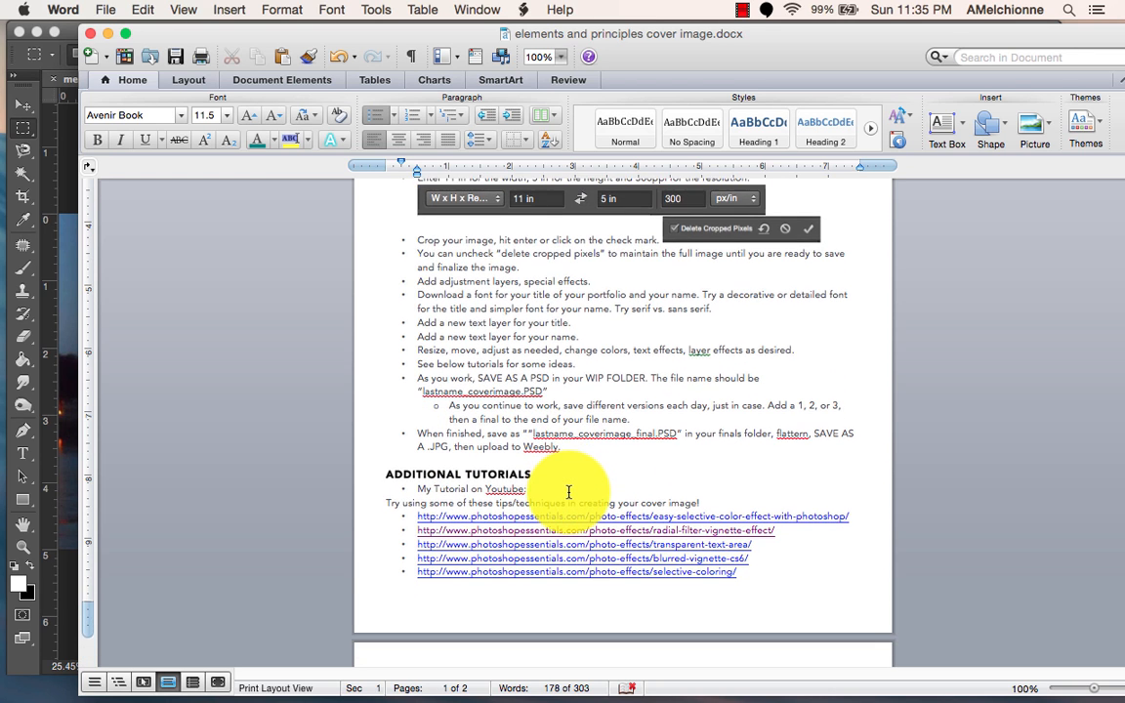
scroll(572, 459, down, 5)
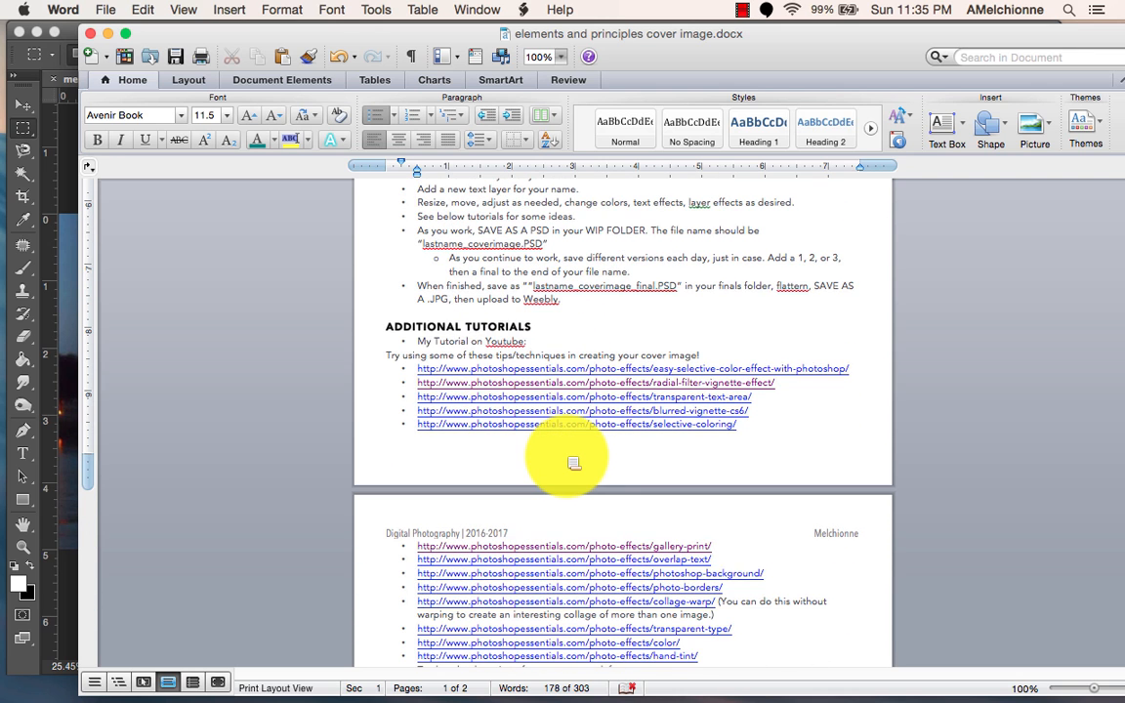
scroll(573, 460, down, 4)
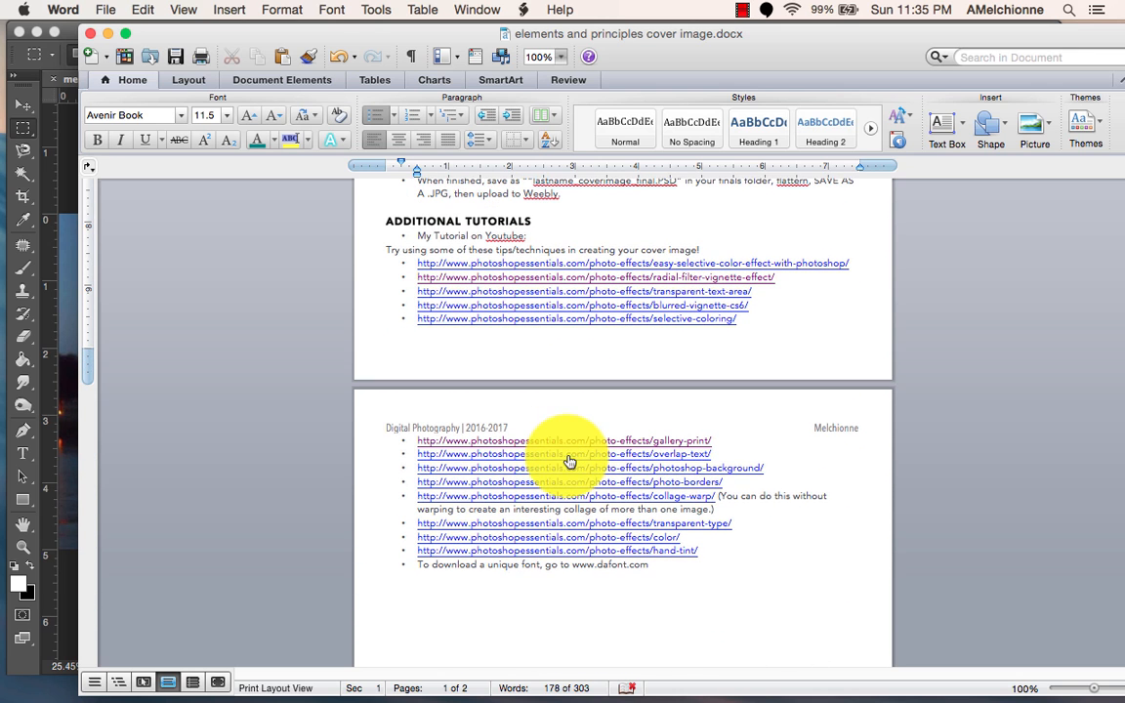
click(108, 34)
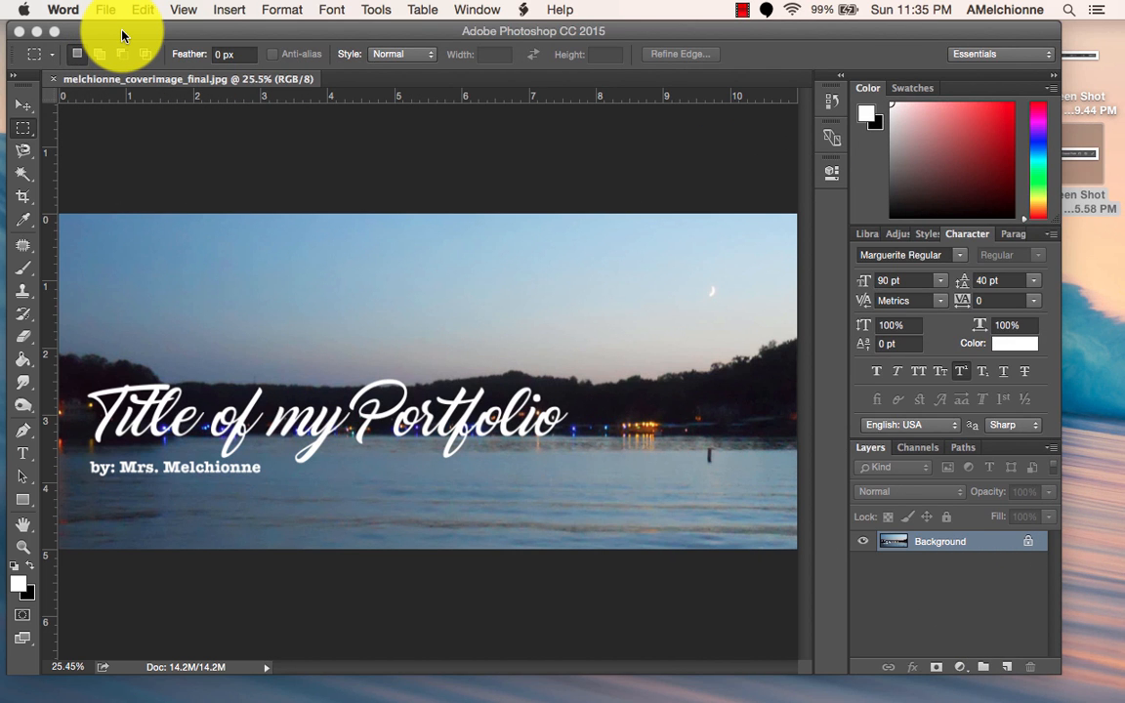
Switch to dafont.com in Chrome and look over the font categories and the calligraphy fonts previewed with "My Portfolio".
mouse_move(569, 697)
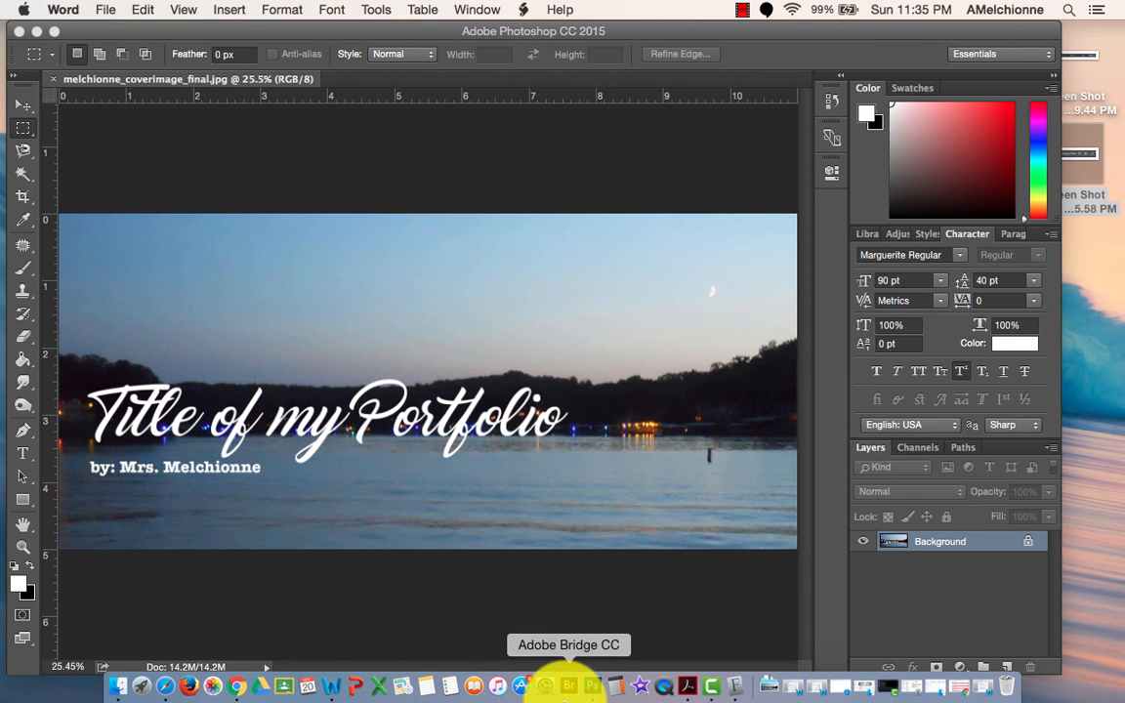
click(952, 683)
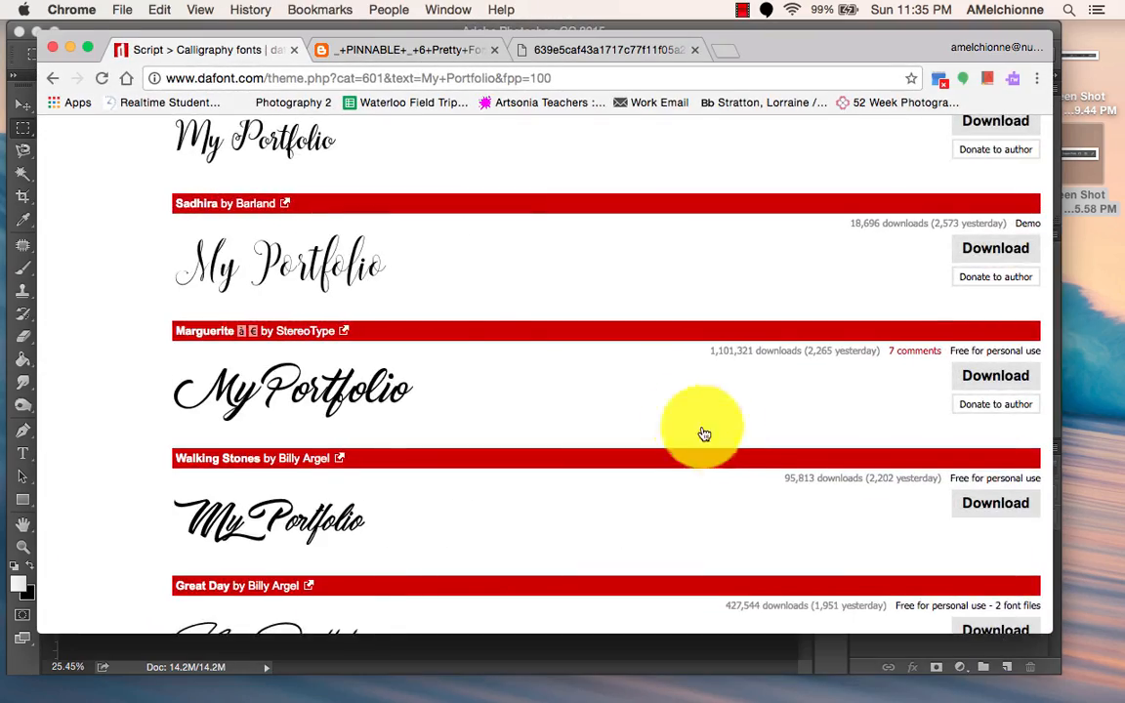
scroll(686, 415, down, 10)
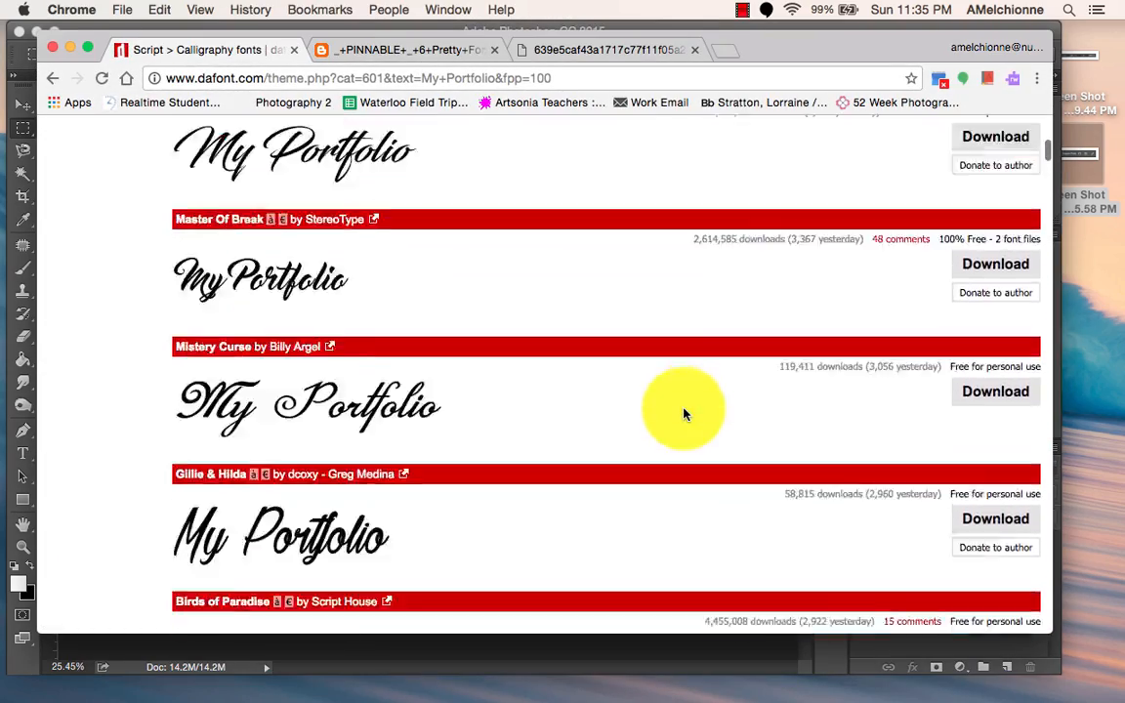
scroll(683, 414, up, 20)
scroll(684, 414, down, 3)
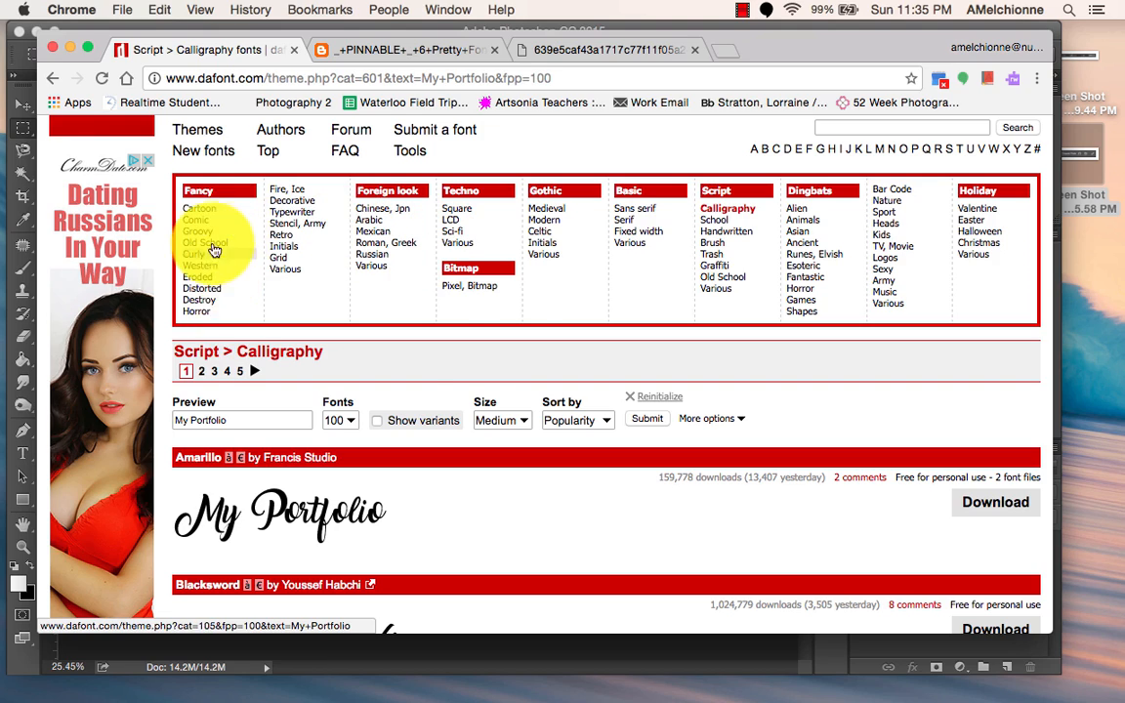
scroll(513, 310, down, 5)
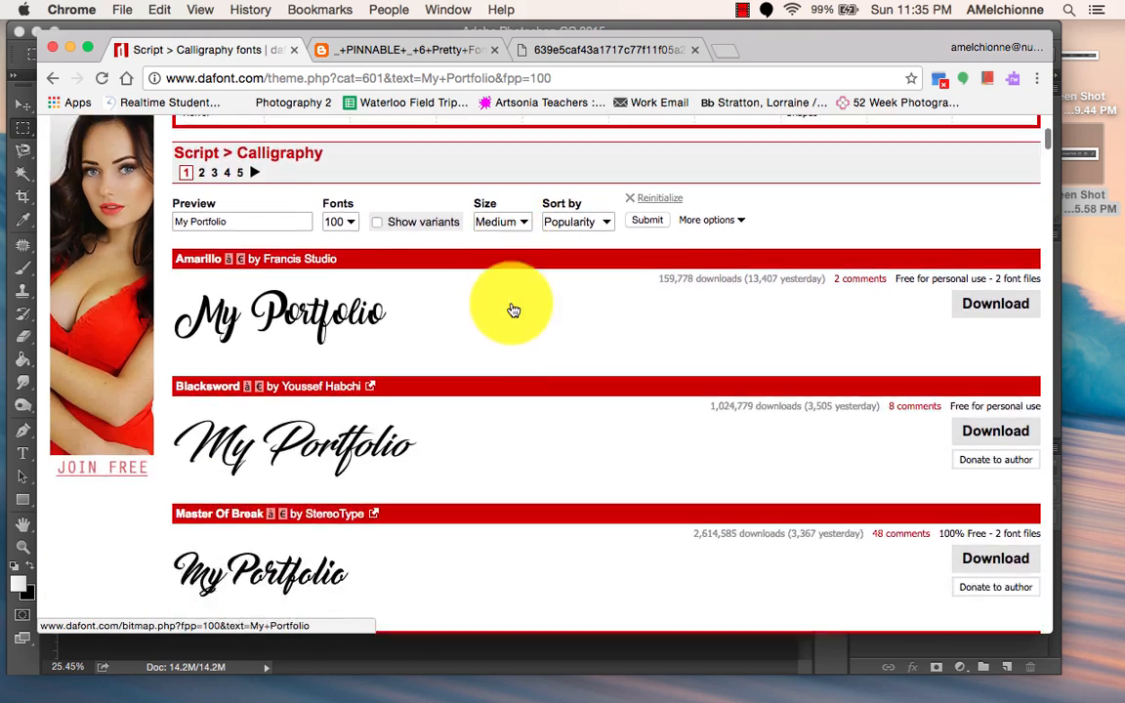
scroll(514, 309, down, 10)
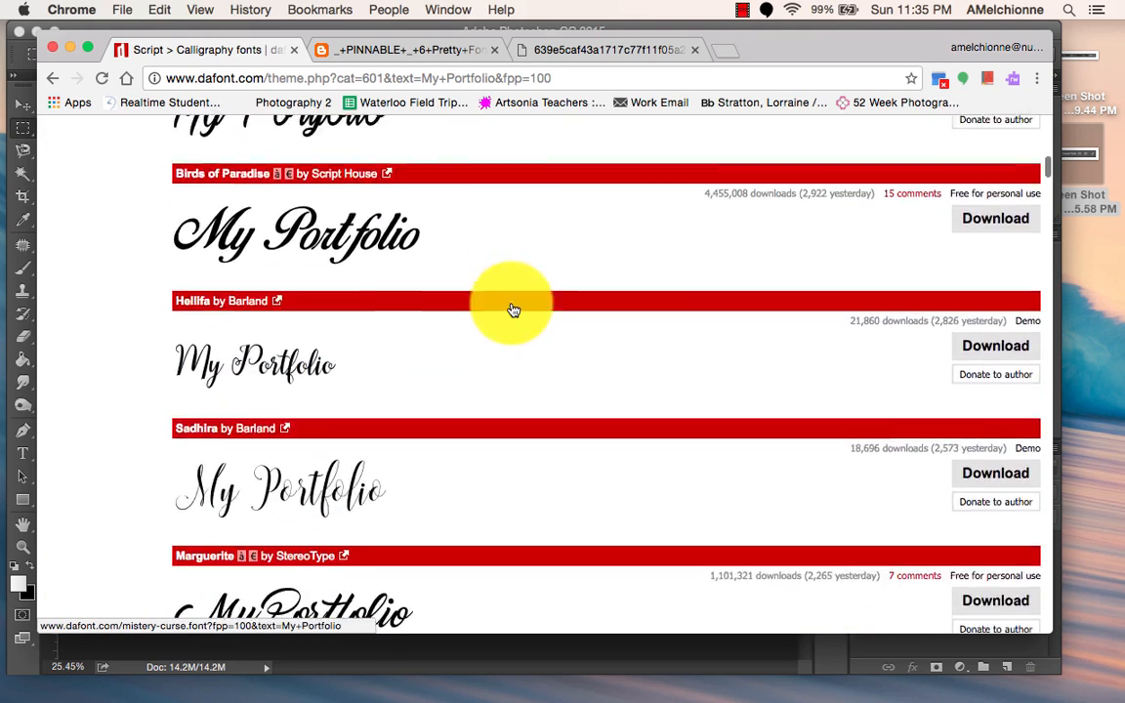
Look through more calligraphy fonts previewed with "My Portfolio", and minimize the browser window to return to the final cover image in Photoshop.
scroll(514, 310, down, 14)
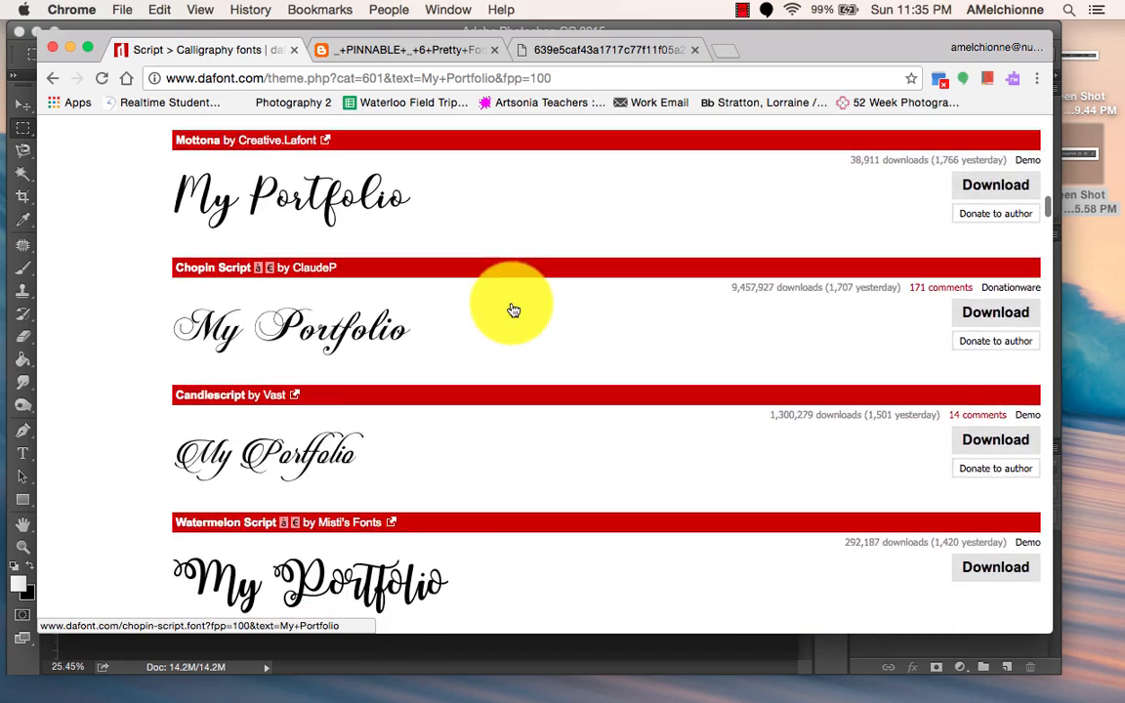
scroll(514, 310, down, 7)
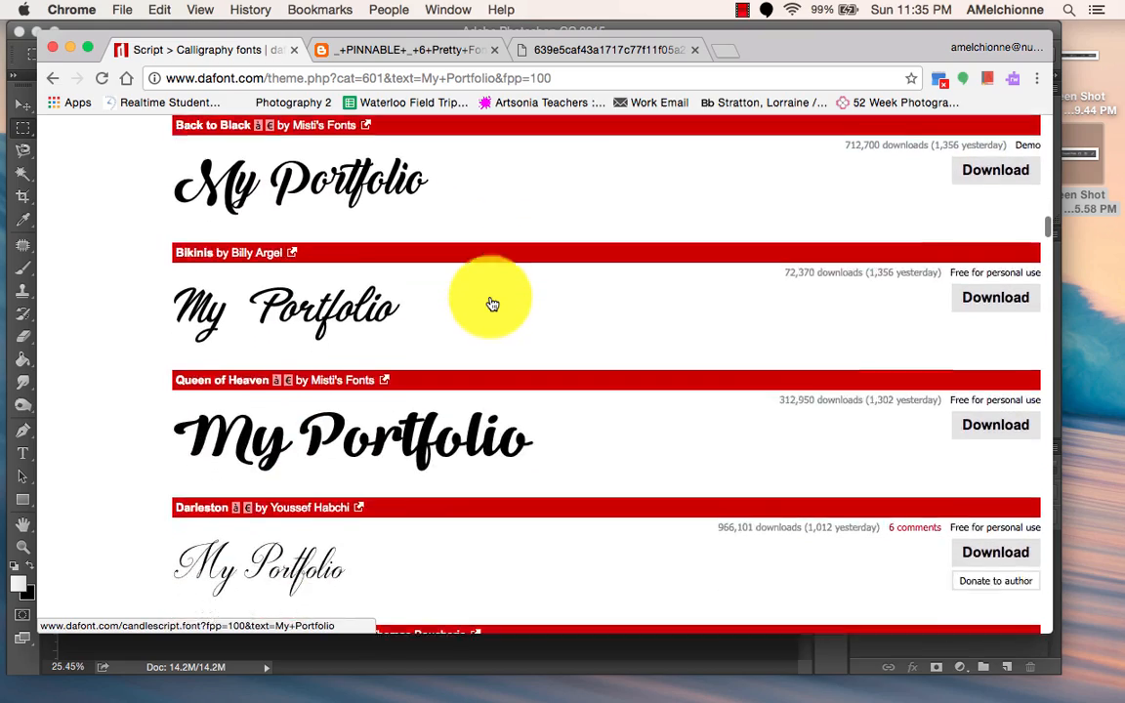
scroll(493, 304, down, 12)
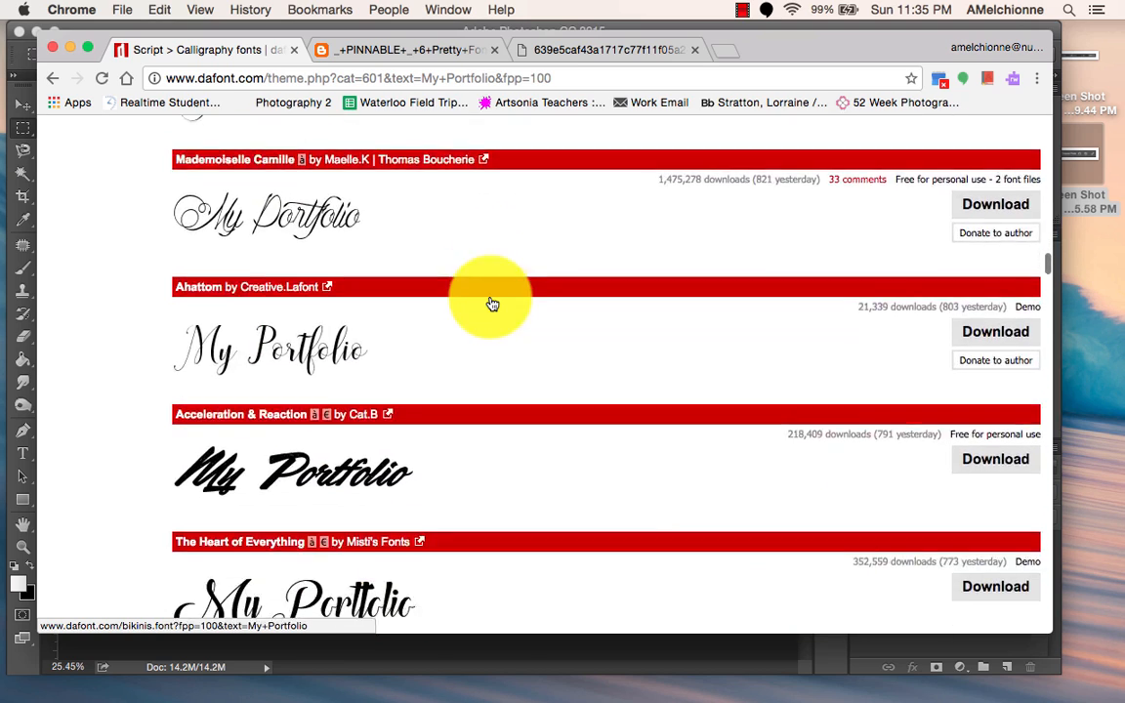
scroll(493, 304, down, 3)
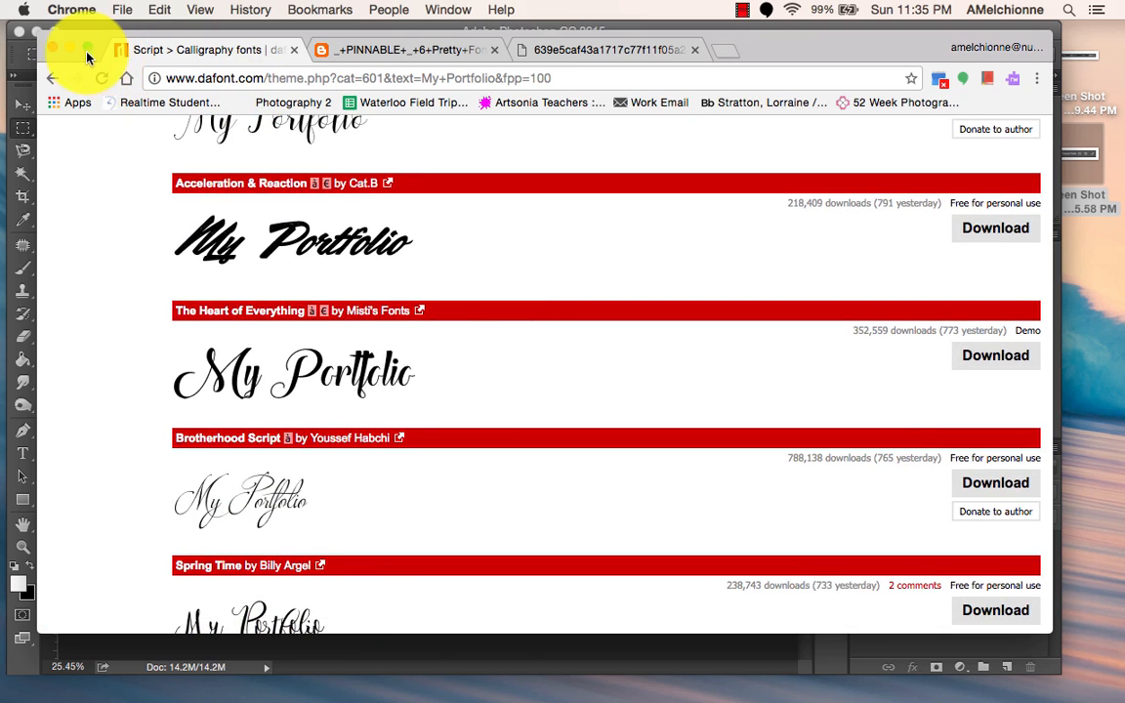
click(71, 49)
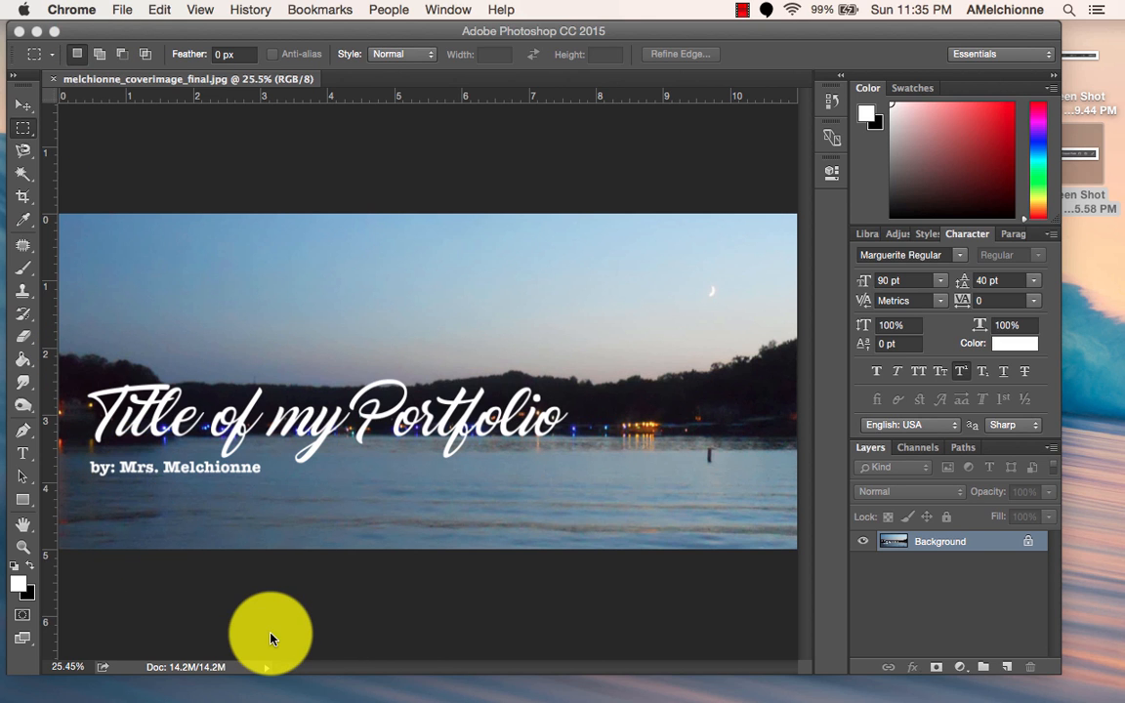
mouse_move(426, 689)
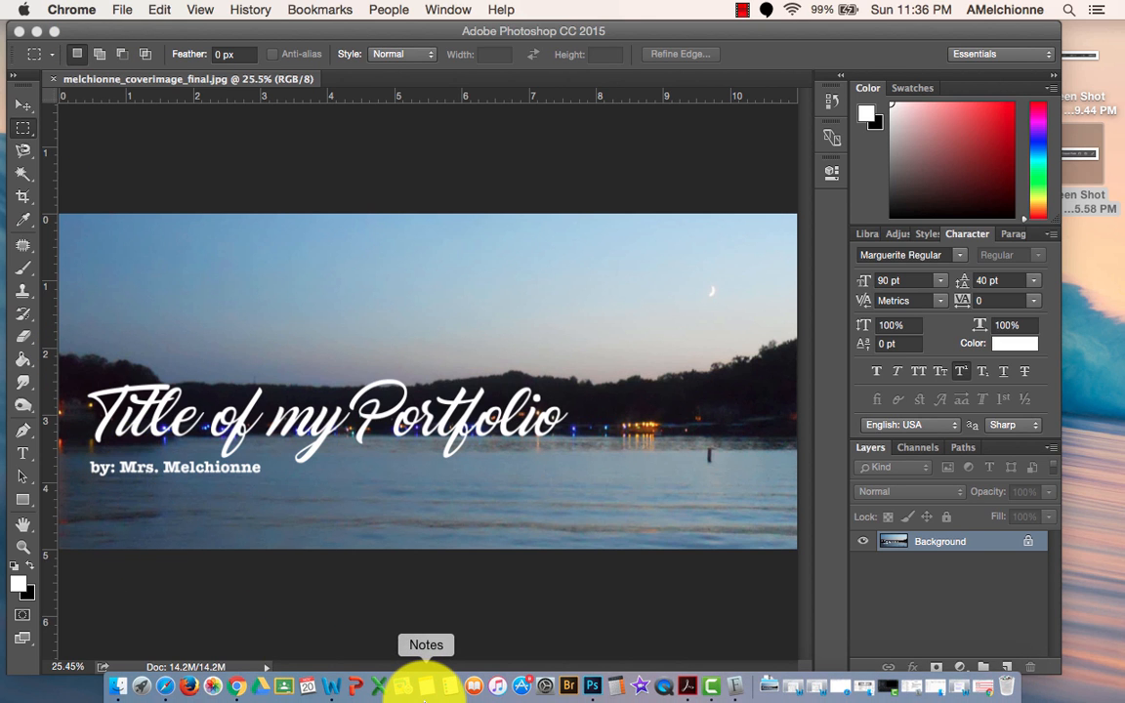